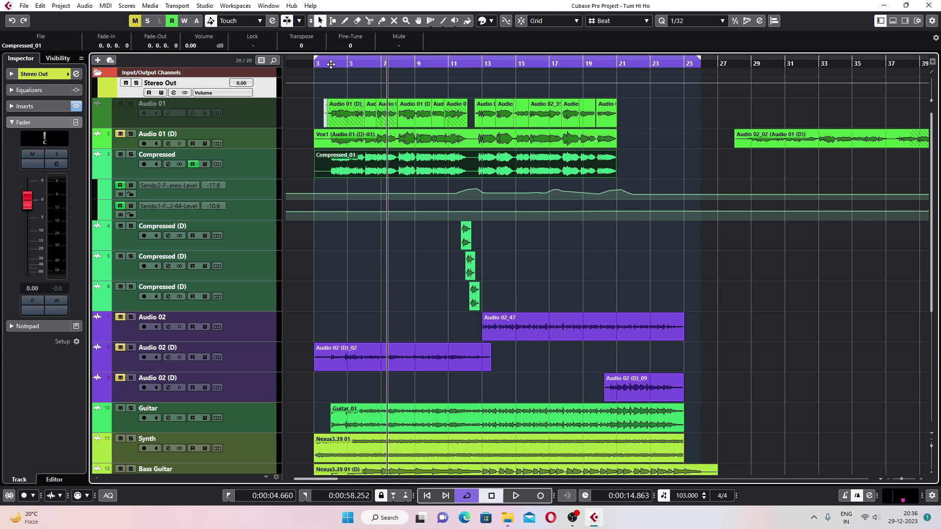
Play the full mix from bar 4, jump to around bar 12, and stop to survey the track list
{"action": "left_click", "coordinate": [331, 64]}
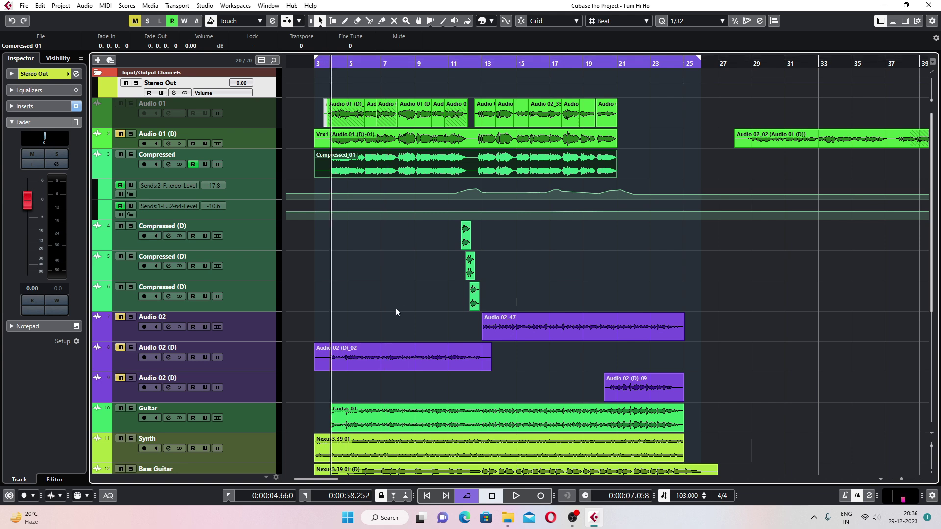
{"action": "key", "text": "KP_1"}
{"action": "key", "text": "space"}
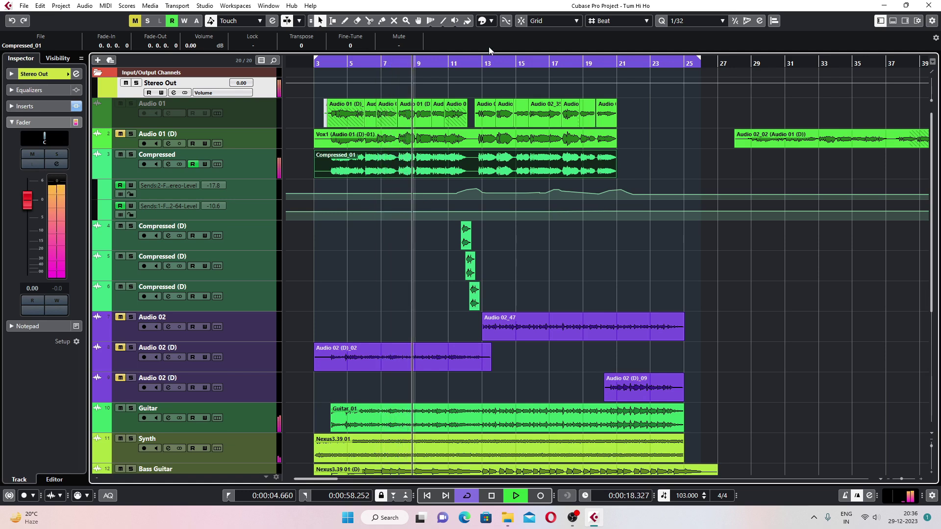
{"action": "left_click", "coordinate": [473, 60]}
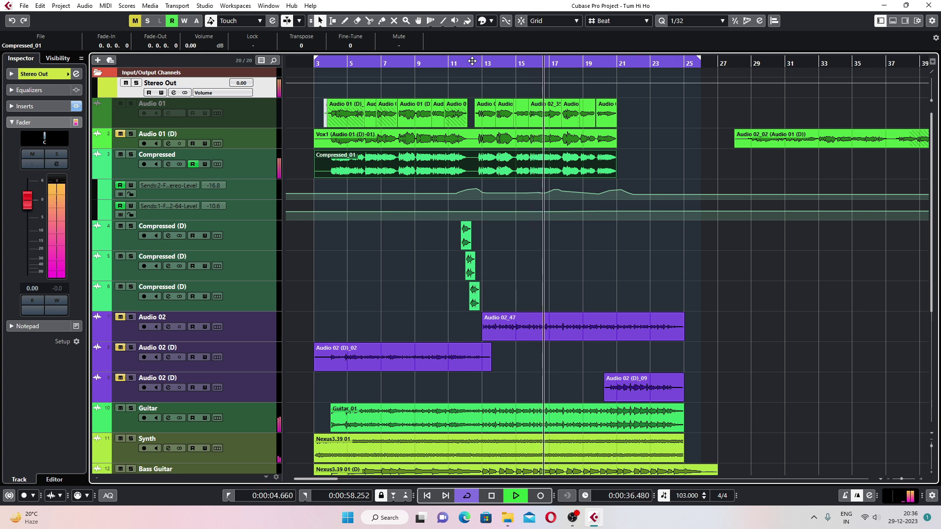
{"action": "left_click", "coordinate": [472, 61]}
{"action": "key", "text": "space"}
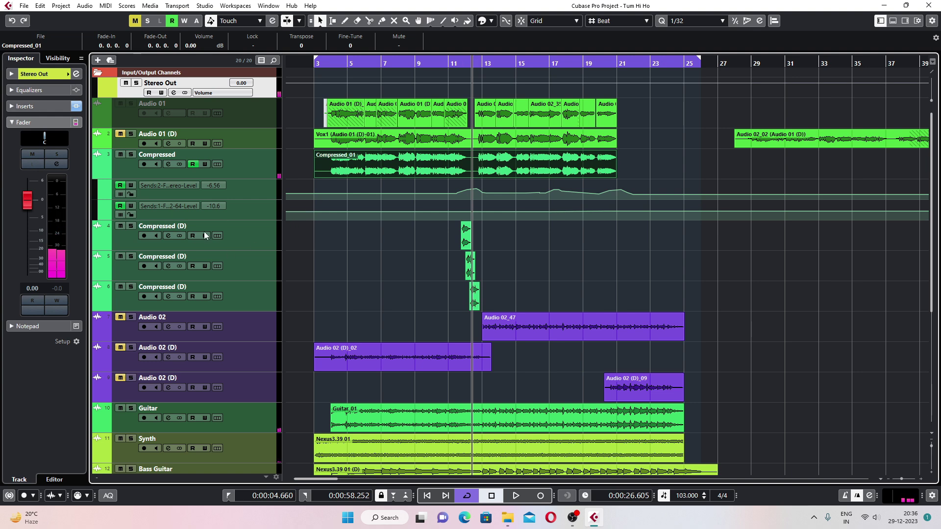
{"action": "scroll", "coordinate": [307, 212], "scroll_direction": "down", "scroll_amount": 4}
{"action": "scroll", "coordinate": [307, 211], "scroll_direction": "up", "scroll_amount": 4}
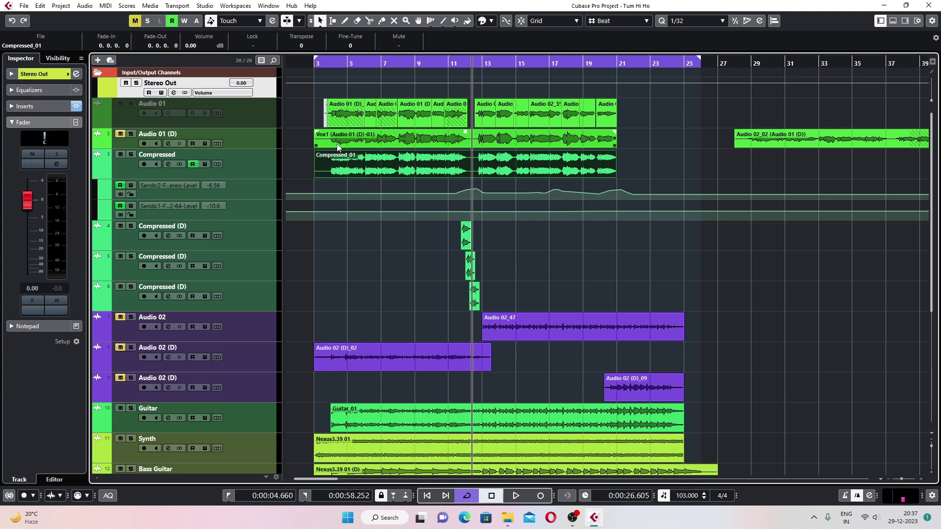
Place the project cursor just before bar 4 and view the Compressed track's channel settings
{"action": "left_click_drag", "start_coordinate": [327, 63], "coordinate": [215, 185]}
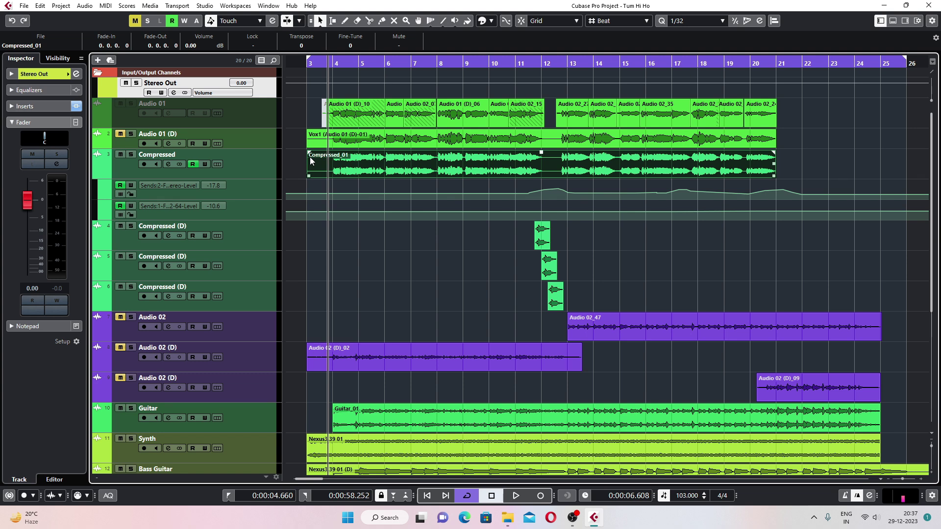
{"action": "left_click", "coordinate": [168, 165]}
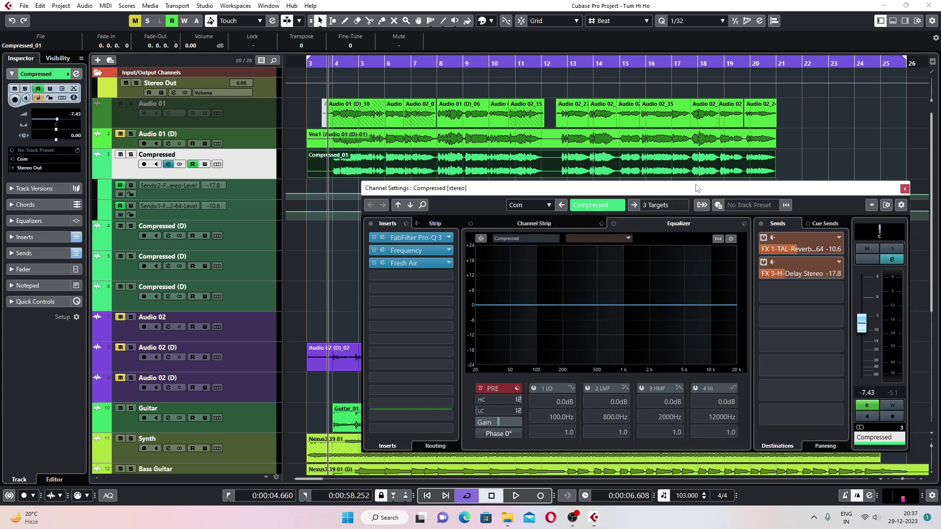
{"action": "left_click", "coordinate": [904, 189]}
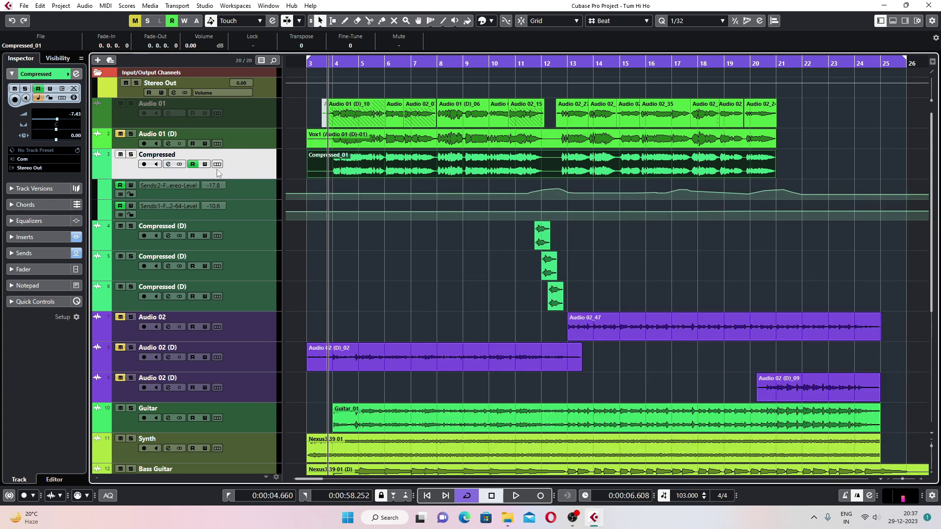
Examine the insert plug-ins in the Audio 01 (D) track's channel settings
{"action": "left_click", "coordinate": [252, 139]}
{"action": "right_click", "coordinate": [252, 138]}
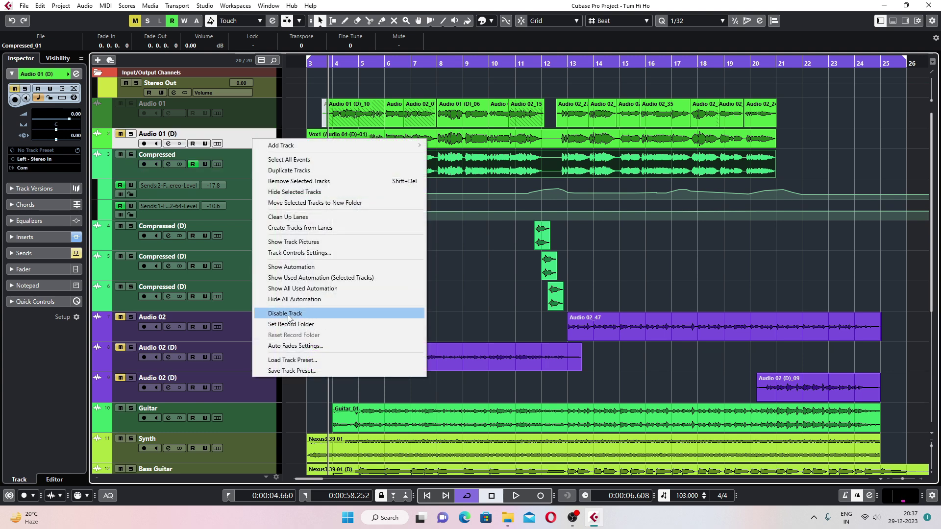
{"action": "left_click", "coordinate": [234, 136]}
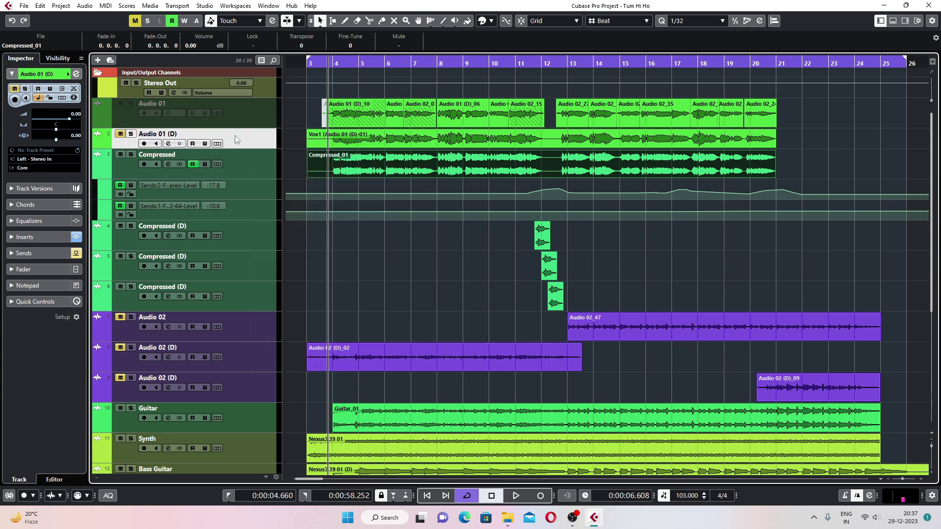
{"action": "left_click", "coordinate": [169, 143]}
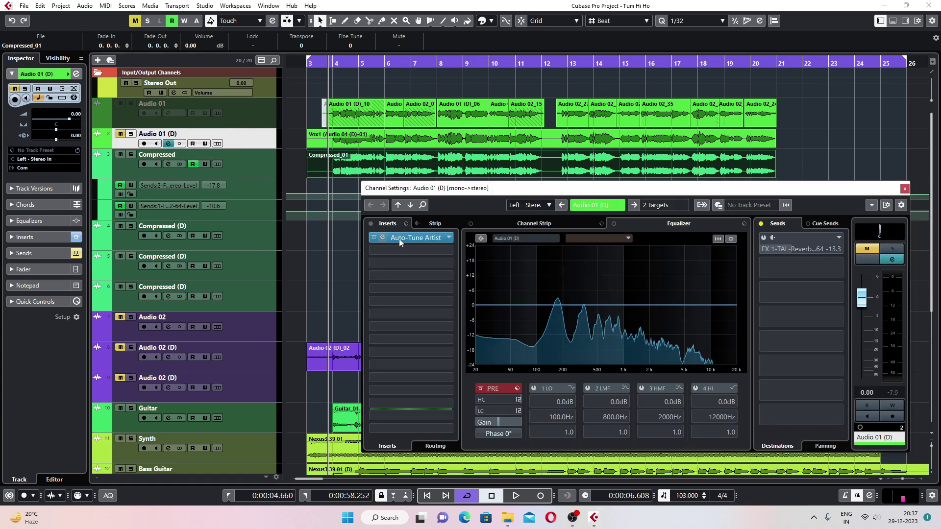
{"action": "left_click", "coordinate": [904, 188]}
Select the Compressed_01 event and locate the Com channel among the FX channels
{"action": "left_click", "coordinate": [312, 164]}
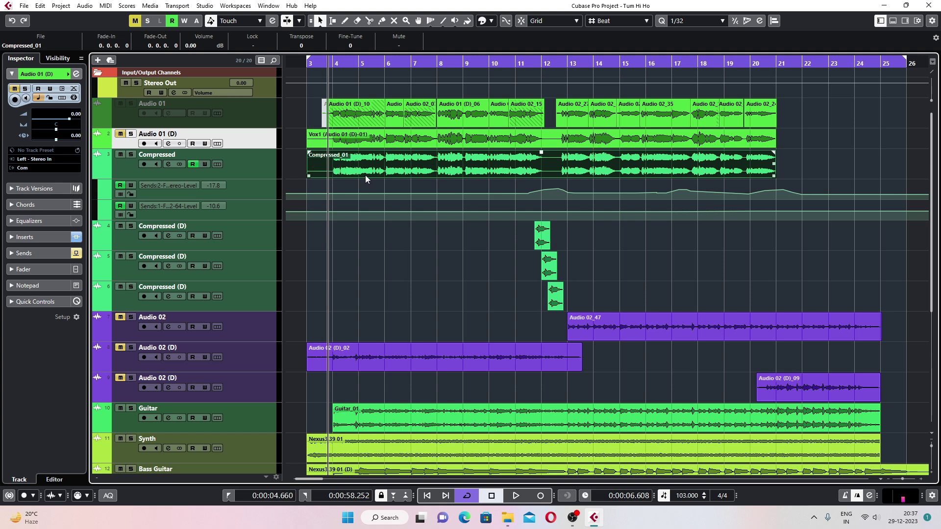
{"action": "scroll", "coordinate": [255, 398], "scroll_direction": "down", "scroll_amount": 5}
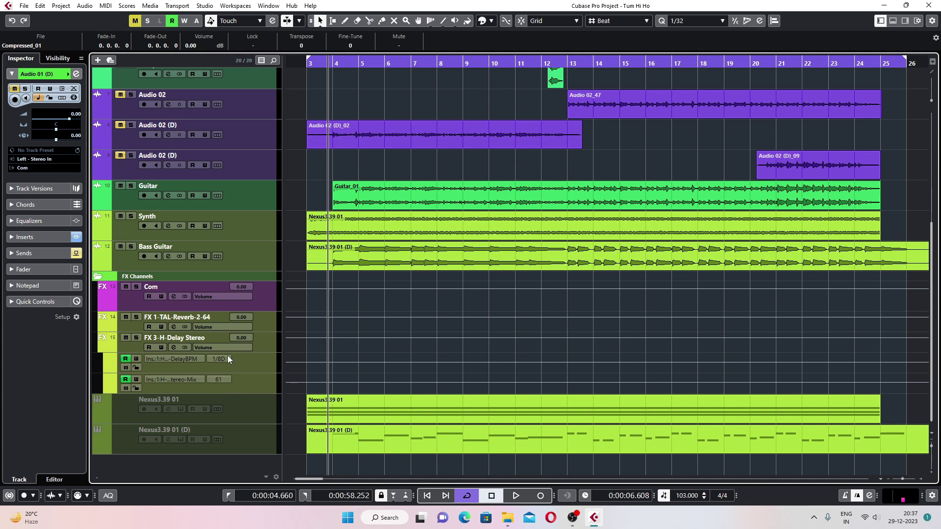
{"action": "left_click", "coordinate": [136, 304]}
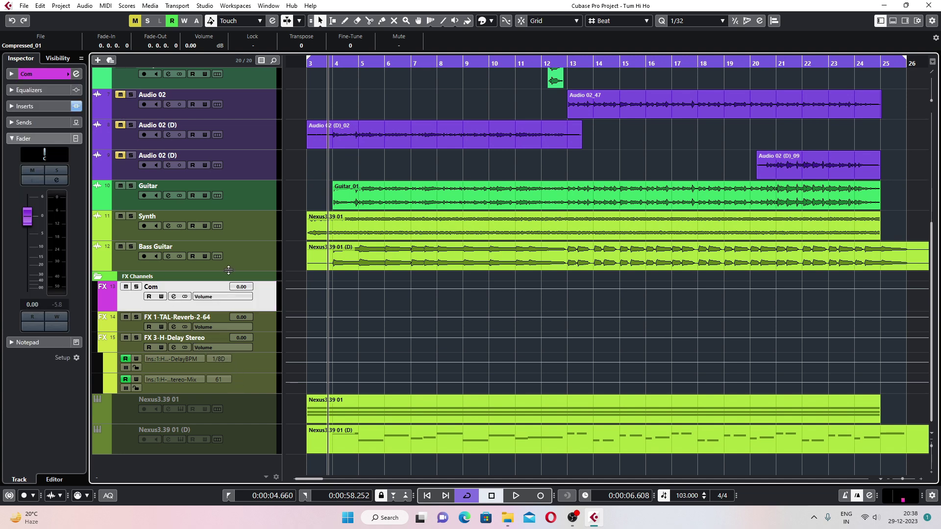
Bypass the Frequency and Fresh Air inserts on the Compressed track, plus its whole insert section and all its sends
{"action": "scroll", "coordinate": [252, 269], "scroll_direction": "up", "scroll_amount": 5}
{"action": "left_click", "coordinate": [247, 168]}
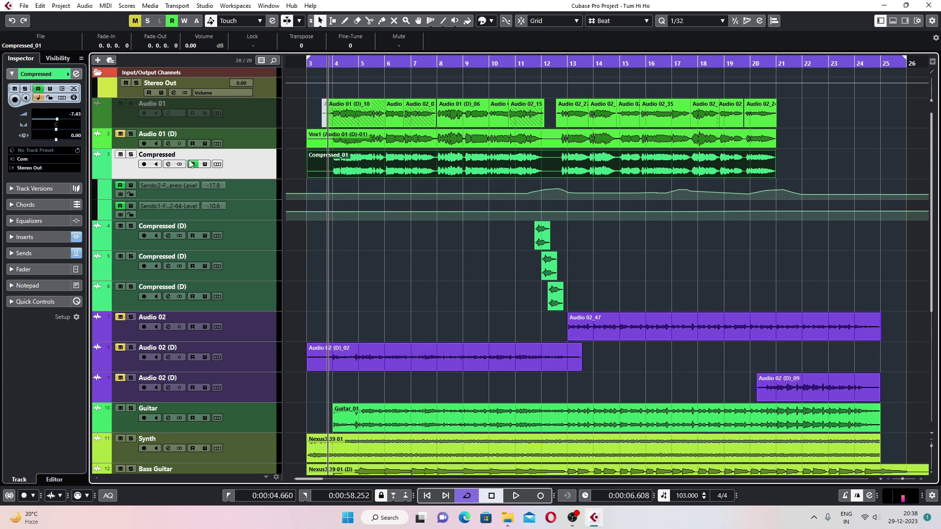
{"action": "left_click", "coordinate": [168, 164]}
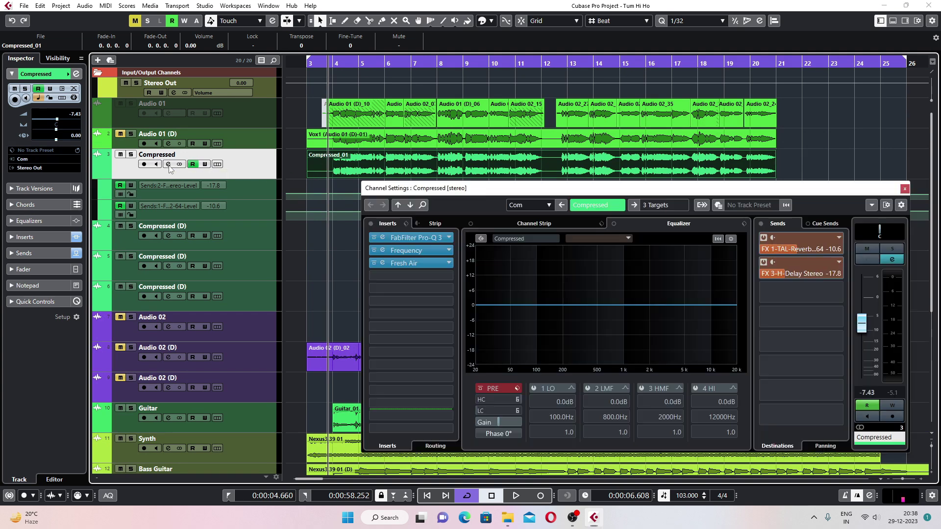
{"action": "left_click", "coordinate": [372, 249]}
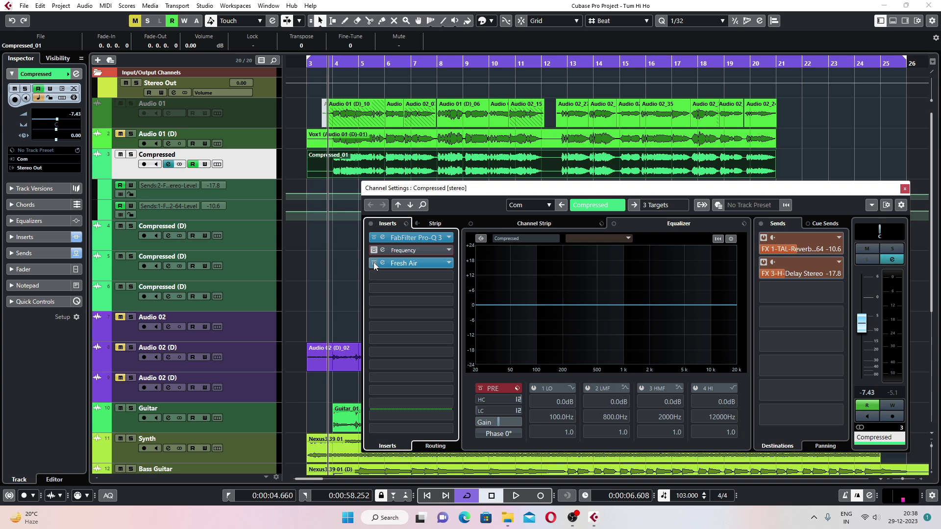
{"action": "left_click", "coordinate": [373, 262]}
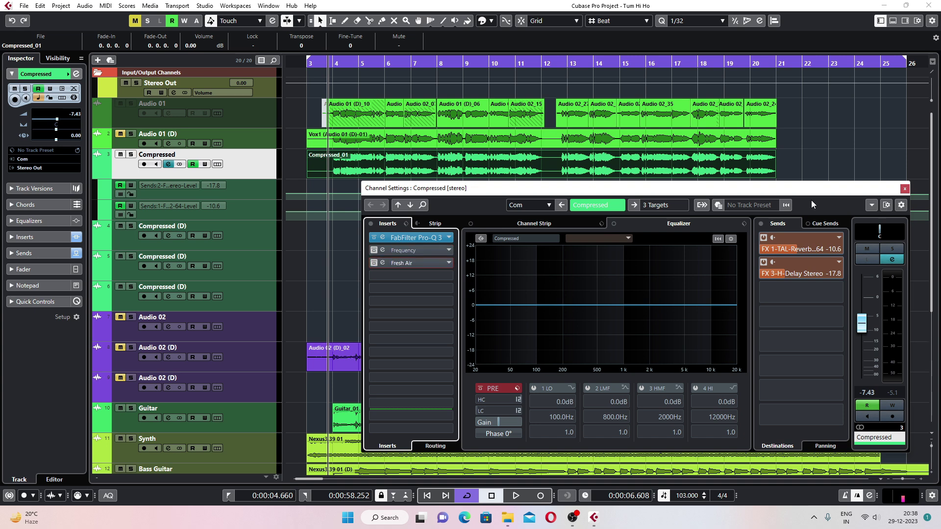
{"action": "left_click", "coordinate": [371, 224]}
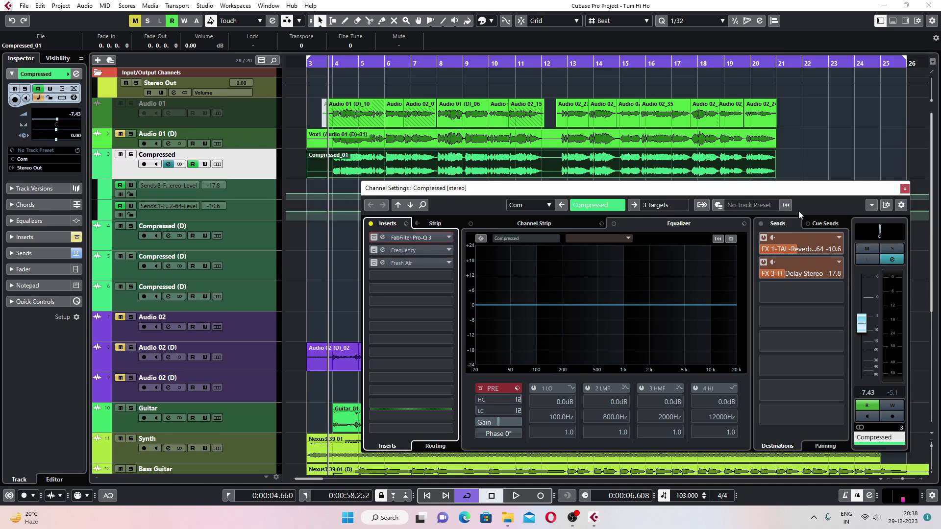
{"action": "left_click", "coordinate": [760, 224]}
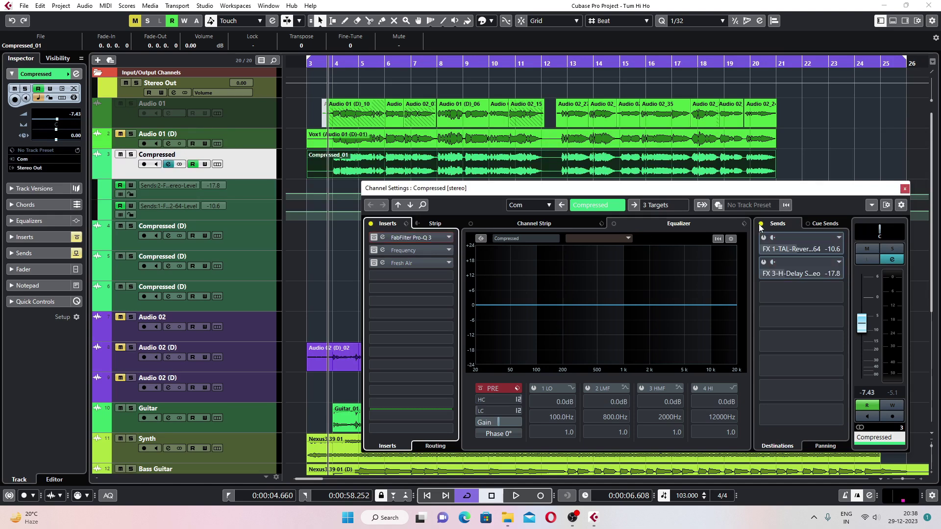
Solo the Compressed track and play back its unprocessed vocal
{"action": "left_click", "coordinate": [131, 155]}
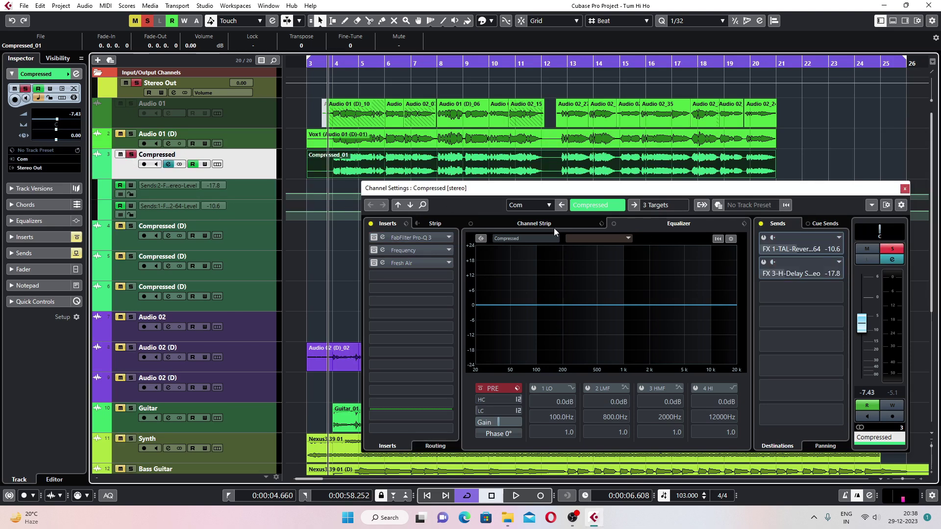
{"action": "key", "text": "space"}
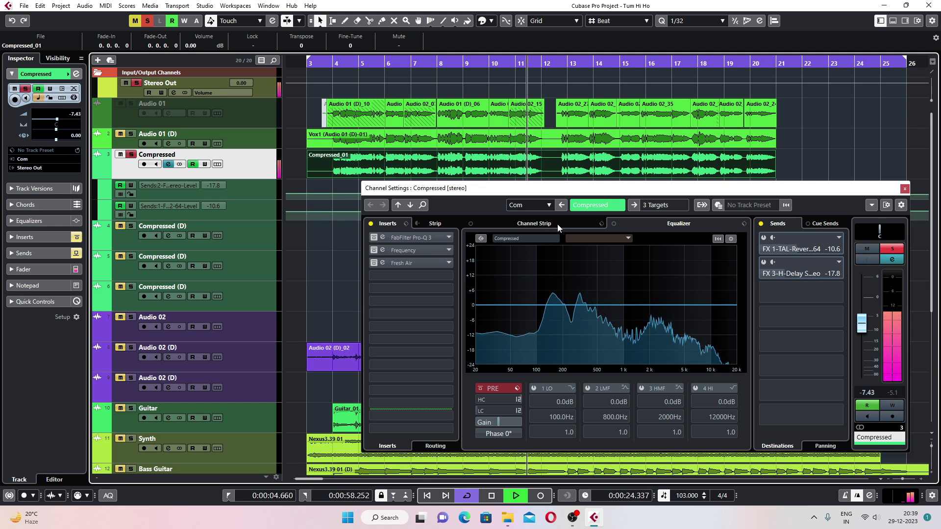
{"action": "key", "text": "space"}
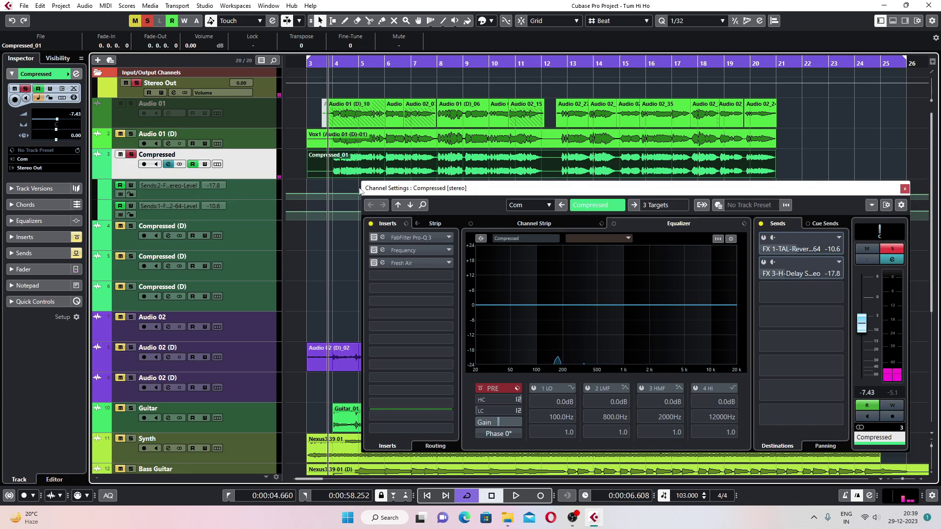
{"action": "left_click", "coordinate": [905, 190]}
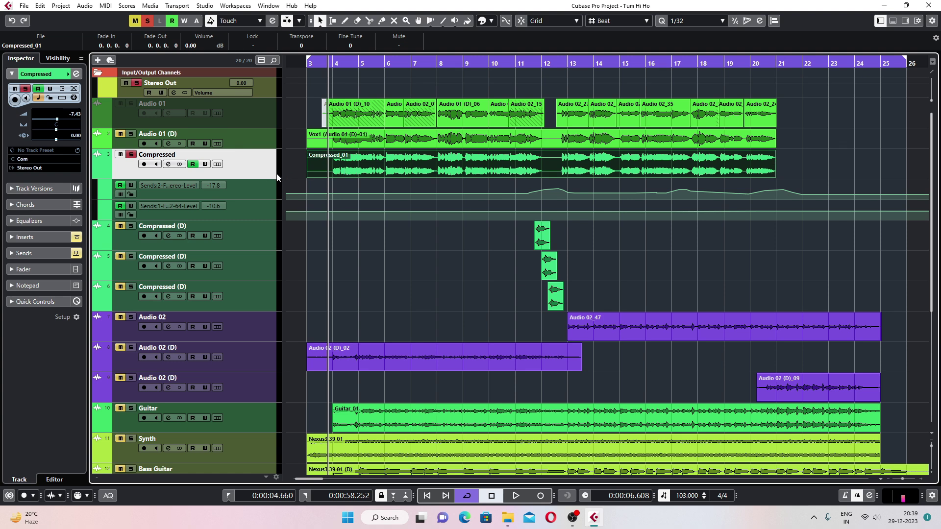
Load the Mic Mod plug-in into the Compressed track's fourth insert slot and look at its interface
{"action": "left_click", "coordinate": [167, 165]}
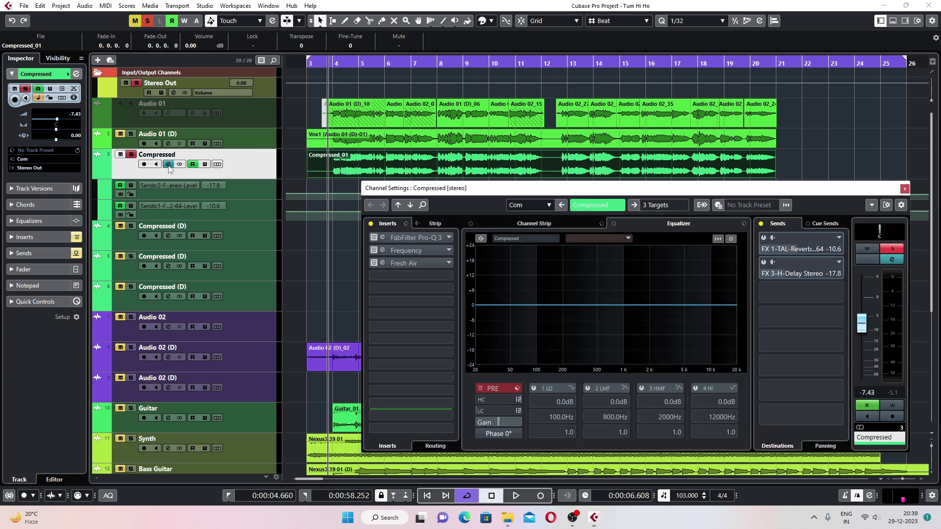
{"action": "left_click", "coordinate": [419, 275]}
{"action": "type", "text": "mod"}
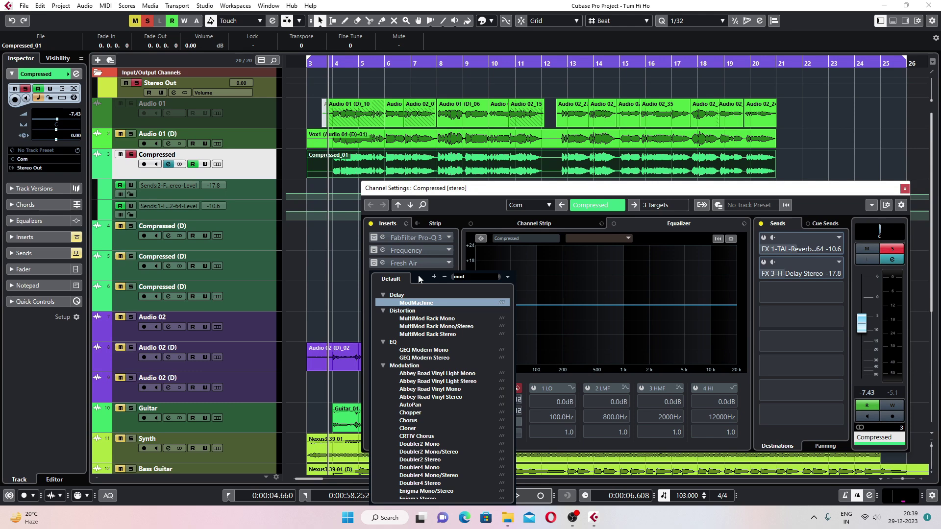
{"action": "type", "text": " mi"}
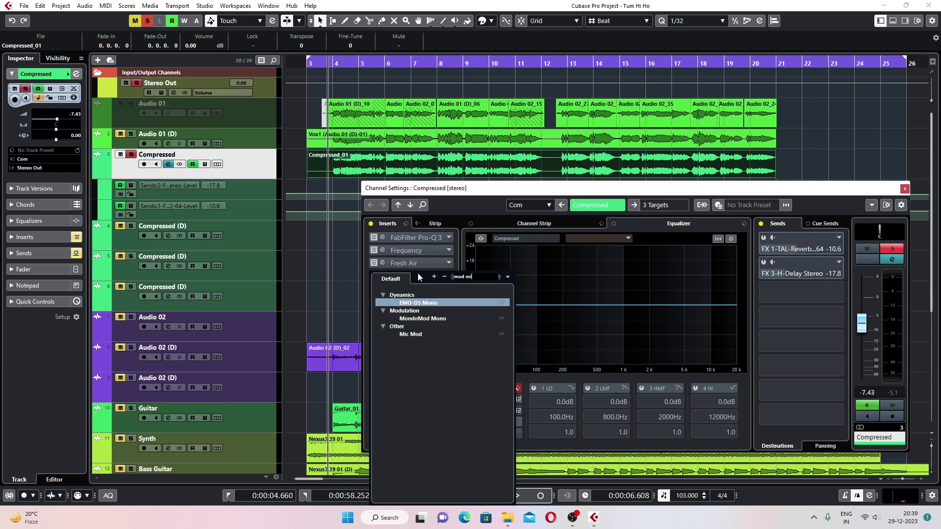
{"action": "left_click", "coordinate": [410, 334]}
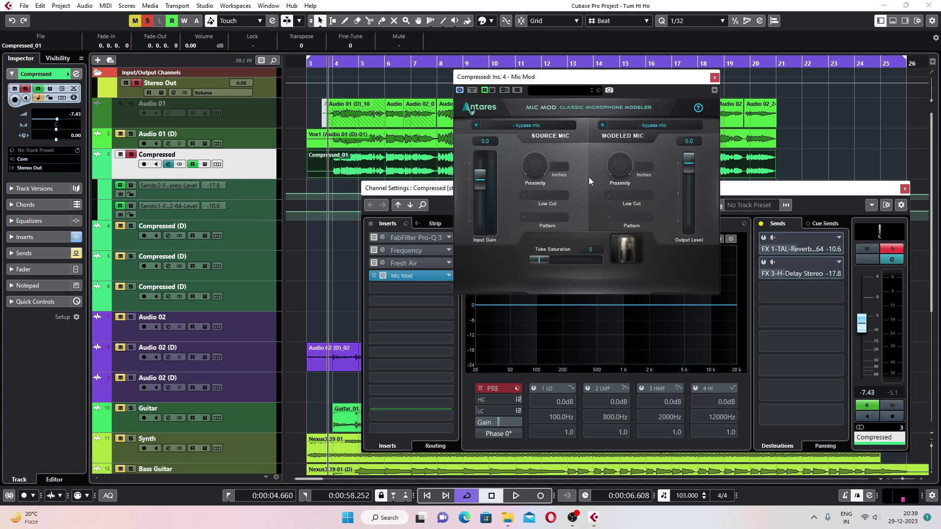
{"action": "left_click", "coordinate": [714, 78]}
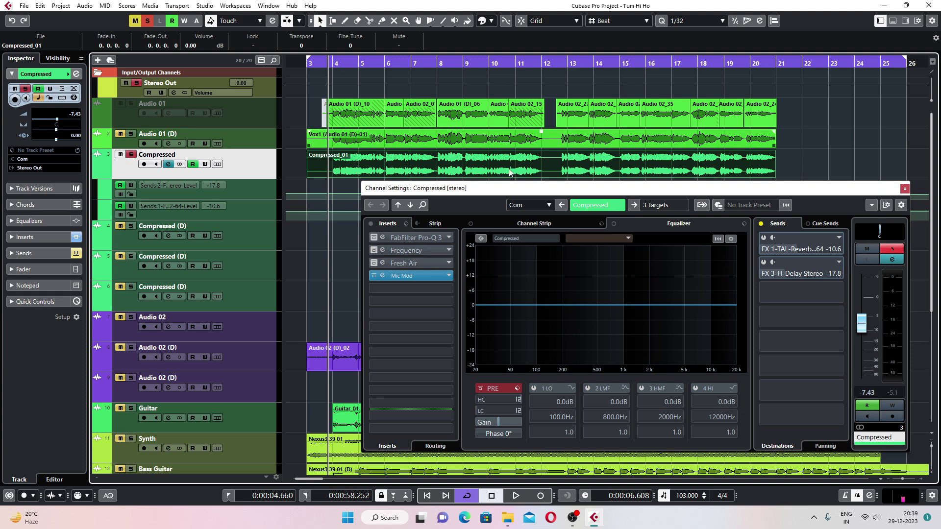
Empty the fourth insert slot of the Compressed track by choosing No Effect
{"action": "left_click", "coordinate": [448, 276]}
{"action": "scroll", "coordinate": [411, 317], "scroll_direction": "up", "scroll_amount": 3}
{"action": "scroll", "coordinate": [410, 316], "scroll_direction": "up", "scroll_amount": 9}
{"action": "scroll", "coordinate": [409, 312], "scroll_direction": "up", "scroll_amount": 6}
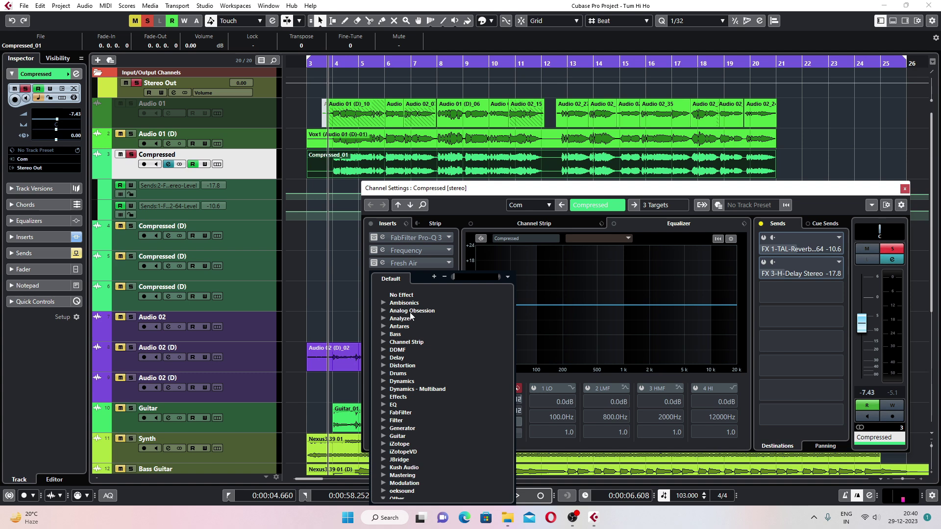
{"action": "left_click", "coordinate": [410, 296]}
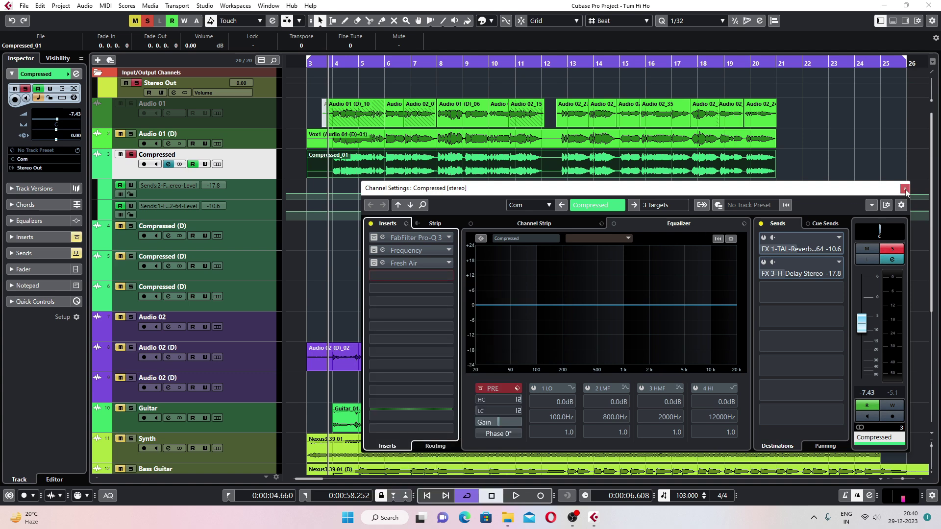
Close the channel settings and replay a short passage of the soloed dry vocal
{"action": "left_click", "coordinate": [904, 189]}
{"action": "key", "text": "space"}
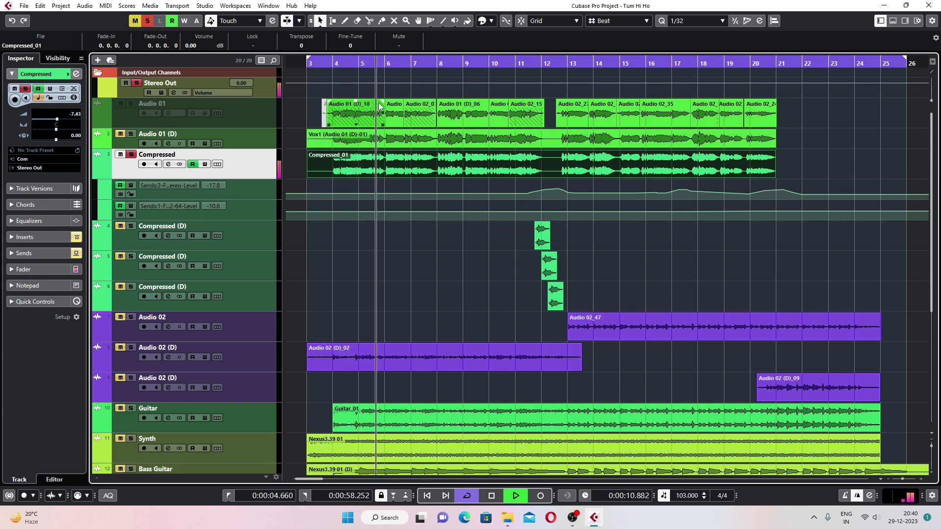
{"action": "key", "text": "space"}
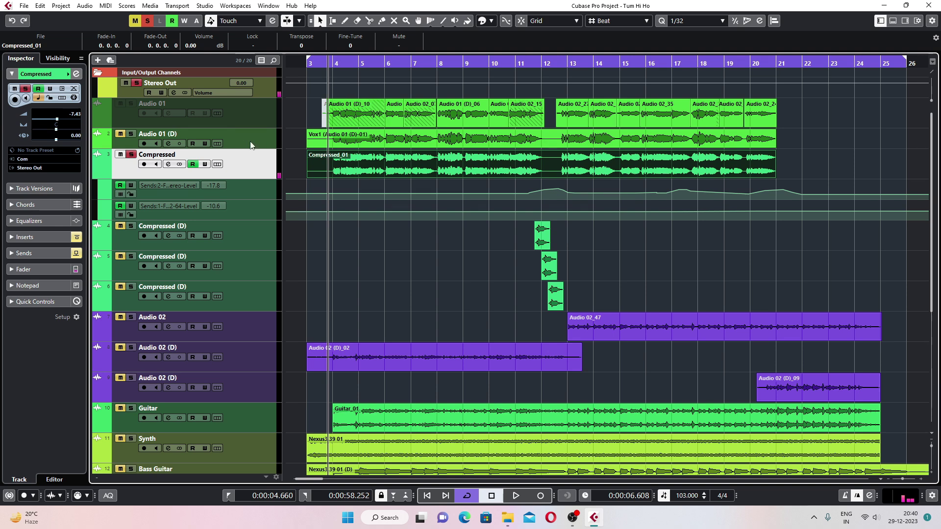
Reactivate the FabFilter Pro-Q 3 insert on the Compressed track
{"action": "left_click", "coordinate": [169, 164]}
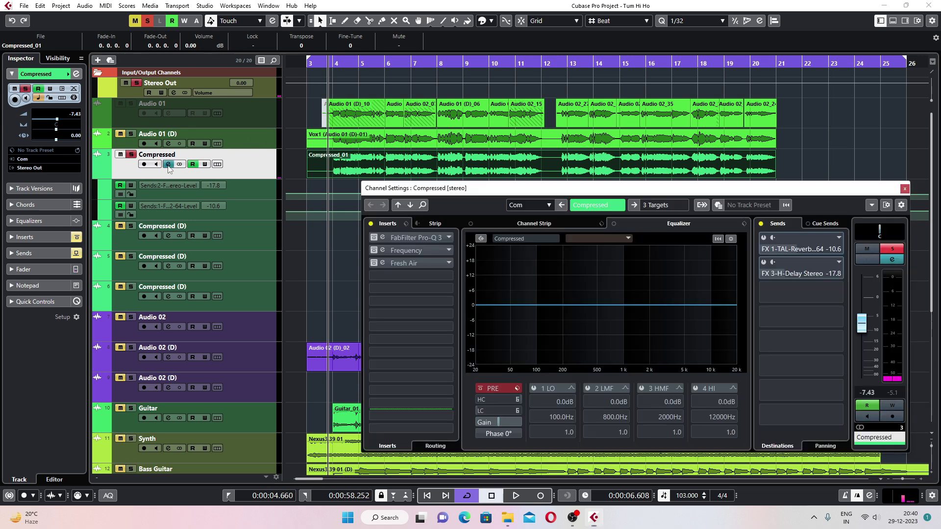
{"action": "left_click", "coordinate": [374, 238]}
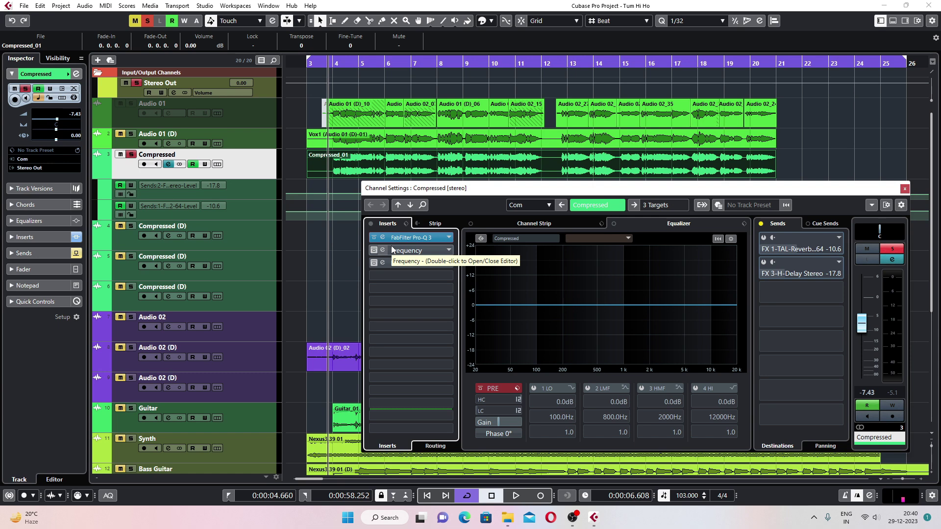
Compare the soloed vocal with FabFilter Pro-Q 3 active and bypassed during playback, and bring the plug-in's editor into view
{"action": "key", "text": "space"}
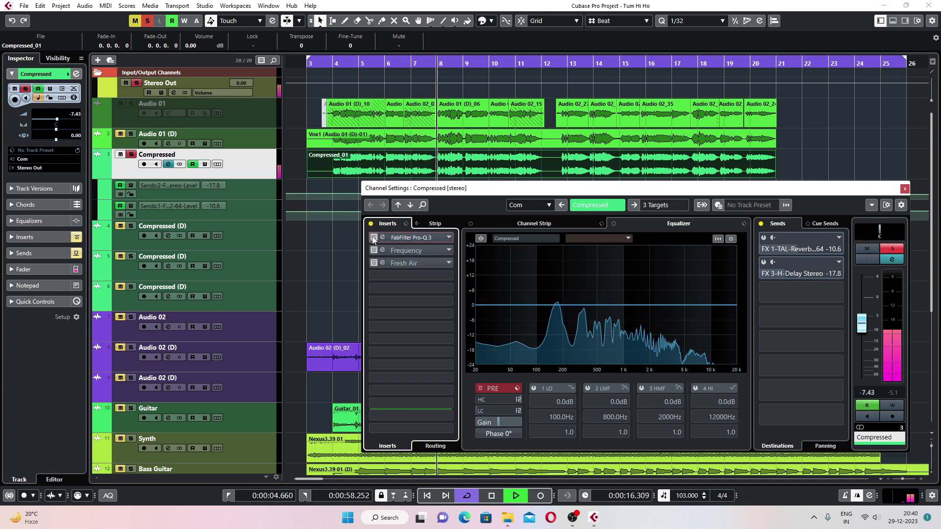
{"action": "key", "text": "space"}
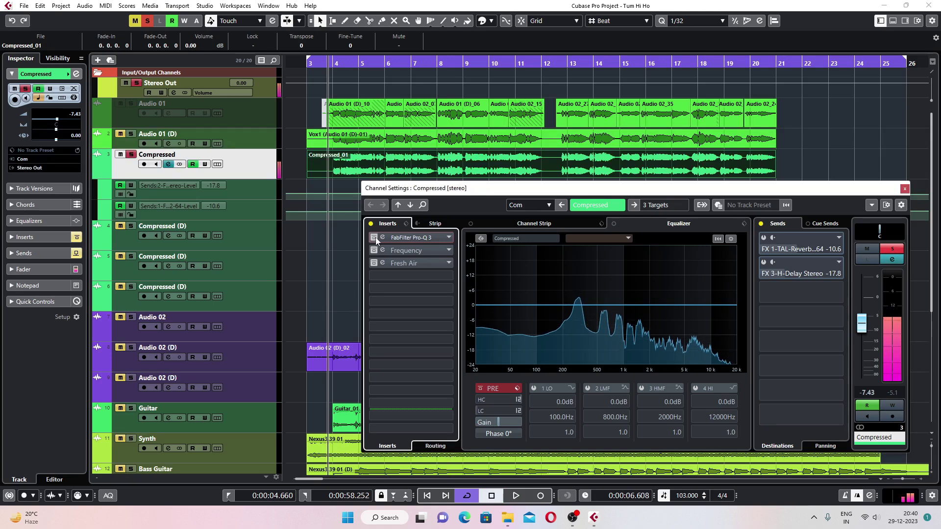
{"action": "left_click", "coordinate": [382, 237]}
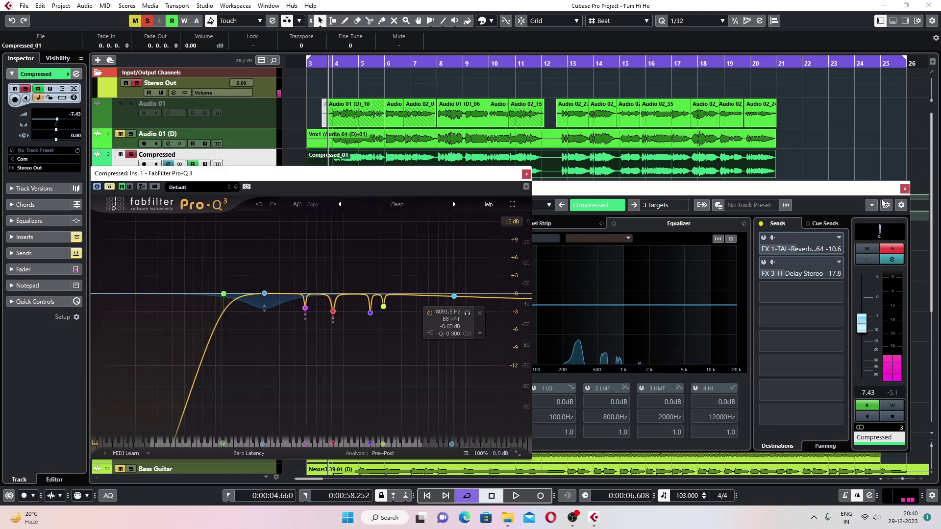
{"action": "left_click", "coordinate": [904, 189]}
{"action": "left_click_drag", "start_coordinate": [295, 177], "coordinate": [535, 88]}
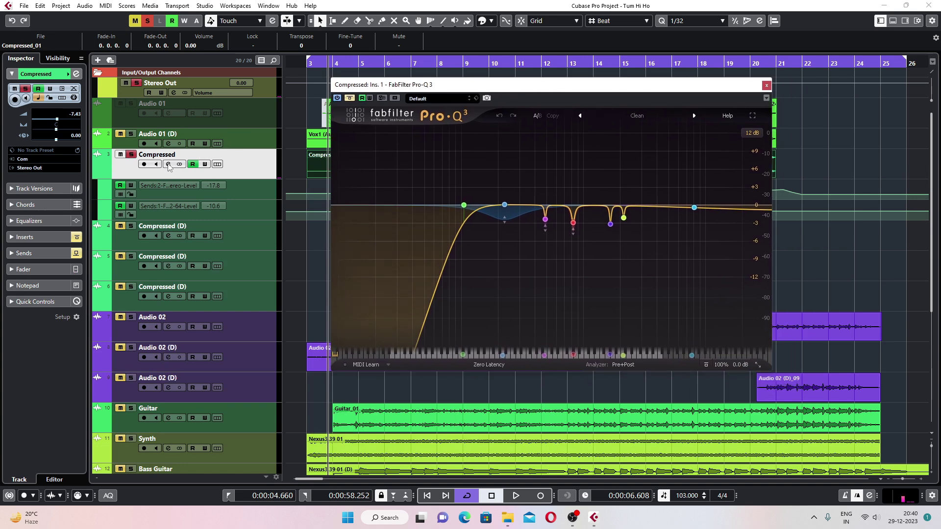
Reactivate the bypassed FabFilter Pro-Q 3 insert on the Compressed track, leaving only the plug-in's editor open
{"action": "left_click", "coordinate": [168, 165]}
{"action": "left_click", "coordinate": [375, 238]}
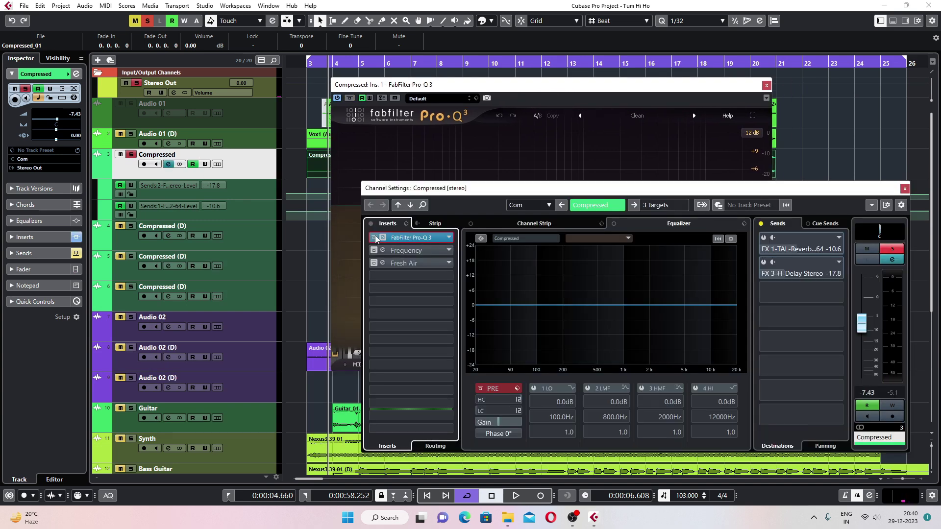
{"action": "left_click", "coordinate": [904, 189]}
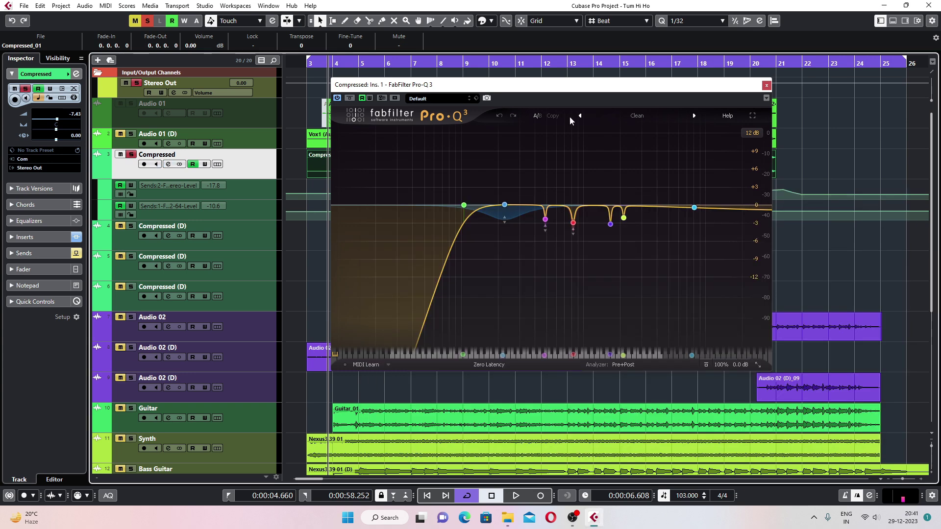
{"action": "left_click_drag", "start_coordinate": [460, 87], "coordinate": [389, 89]}
Play the soloed vocal, examine the low-cut band against the Pro-Q 3 analyzer, and close the plug-in's editor
{"action": "key", "text": "space"}
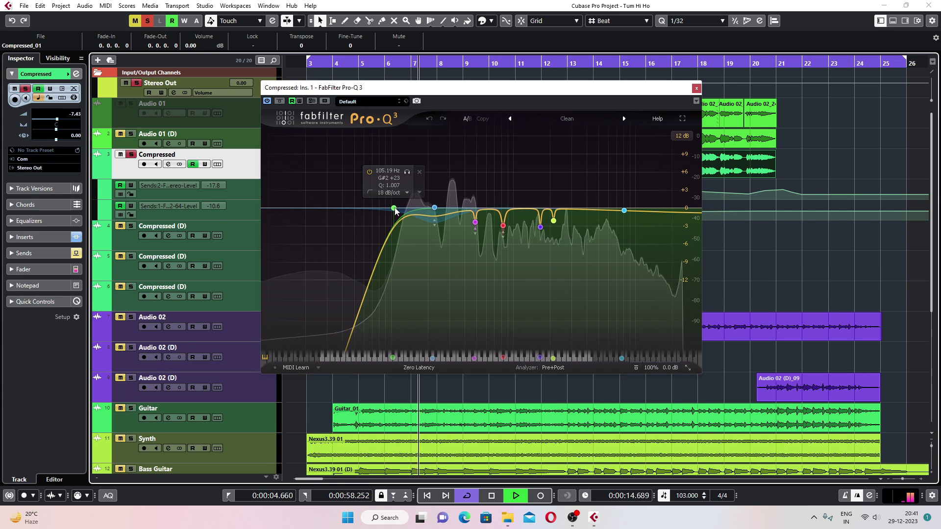
{"action": "key", "text": "space"}
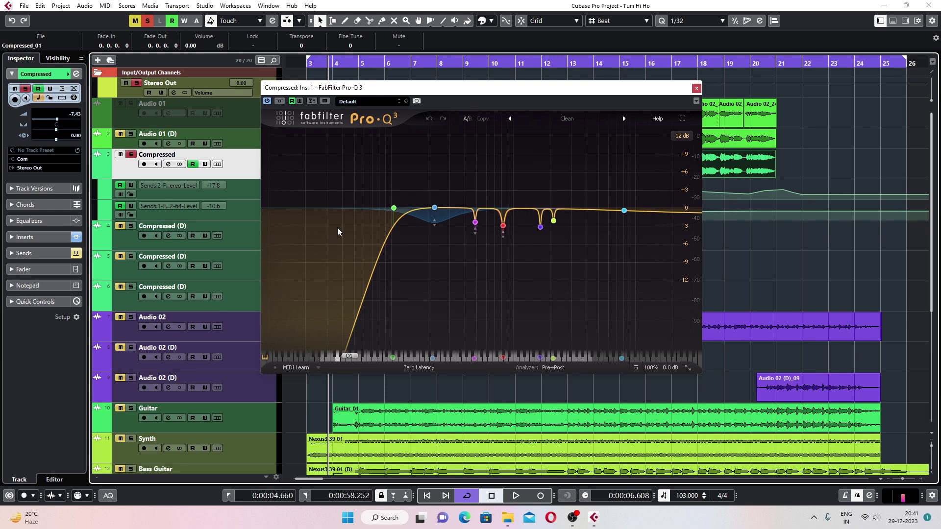
{"action": "mouse_move", "coordinate": [392, 208]}
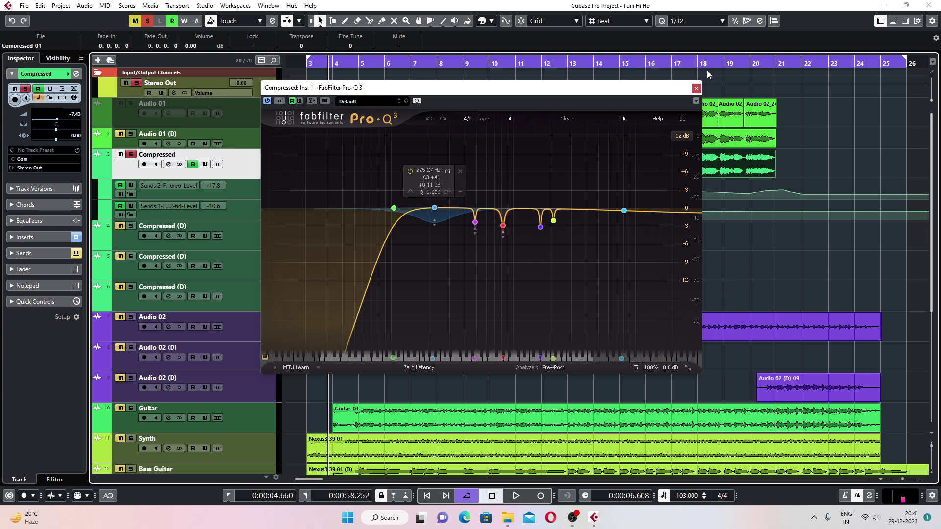
{"action": "left_click", "coordinate": [696, 89]}
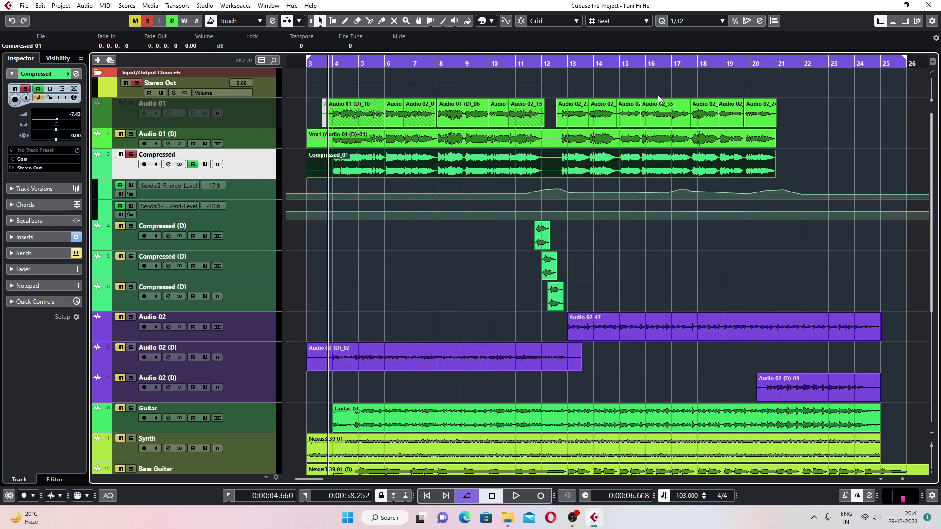
Load a second FabFilter Pro-Q 3 into the Compressed track's fourth insert slot and apply its Clean preset
{"action": "left_click", "coordinate": [169, 164]}
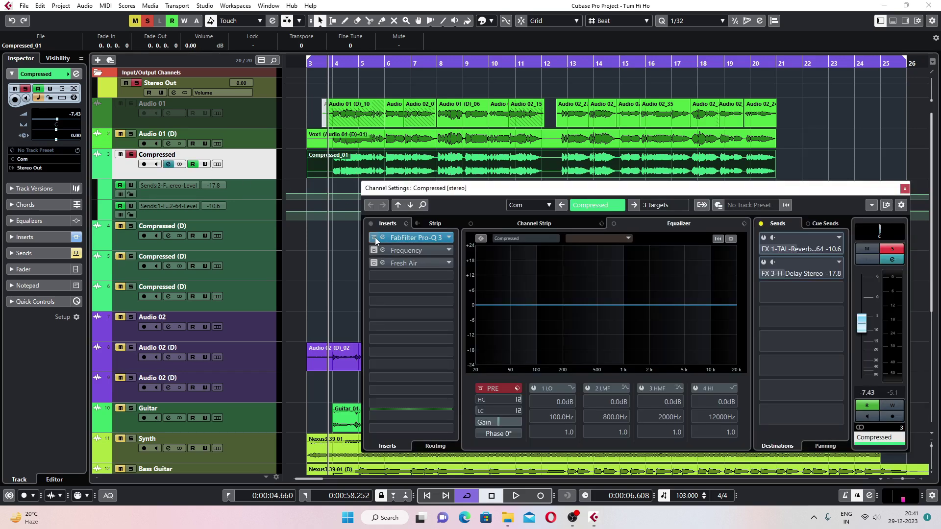
{"action": "left_click", "coordinate": [394, 277]}
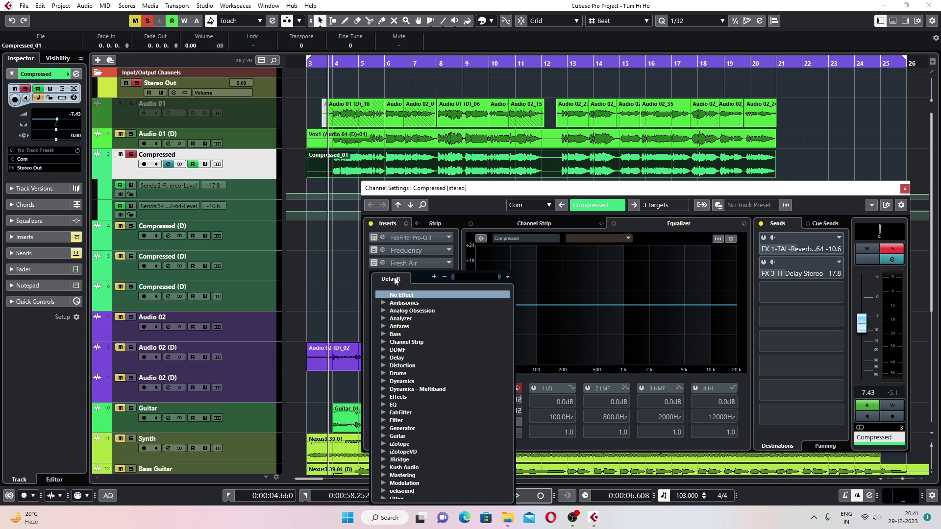
{"action": "type", "text": "pro"}
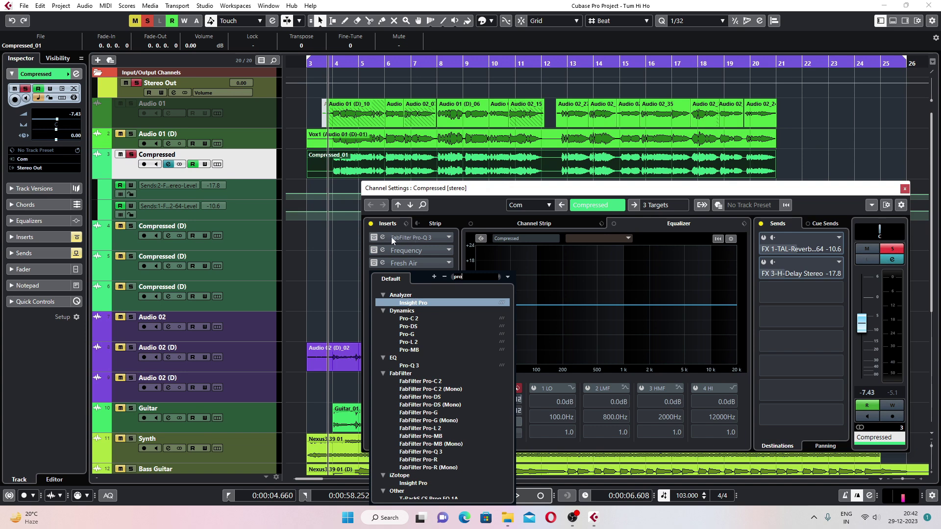
{"action": "left_click", "coordinate": [426, 454]}
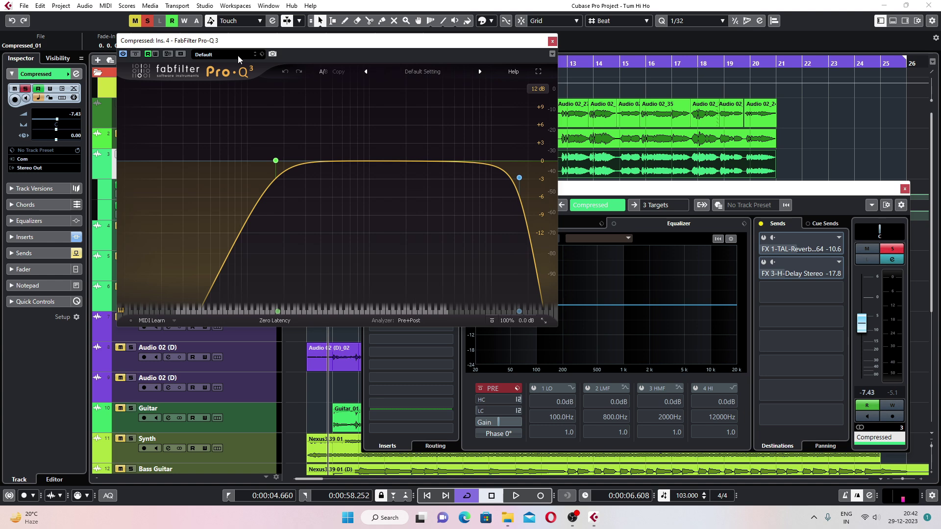
{"action": "left_click", "coordinate": [398, 72]}
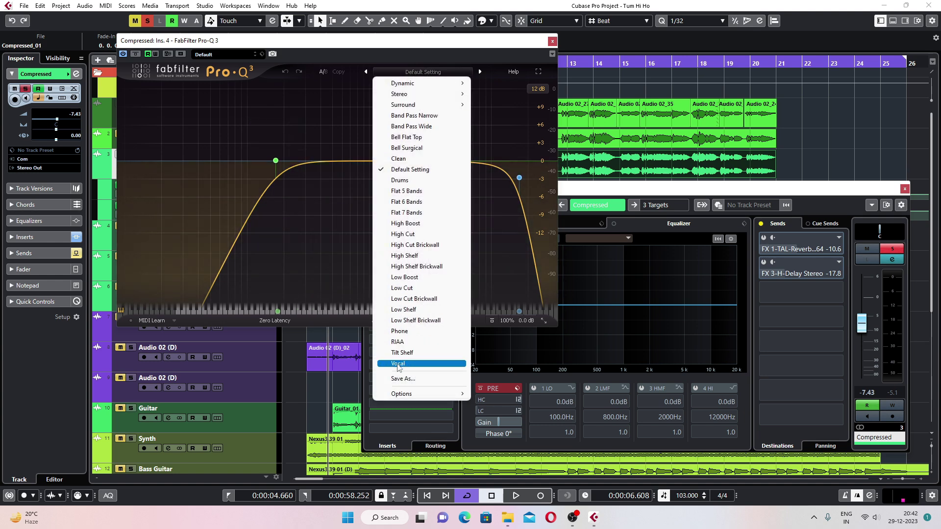
{"action": "left_click", "coordinate": [398, 159]}
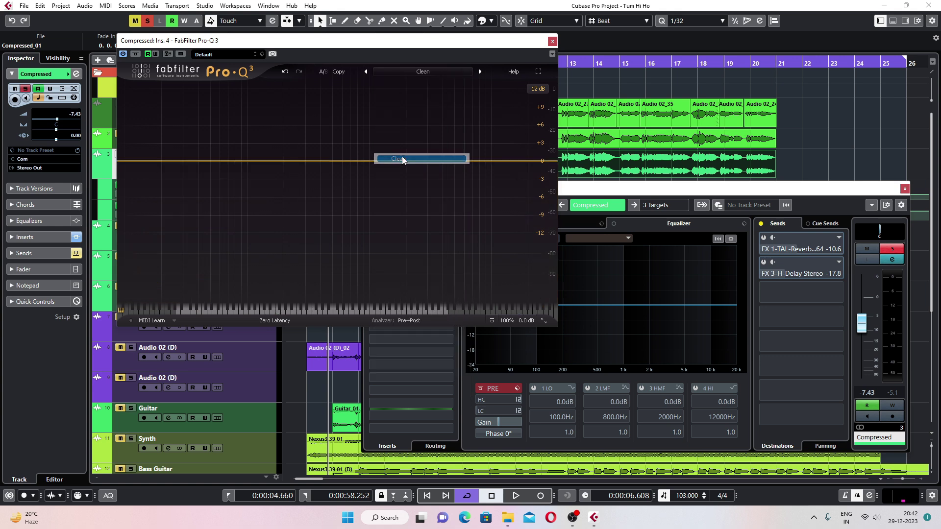
Add a High Cut band with a 30 dB/oct slope and lower it to about 136 Hz, auditioning the vocal along the way
{"action": "left_click", "coordinate": [463, 161]}
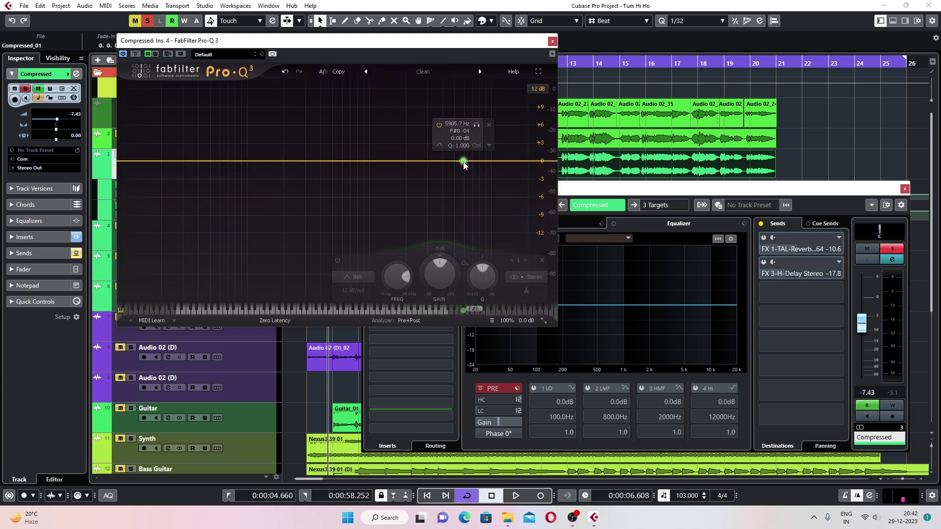
{"action": "left_click", "coordinate": [439, 145]}
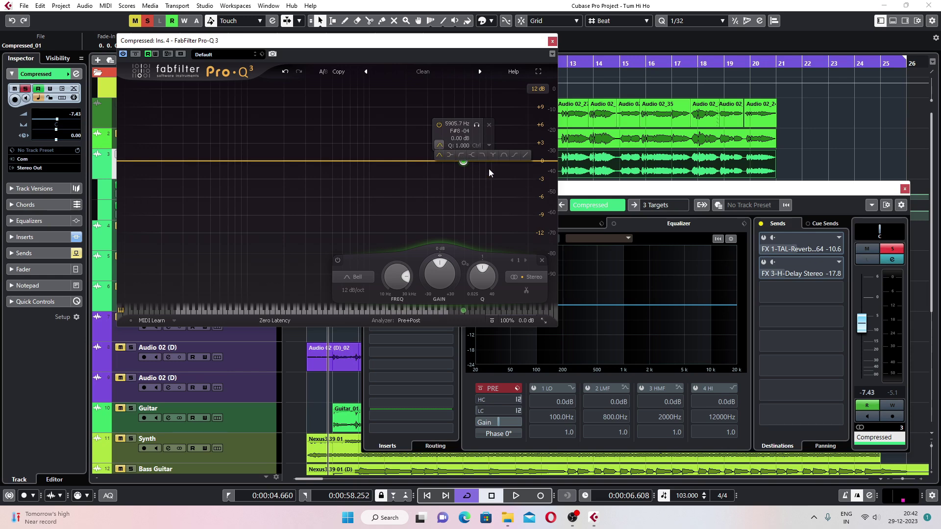
{"action": "left_click", "coordinate": [483, 155]}
{"action": "left_click_drag", "start_coordinate": [463, 162], "coordinate": [276, 161]}
{"action": "key", "text": "space"}
{"action": "scroll", "coordinate": [287, 157], "scroll_direction": "up", "scroll_amount": 3}
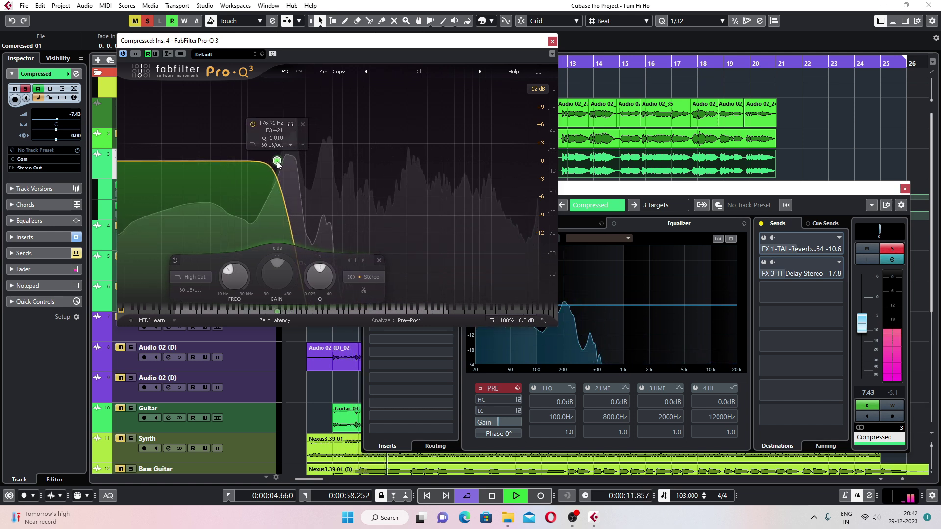
{"action": "key", "text": "space"}
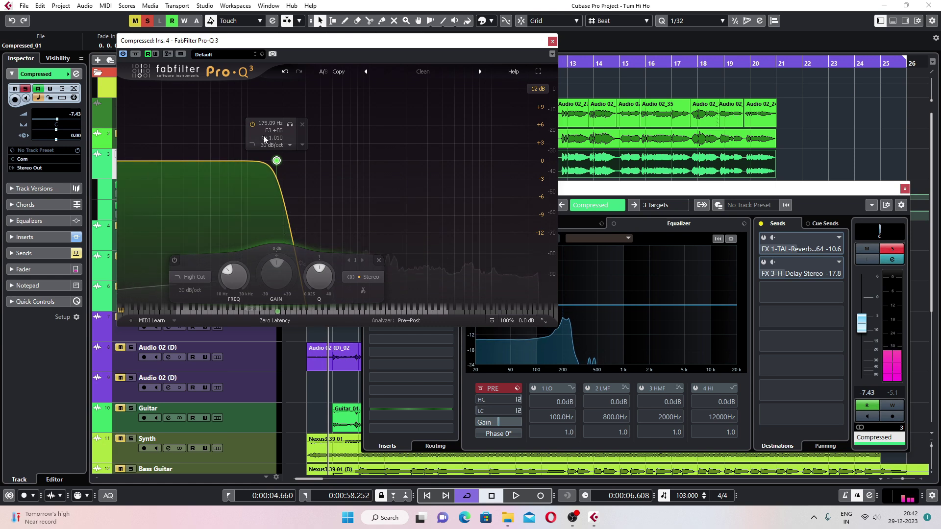
{"action": "left_click_drag", "start_coordinate": [277, 160], "coordinate": [262, 162]}
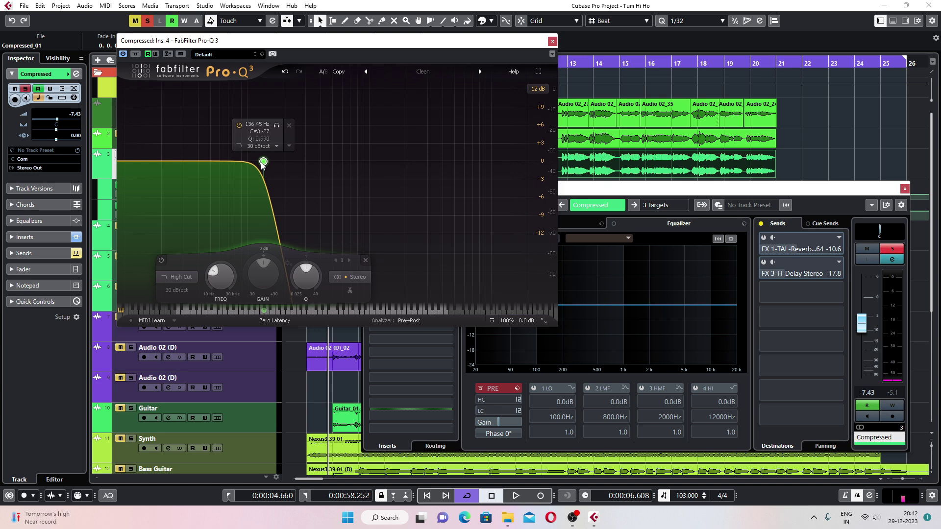
Open the first-slot Pro-Q 3 editor and arrange it side by side with the fourth-slot Pro-Q 3 editor
{"action": "left_click_drag", "start_coordinate": [467, 46], "coordinate": [409, 260]}
{"action": "left_click", "coordinate": [383, 239]}
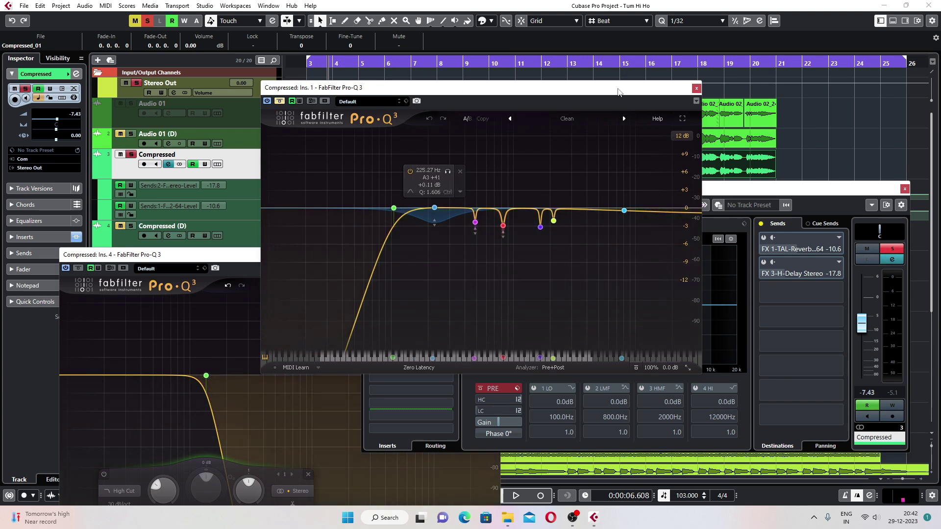
{"action": "left_click_drag", "start_coordinate": [618, 88], "coordinate": [832, 67]}
{"action": "left_click_drag", "start_coordinate": [273, 254], "coordinate": [270, 101]}
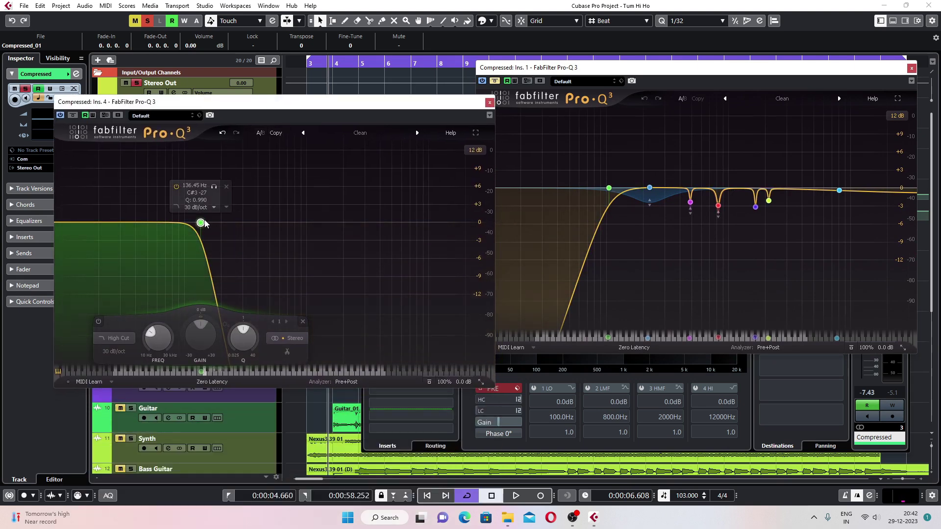
Set the High Cut band's frequency to 105 Hz in the fourth-slot Pro-Q 3
{"action": "left_click", "coordinate": [189, 186]}
{"action": "type", "text": "105"}
{"action": "key", "text": "Return"}
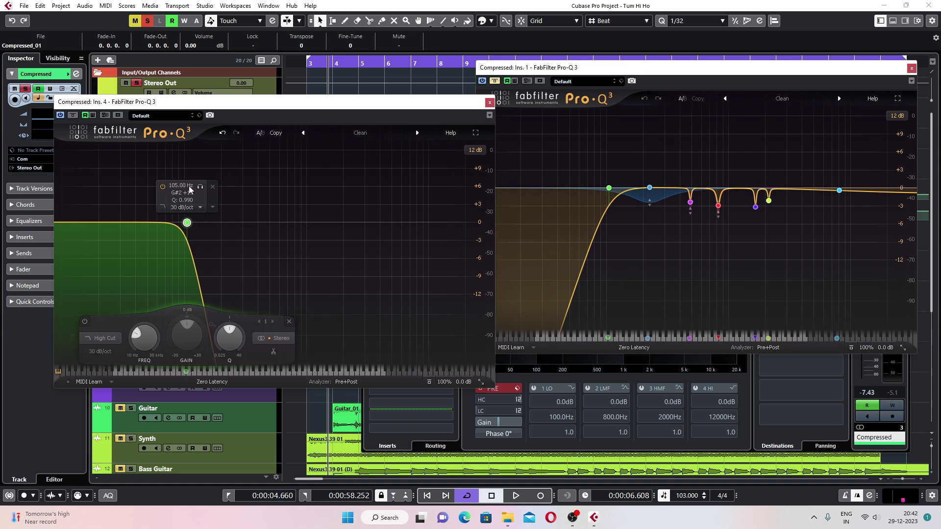
{"action": "left_click_drag", "start_coordinate": [275, 107], "coordinate": [276, 102]}
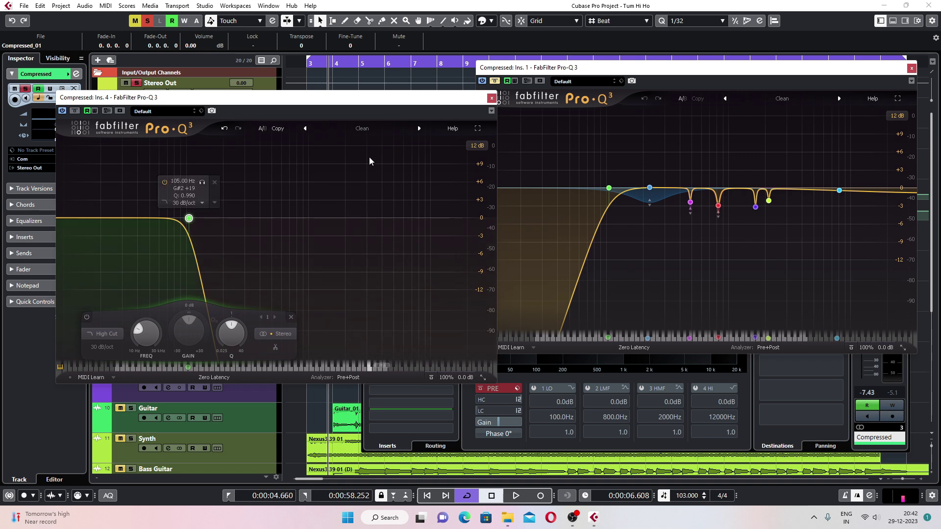
Switch off the first-slot Pro-Q 3 and play the vocal to hear only the content below the high cut
{"action": "left_click", "coordinate": [483, 83]}
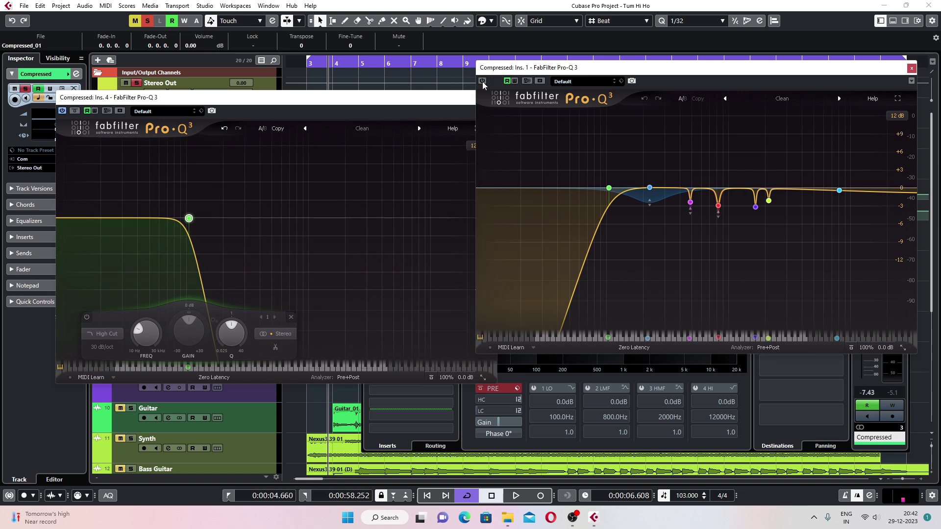
{"action": "left_click_drag", "start_coordinate": [381, 100], "coordinate": [495, 118]}
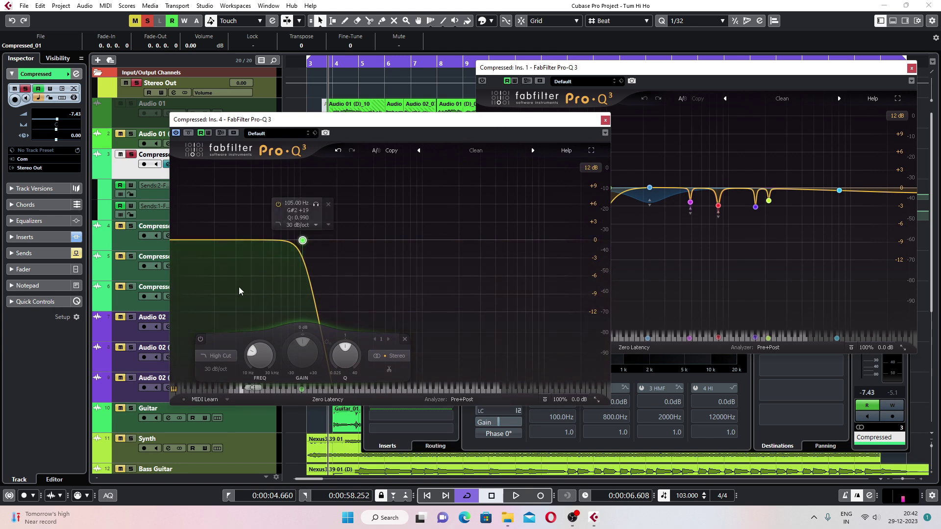
{"action": "key", "text": "space"}
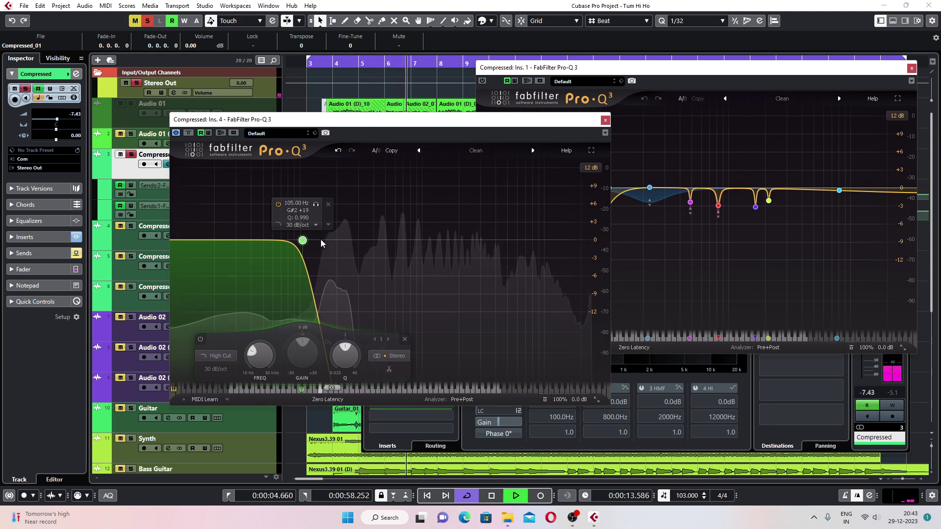
{"action": "key", "text": "space"}
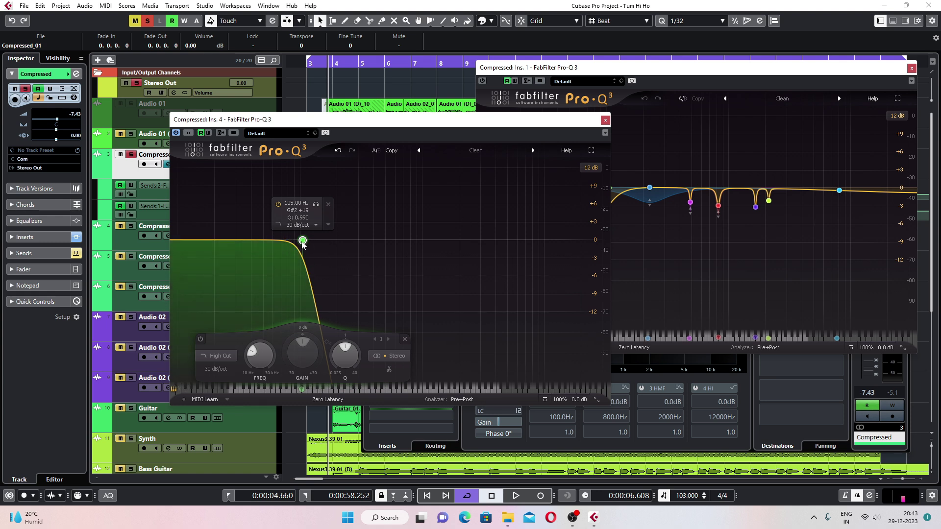
{"action": "left_click_drag", "start_coordinate": [303, 120], "coordinate": [278, 112]}
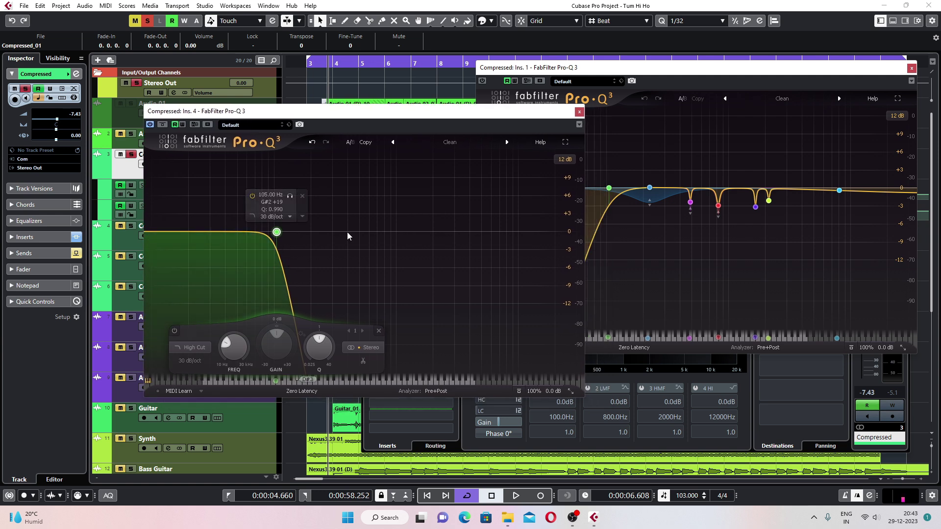
Remove the second Pro-Q 3 from the fourth insert slot by choosing No Effect, discarding its changes
{"action": "left_click", "coordinate": [579, 112]}
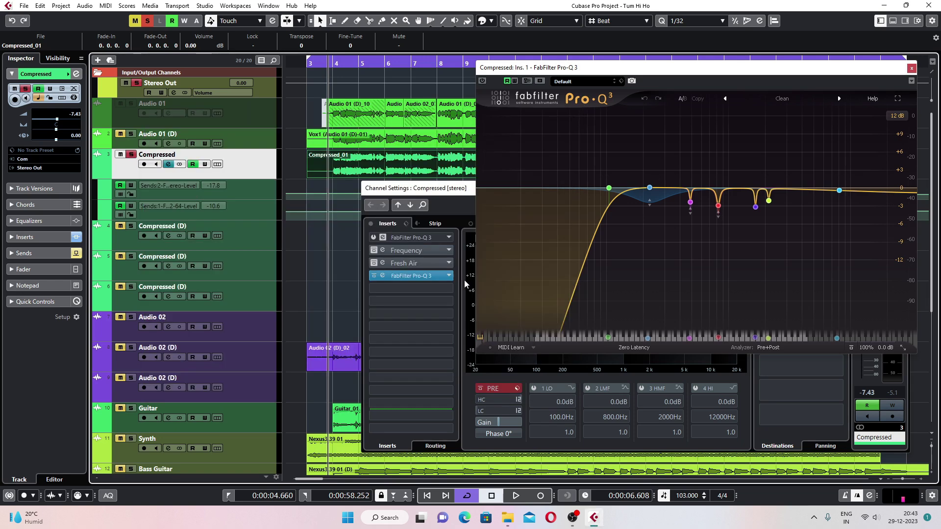
{"action": "left_click", "coordinate": [448, 276]}
{"action": "scroll", "coordinate": [403, 294], "scroll_direction": "up", "scroll_amount": 5}
{"action": "left_click", "coordinate": [402, 294]}
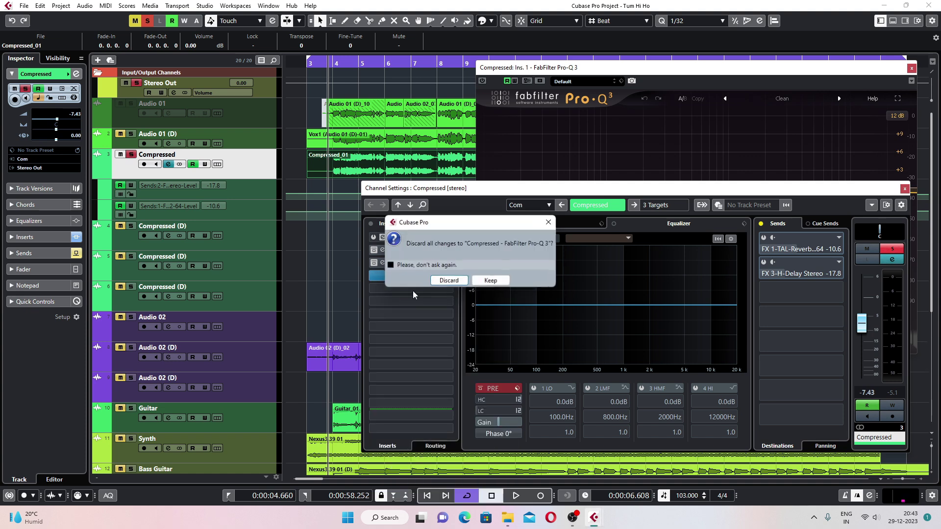
{"action": "left_click", "coordinate": [447, 282]}
Switch the first-slot FabFilter Pro-Q 3 back on with its bypass off and start playing the soloed vocal
{"action": "left_click_drag", "start_coordinate": [540, 191], "coordinate": [337, 175]}
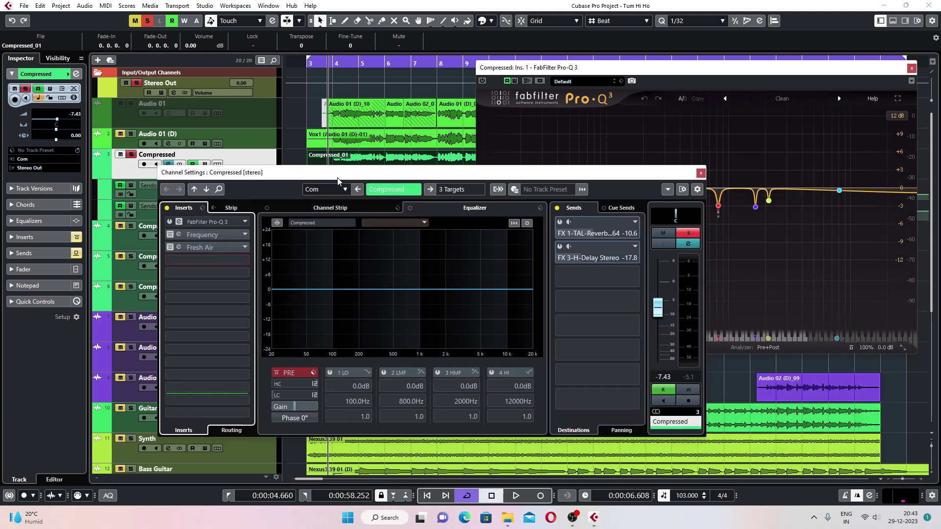
{"action": "left_click_drag", "start_coordinate": [521, 70], "coordinate": [455, 68]}
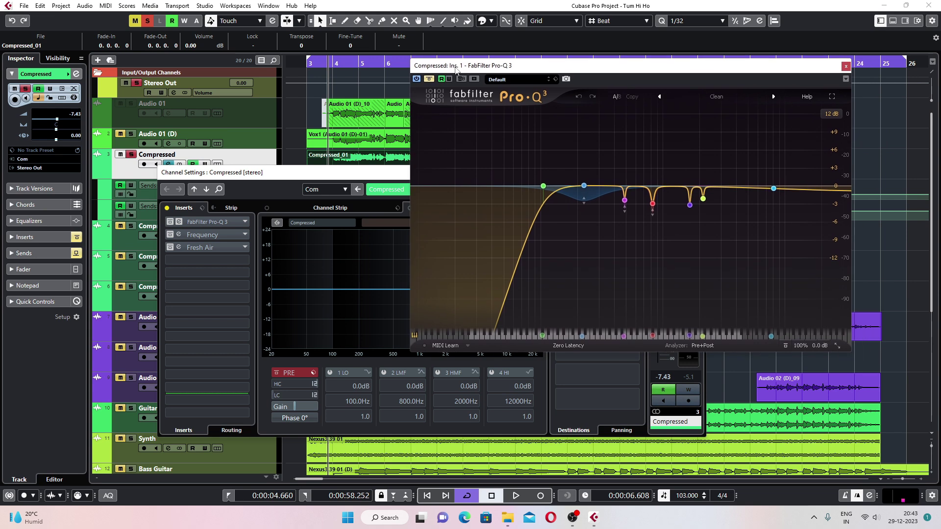
{"action": "left_click", "coordinate": [430, 79]}
{"action": "key", "text": "space"}
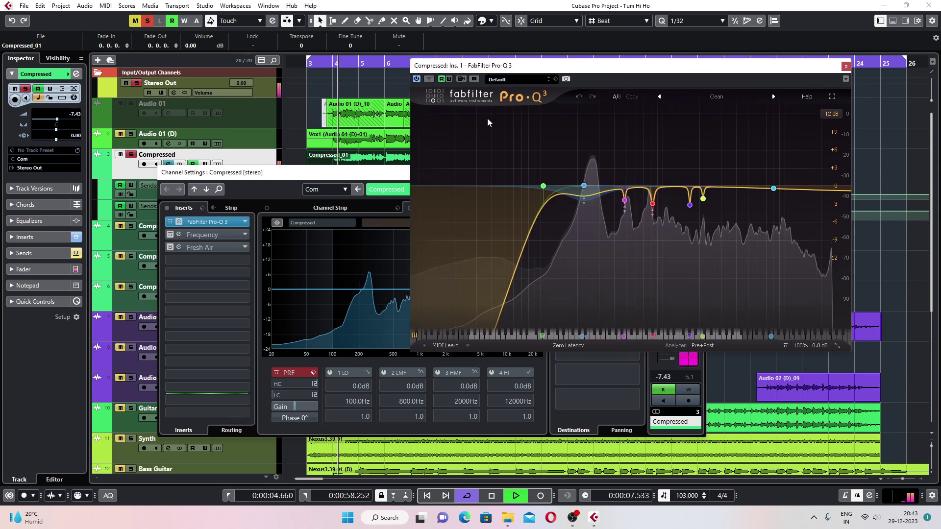
Check the Pro-Q 3 low cut band's settings, stop playback and move the plug-in window over the Channel Settings window
{"action": "mouse_move", "coordinate": [544, 189]}
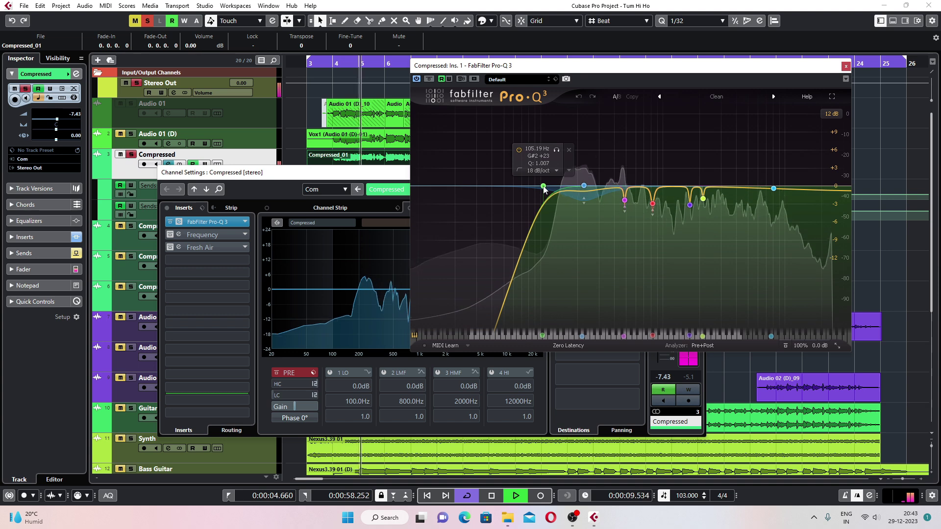
{"action": "key", "text": "space"}
{"action": "left_click_drag", "start_coordinate": [567, 67], "coordinate": [358, 67]}
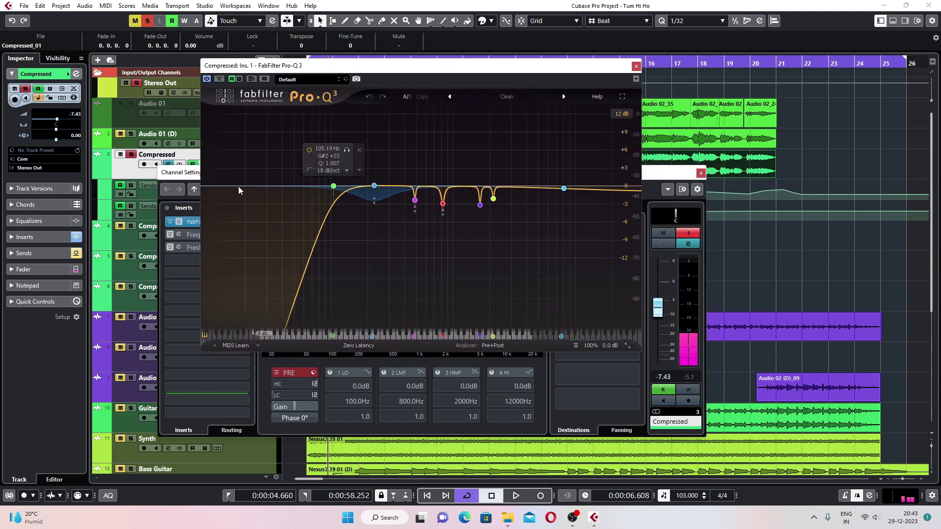
Play the soloed vocal repeatedly while examining the dynamic 225 Hz bell and the narrow cuts next to it in Pro-Q 3
{"action": "mouse_move", "coordinate": [313, 230]}
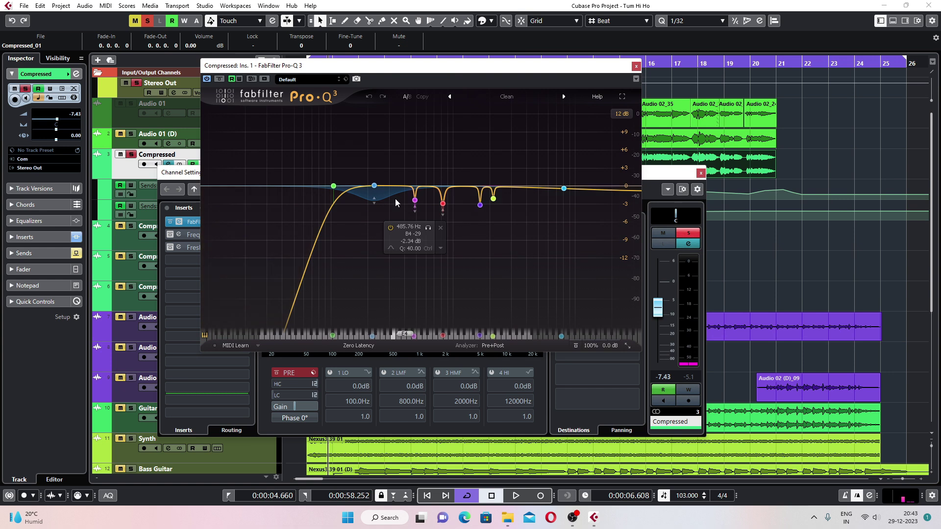
{"action": "mouse_move", "coordinate": [373, 203]}
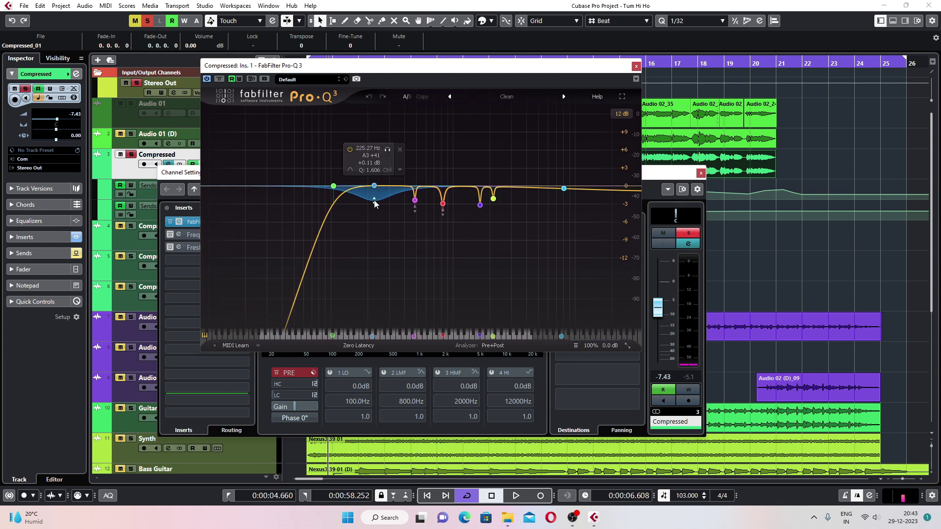
{"action": "key", "text": "space"}
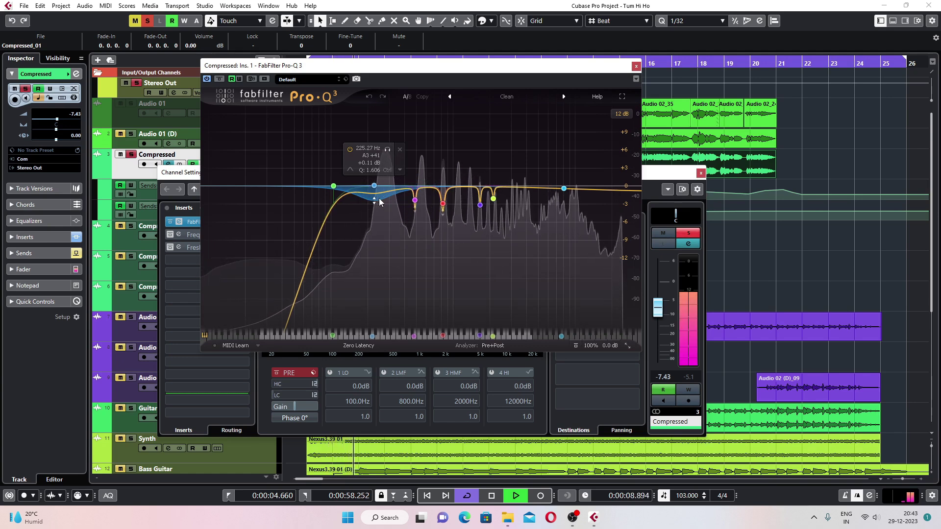
{"action": "key", "text": "space"}
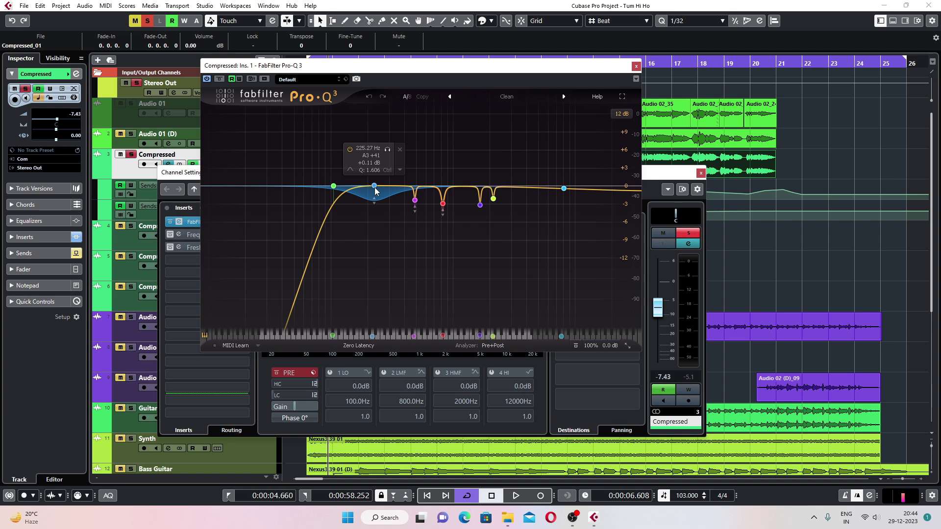
{"action": "key", "text": "space"}
{"action": "key", "text": "space"}
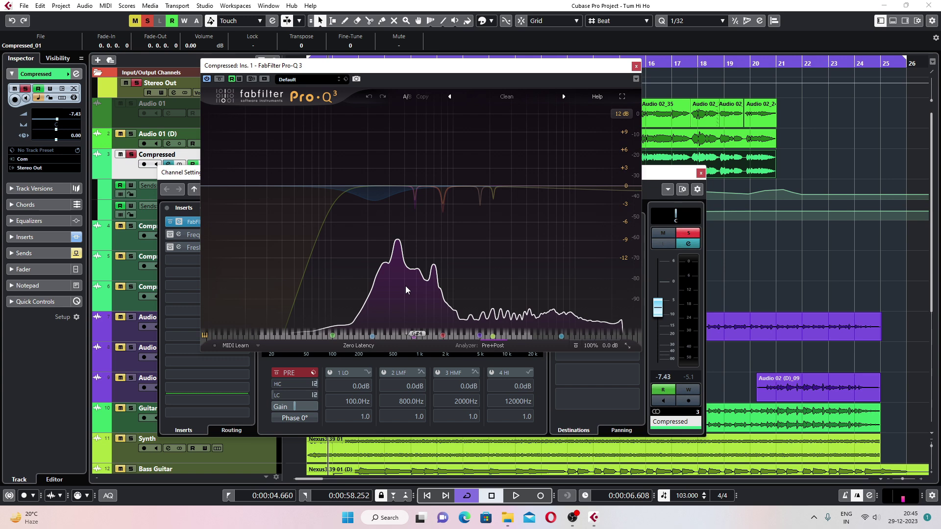
{"action": "key", "text": "space"}
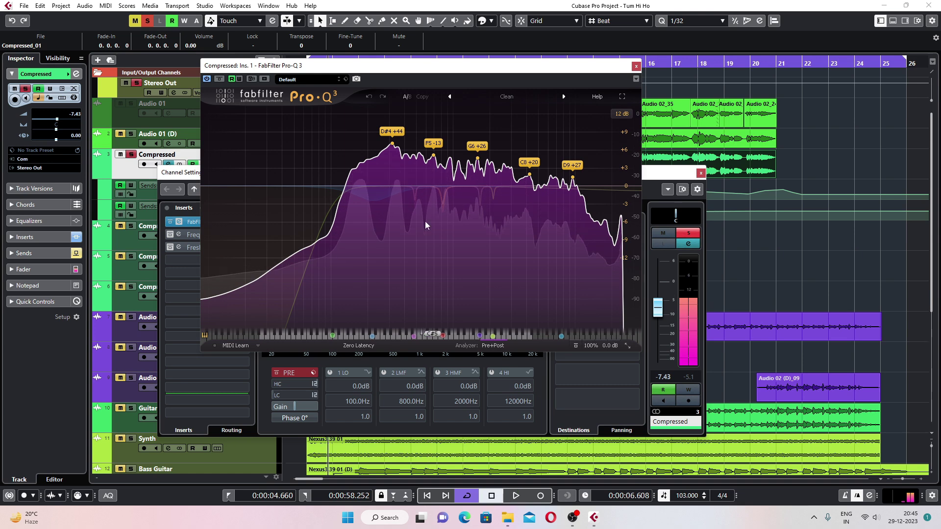
{"action": "key", "text": "space"}
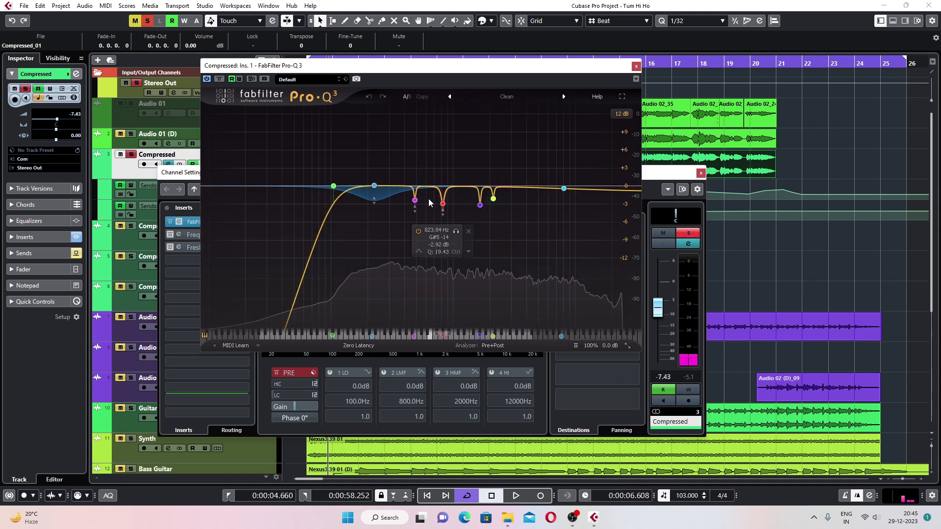
Enlarge the Pro-Q 3 interface to Very Large and reposition its window so the whole EQ curve fits on screen
{"action": "mouse_move", "coordinate": [416, 203]}
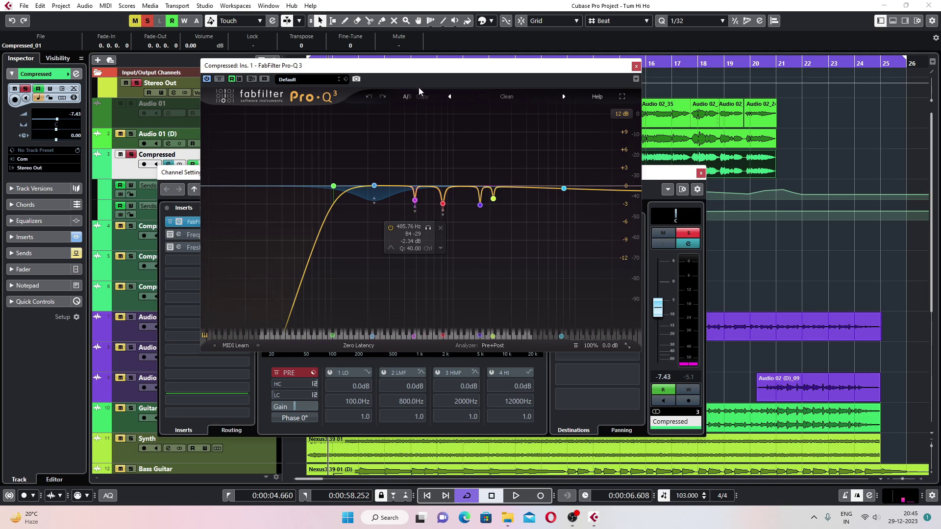
{"action": "left_click", "coordinate": [632, 346]}
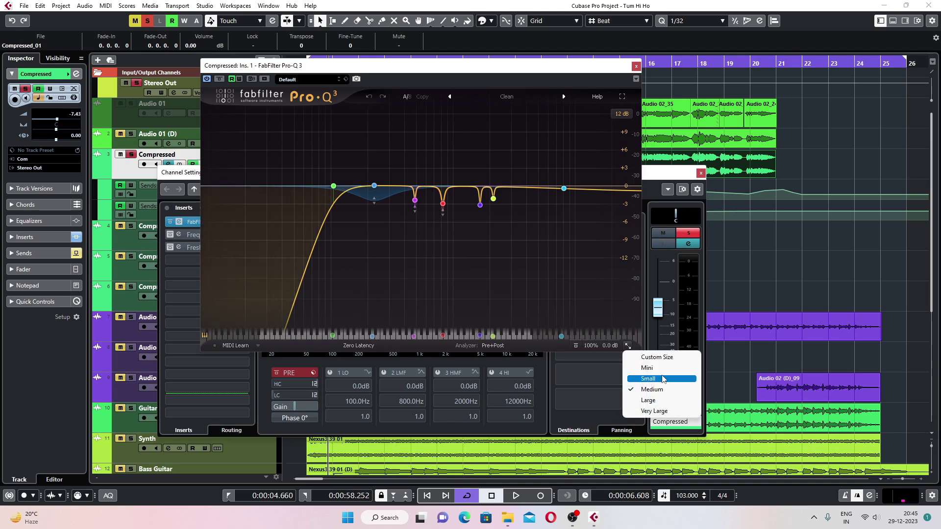
{"action": "left_click", "coordinate": [649, 401]}
{"action": "left_click_drag", "start_coordinate": [528, 72], "coordinate": [437, 38]}
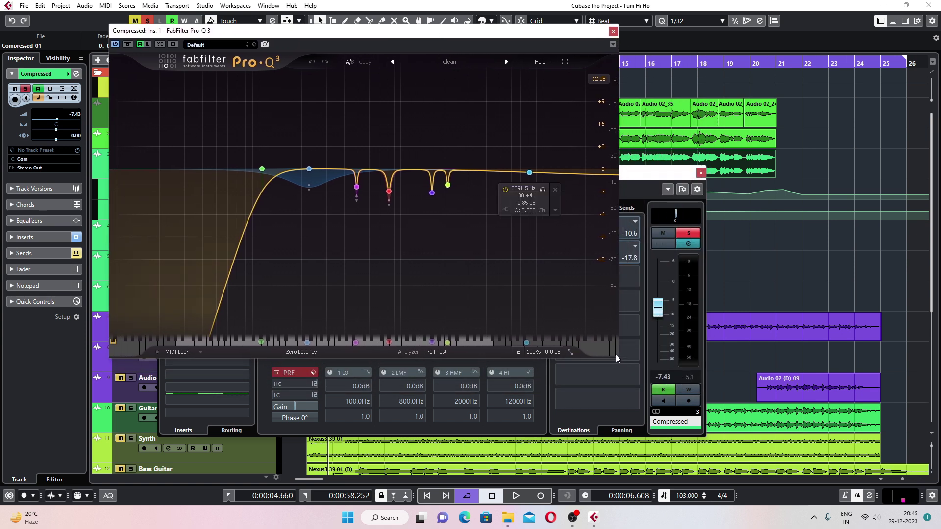
{"action": "left_click", "coordinate": [569, 352]}
{"action": "left_click", "coordinate": [588, 417]}
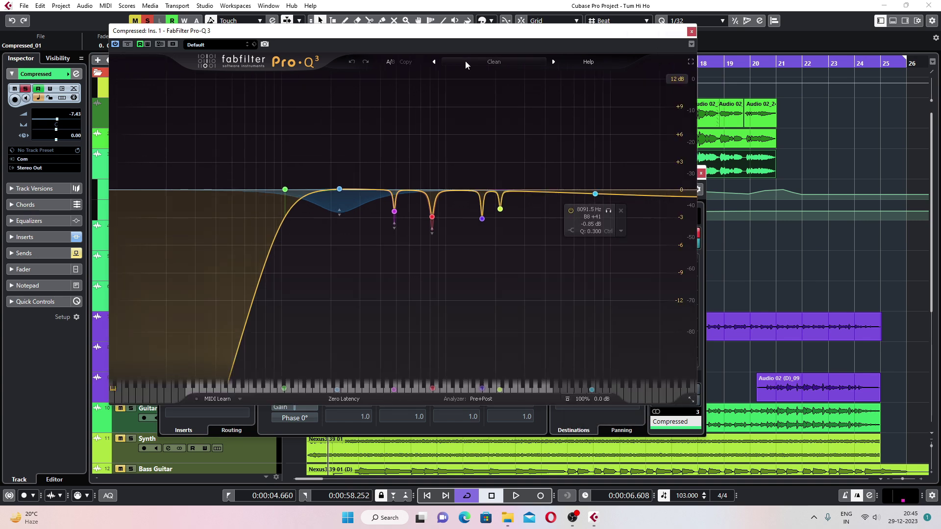
{"action": "left_click_drag", "start_coordinate": [427, 34], "coordinate": [413, 35]}
Shift the narrow 486 Hz bell to about 482 Hz with about -0.21 dB of gain, and disable the band
{"action": "mouse_move", "coordinate": [380, 216]}
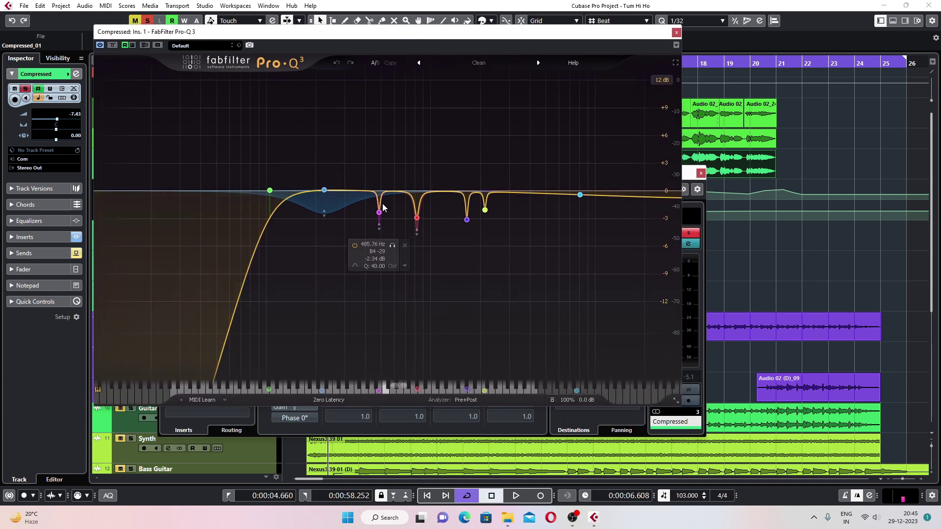
{"action": "left_click", "coordinate": [380, 214]}
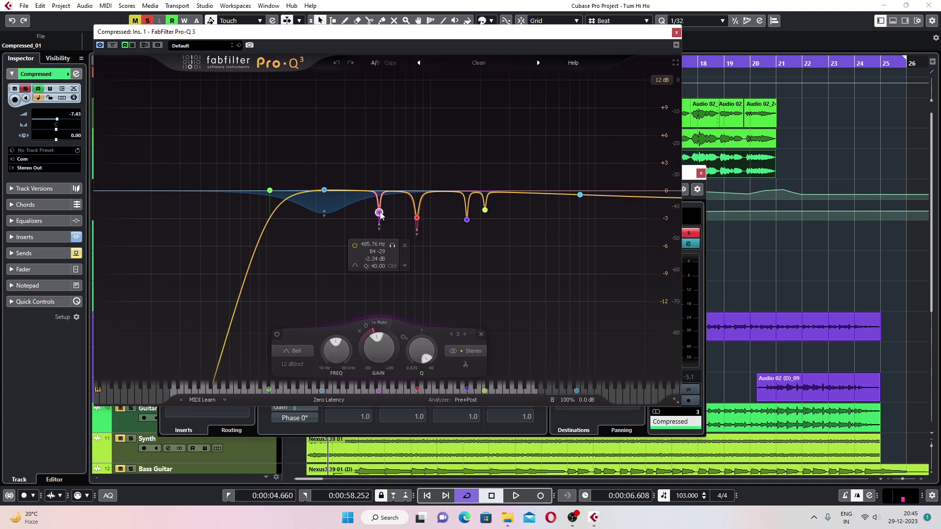
{"action": "left_click_drag", "start_coordinate": [380, 212], "coordinate": [381, 193]}
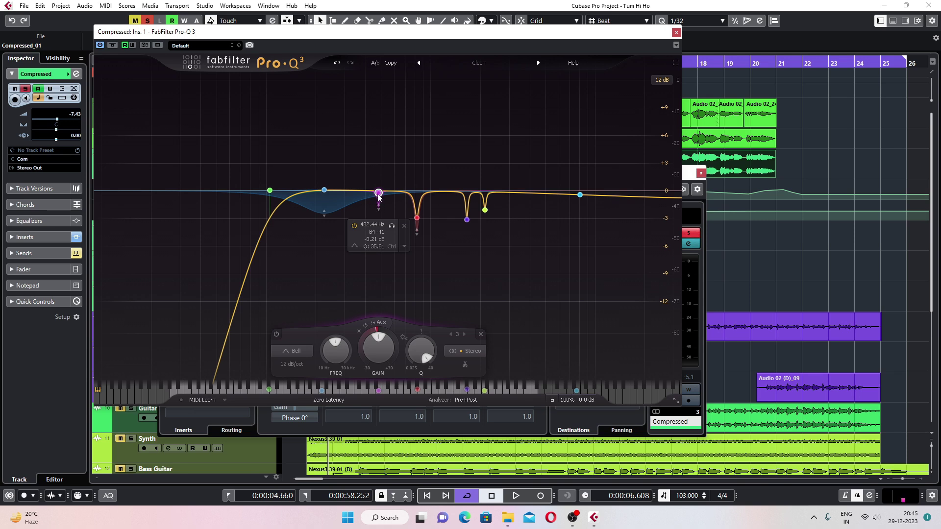
{"action": "double_click", "coordinate": [378, 194]}
Play the vocal with the disabled 482 Hz band's Q at about 14.23 and its dynamics disabled
{"action": "scroll", "coordinate": [378, 196], "scroll_direction": "down", "scroll_amount": 5}
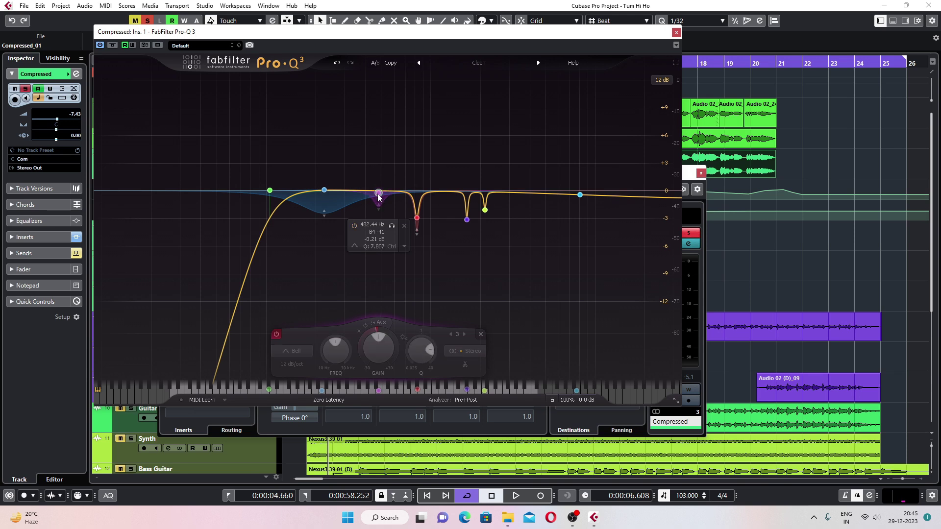
{"action": "scroll", "coordinate": [378, 197], "scroll_direction": "up", "scroll_amount": 3}
{"action": "left_click_drag", "start_coordinate": [379, 210], "coordinate": [379, 216]}
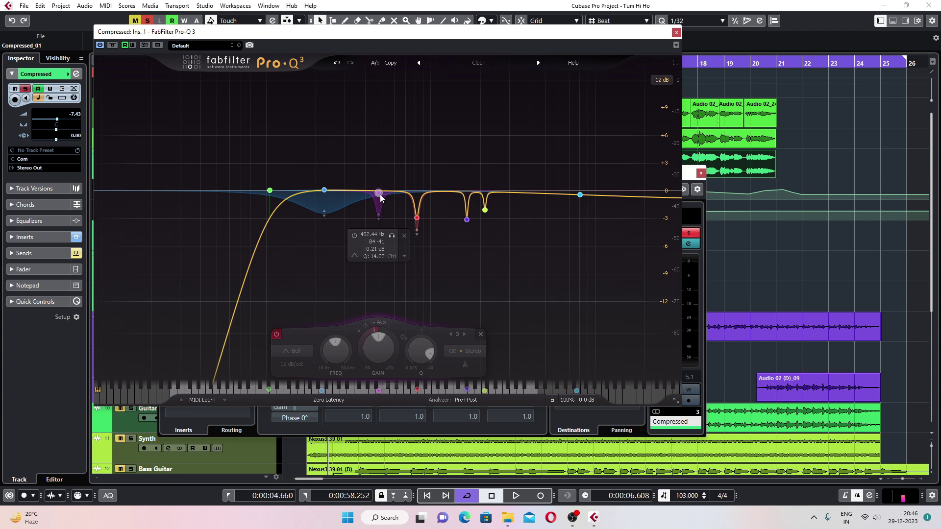
{"action": "right_click", "coordinate": [380, 193]}
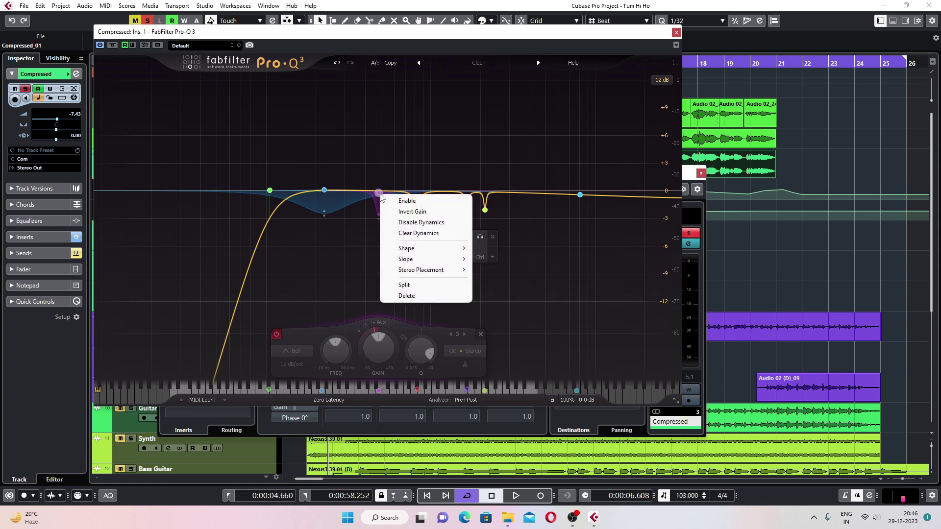
{"action": "left_click", "coordinate": [410, 224]}
{"action": "key", "text": "space"}
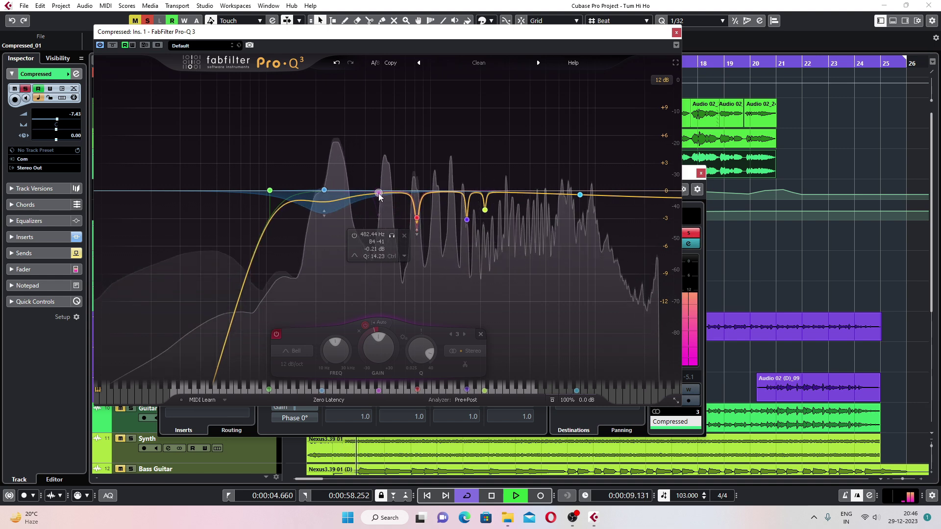
{"action": "key", "text": "space"}
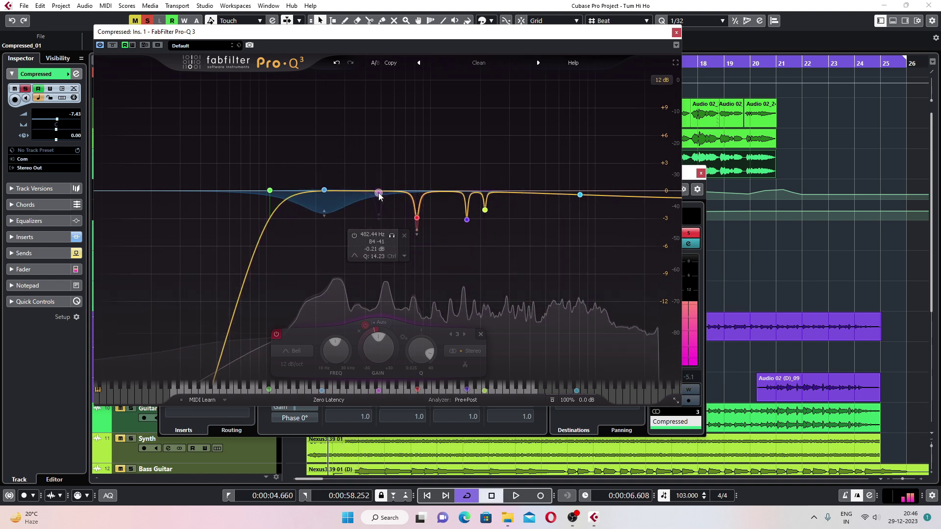
Re-enable the 482 Hz band with about +7.59 dB gain and a Q of about 33.43, and audition it in solo
{"action": "left_click_drag", "start_coordinate": [379, 196], "coordinate": [382, 122]}
{"action": "scroll", "coordinate": [381, 123], "scroll_direction": "up", "scroll_amount": 4}
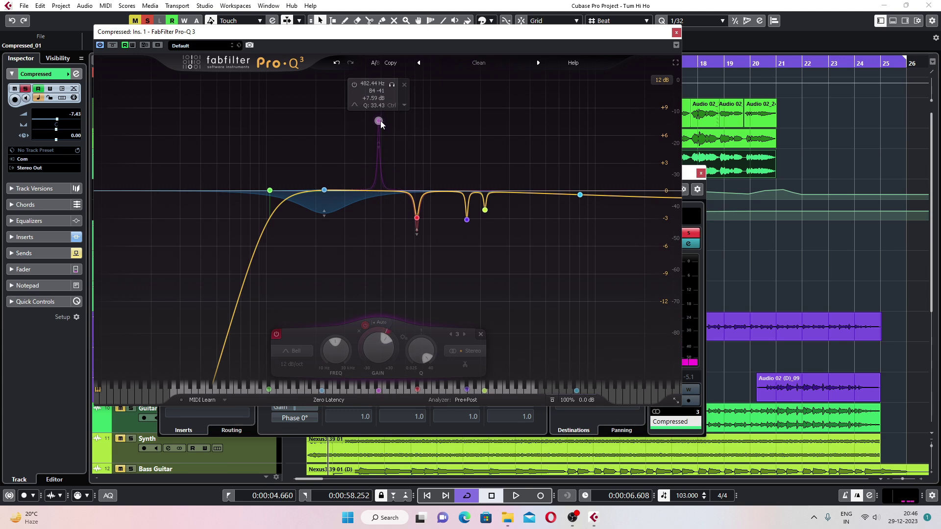
{"action": "left_click", "coordinate": [355, 84]}
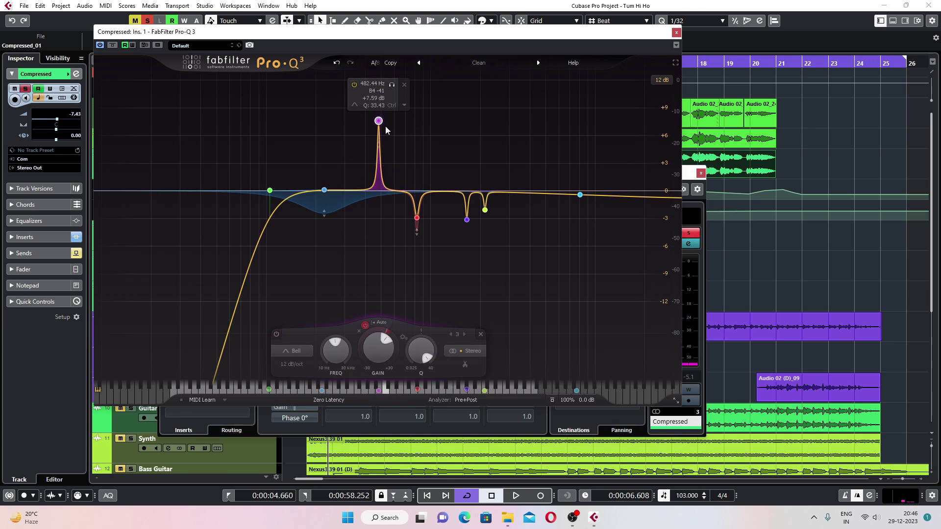
{"action": "left_click", "coordinate": [392, 85]}
{"action": "key", "text": "space"}
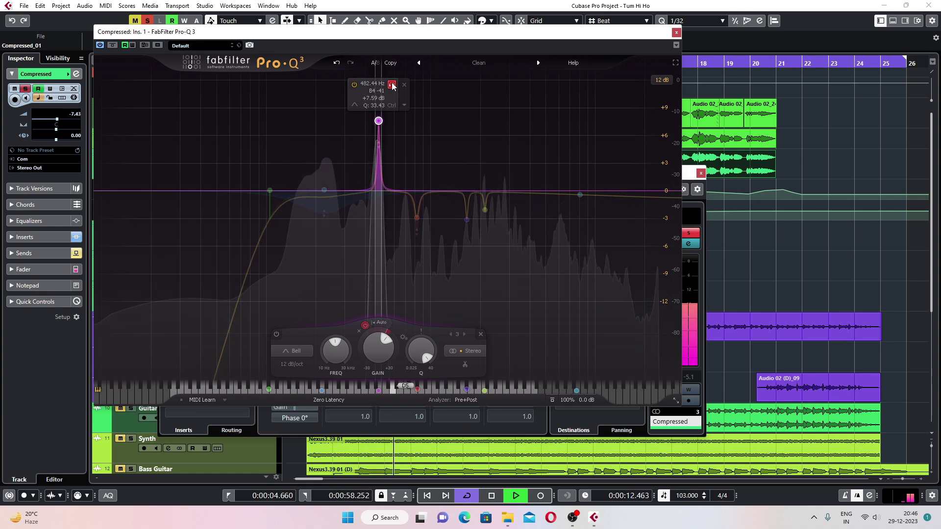
{"action": "key", "text": "space"}
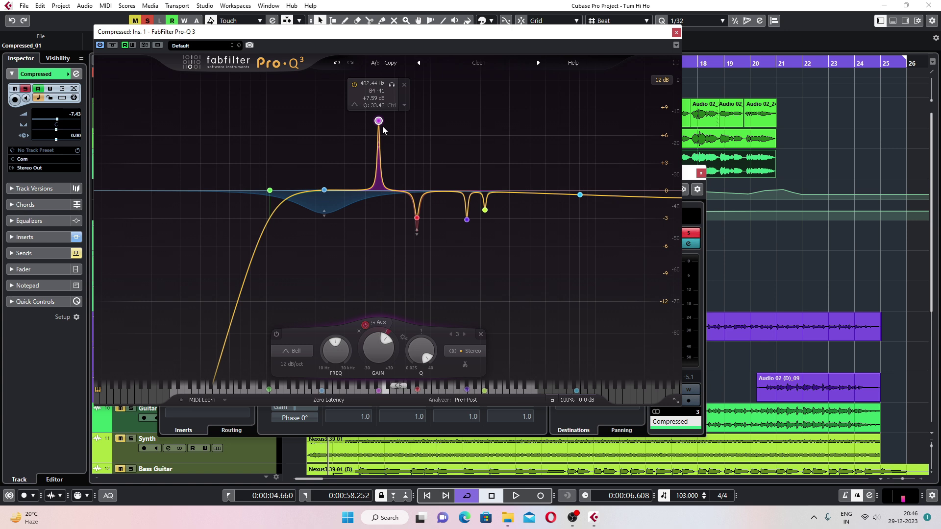
Clear the 482 Hz band's dynamics and lower its gain to about -3.40 dB
{"action": "left_click_drag", "start_coordinate": [380, 122], "coordinate": [382, 207]}
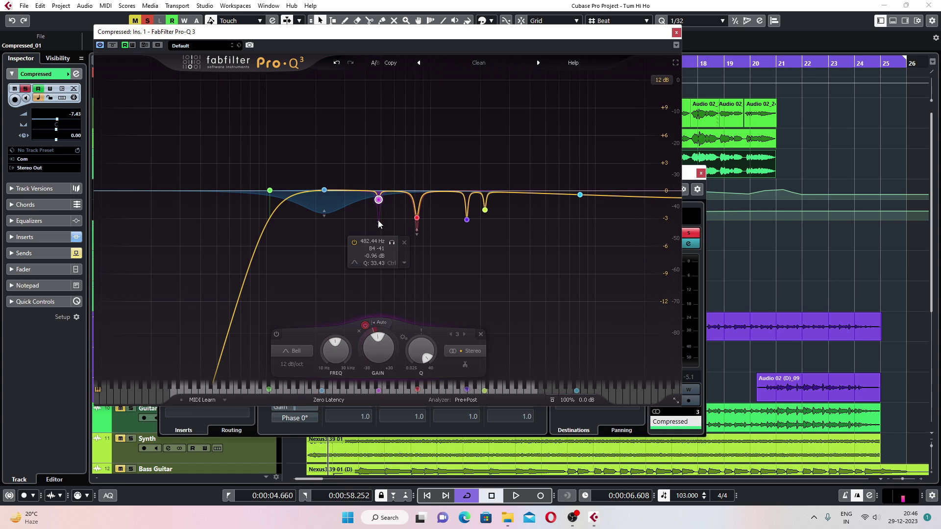
{"action": "right_click", "coordinate": [378, 200]}
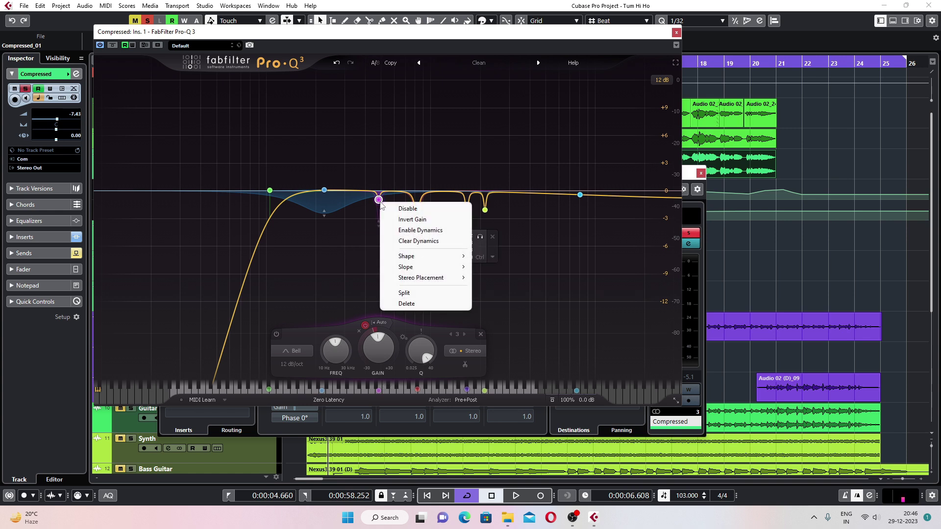
{"action": "left_click", "coordinate": [405, 241]}
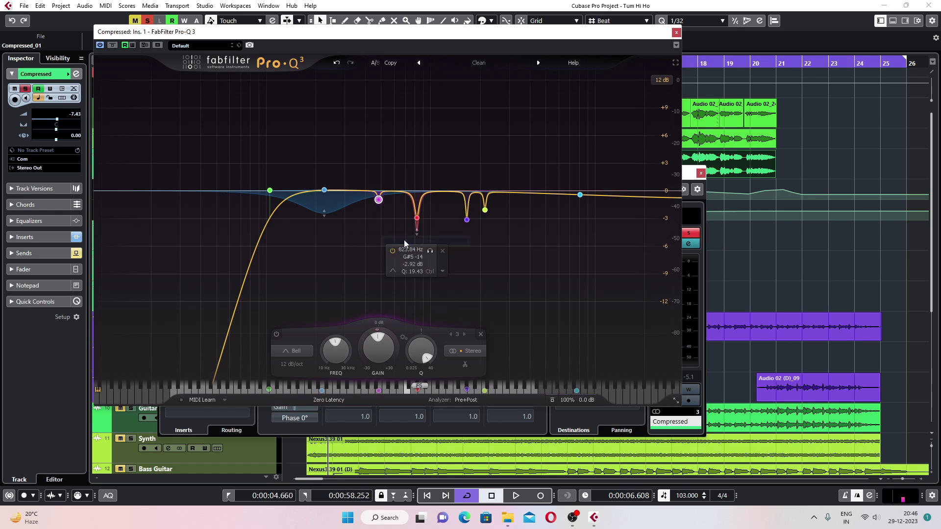
{"action": "left_click_drag", "start_coordinate": [379, 203], "coordinate": [380, 224]}
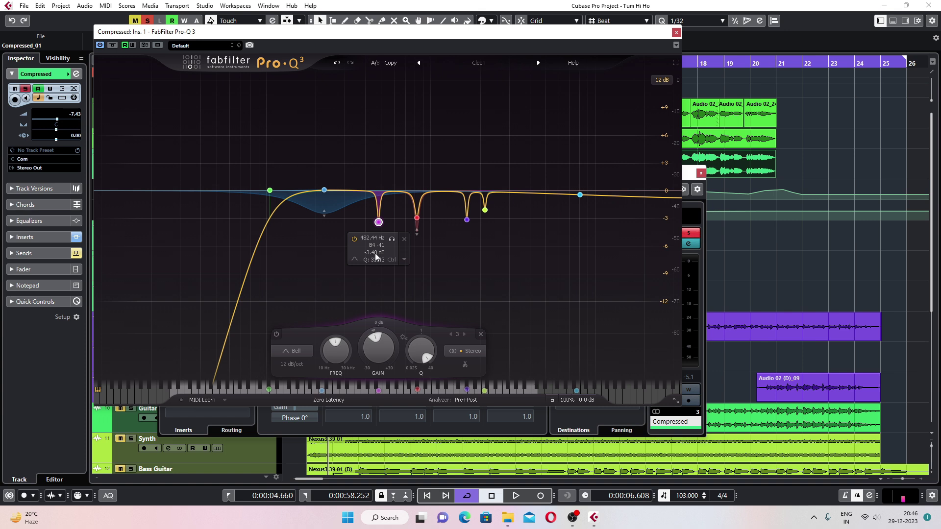
Play the soloed vocal to hear the static narrow cut at 482 Hz
{"action": "key", "text": "space"}
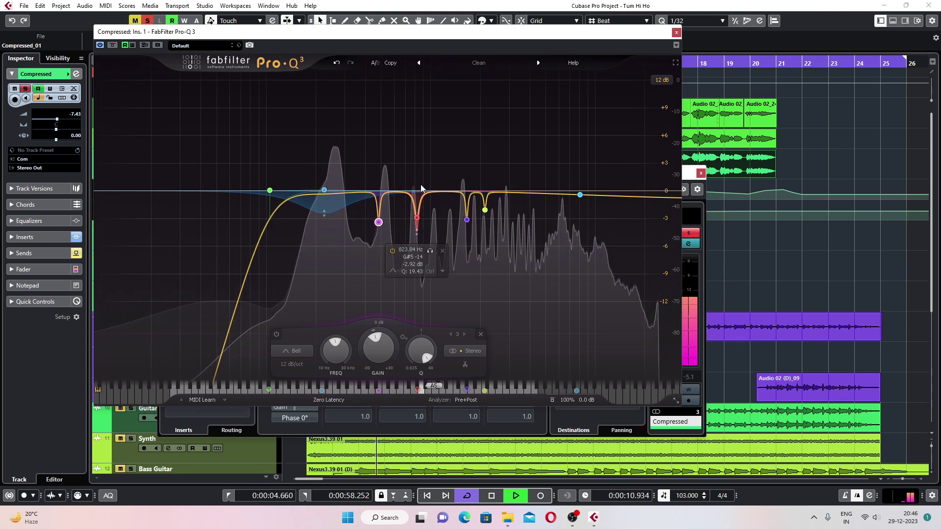
{"action": "mouse_move", "coordinate": [379, 221]}
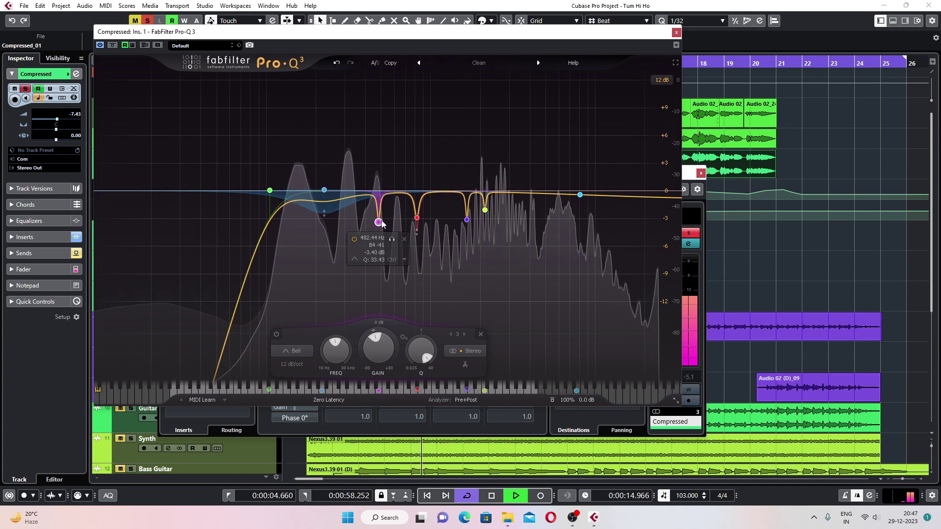
{"action": "key", "text": "space"}
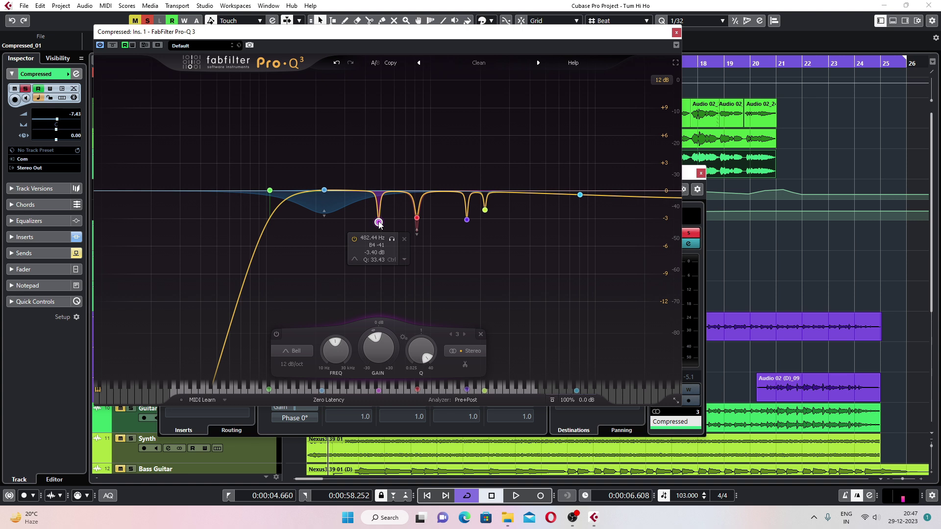
Boost the 482 Hz band to about +8.50 dB and audition its resonance with the band soloed
{"action": "left_click_drag", "start_coordinate": [380, 225], "coordinate": [395, 115]}
{"action": "left_click", "coordinate": [391, 128]}
{"action": "key", "text": "space"}
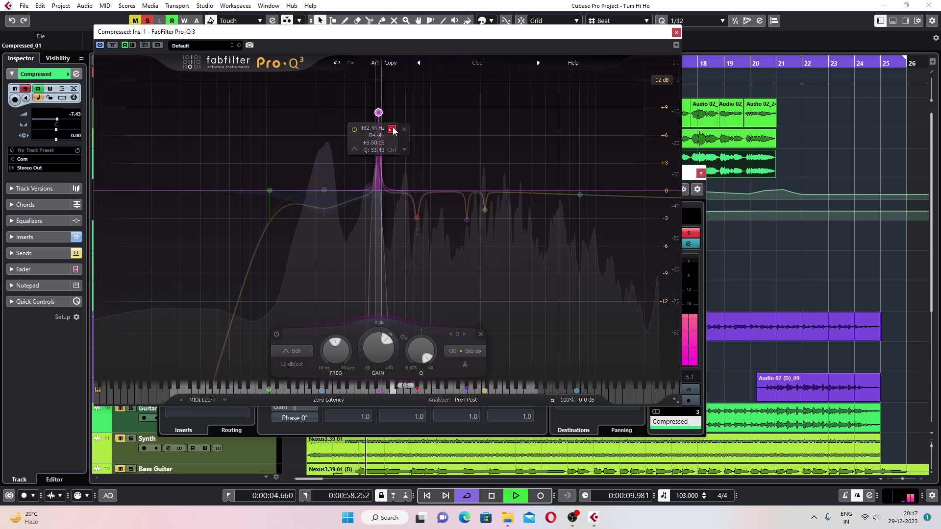
{"action": "key", "text": "space"}
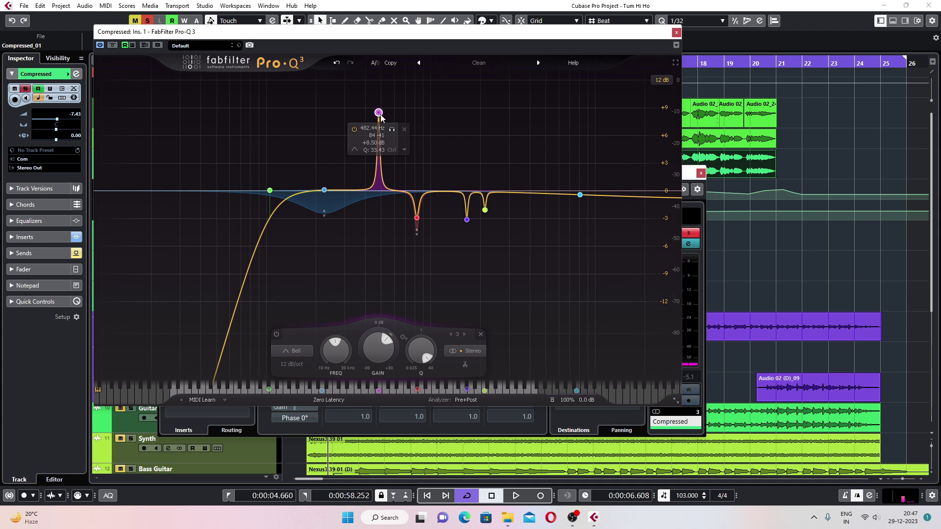
{"action": "left_click", "coordinate": [391, 129]}
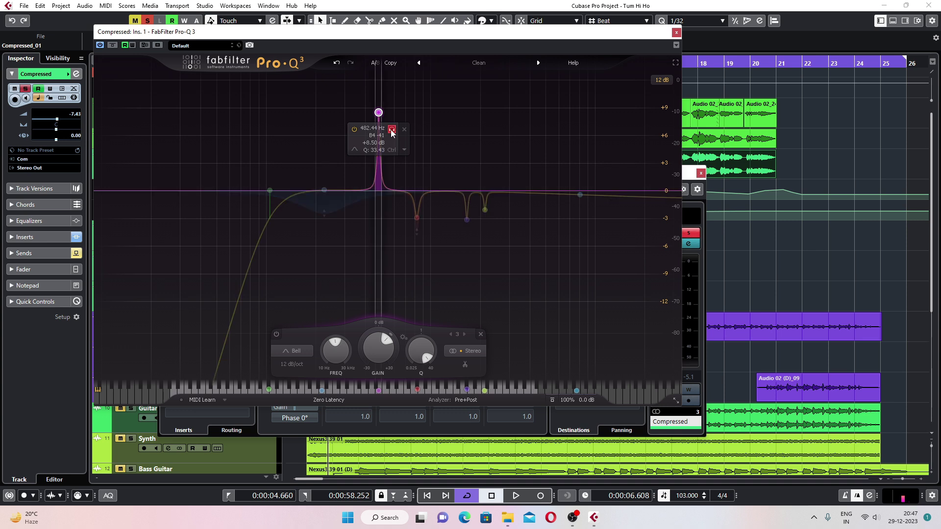
Audition the boosted 482 Hz band in solo, and return its gain to 0.00 dB
{"action": "key", "text": "space"}
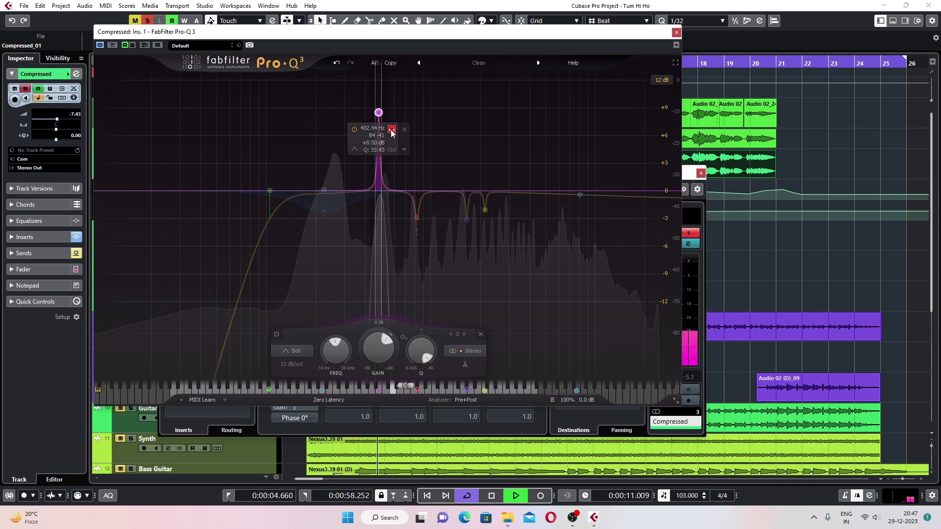
{"action": "key", "text": "space"}
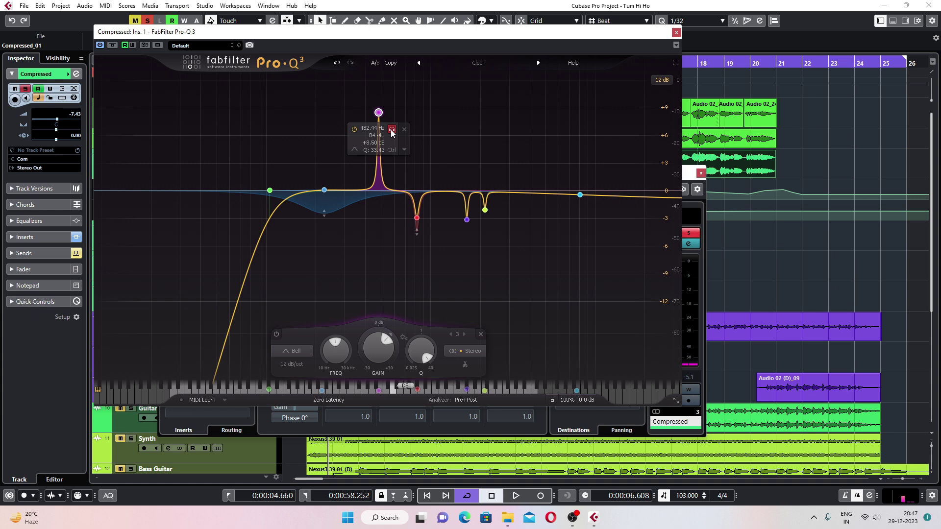
{"action": "left_click_drag", "start_coordinate": [378, 113], "coordinate": [379, 222]}
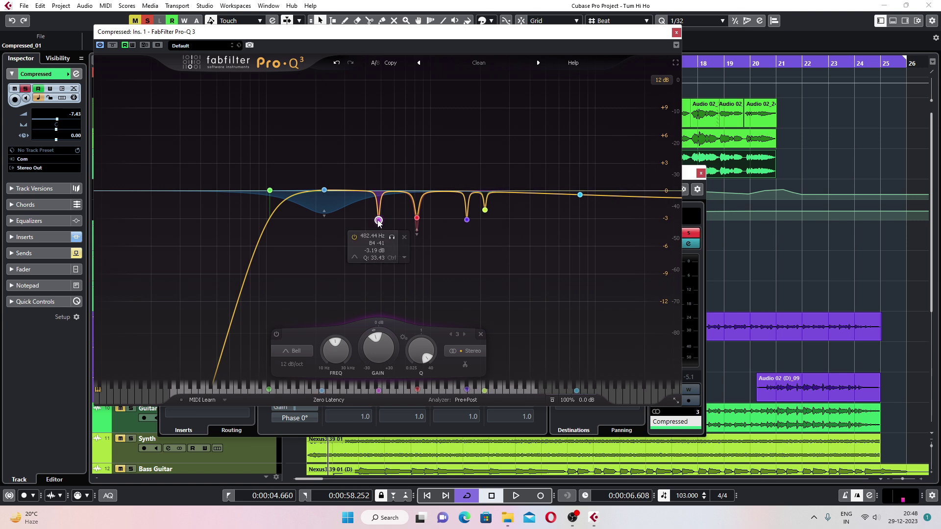
{"action": "left_click_drag", "start_coordinate": [379, 222], "coordinate": [381, 192]}
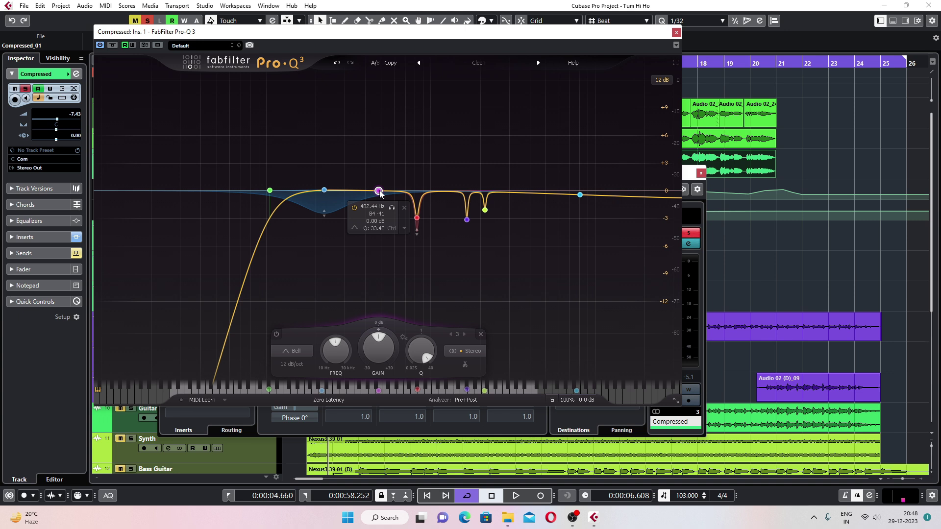
Make the 482 Hz band dynamic with a downward range just past -3 dB, and play the vocal with the band bypassed
{"action": "right_click", "coordinate": [379, 191]}
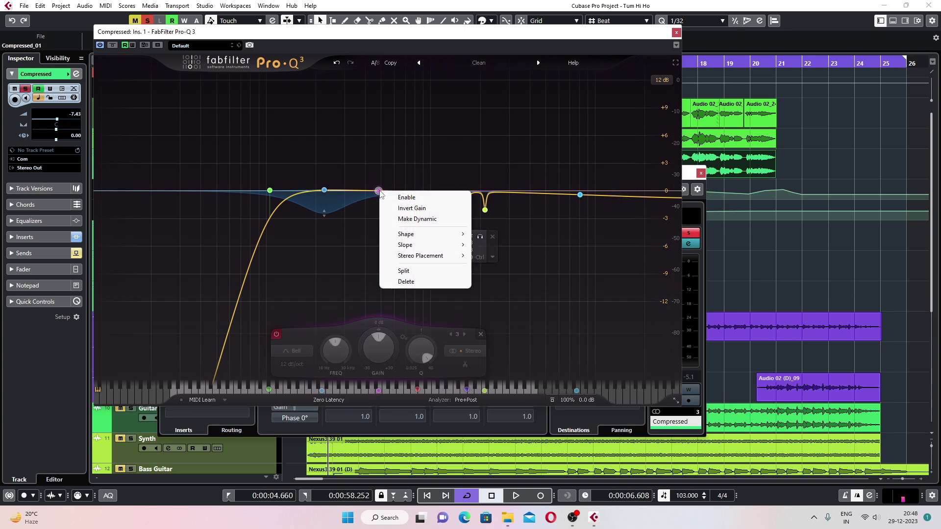
{"action": "left_click", "coordinate": [404, 220]}
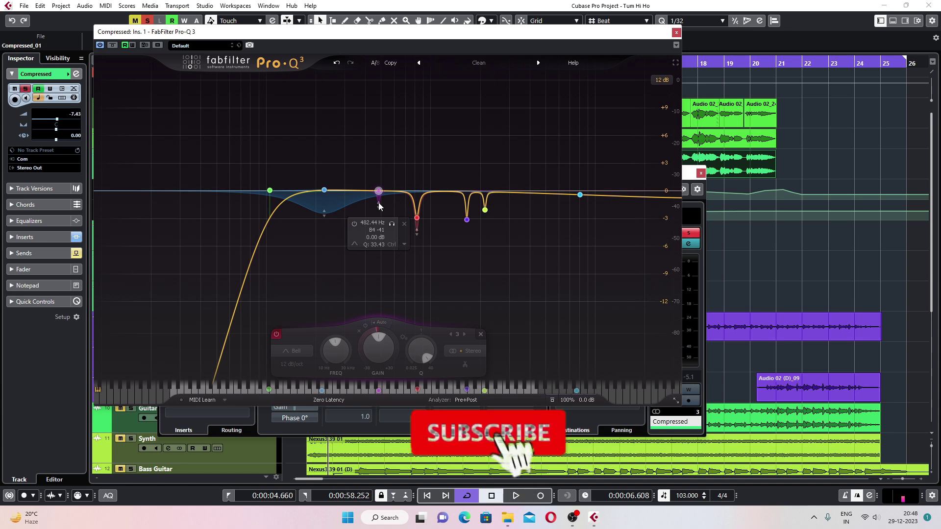
{"action": "left_click_drag", "start_coordinate": [378, 204], "coordinate": [379, 226]}
{"action": "key", "text": "space"}
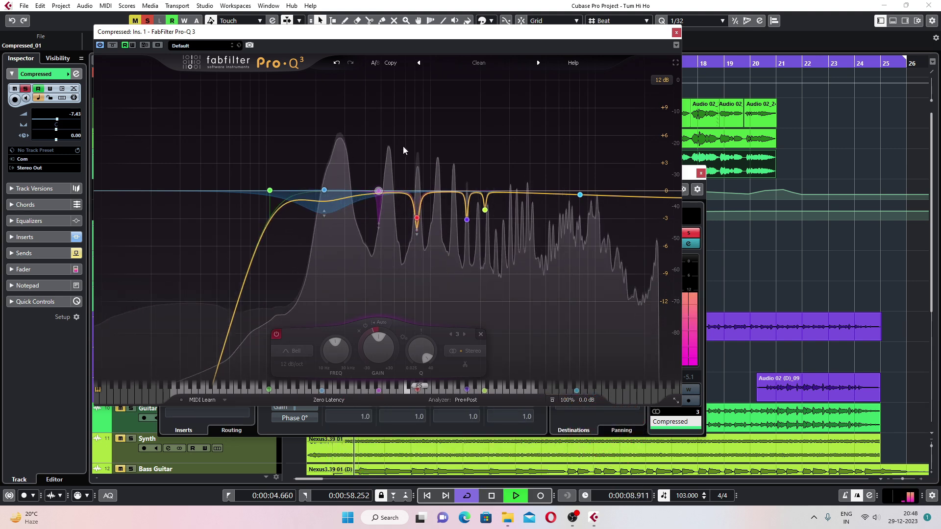
{"action": "key", "text": "space"}
Enable the 482 Hz band and play the soloed vocal to hear its dynamic cut
{"action": "right_click", "coordinate": [377, 194]}
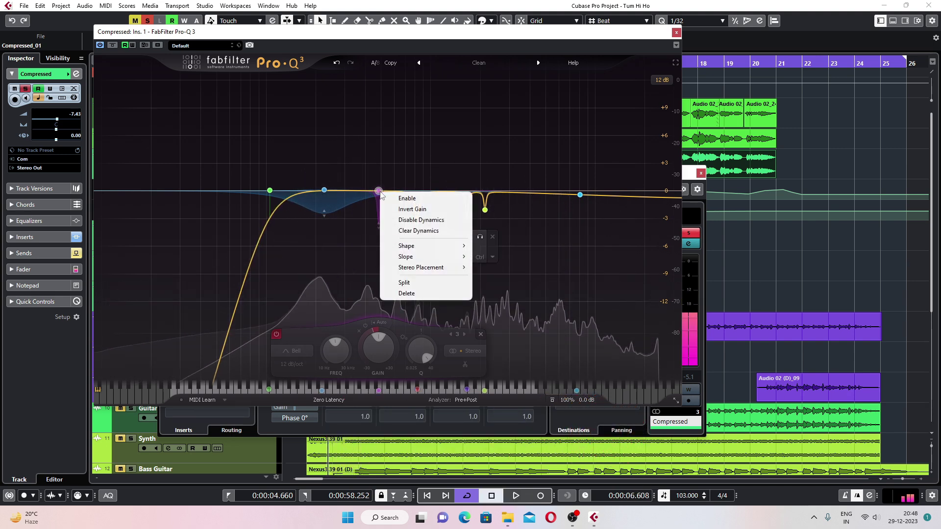
{"action": "left_click", "coordinate": [405, 219]}
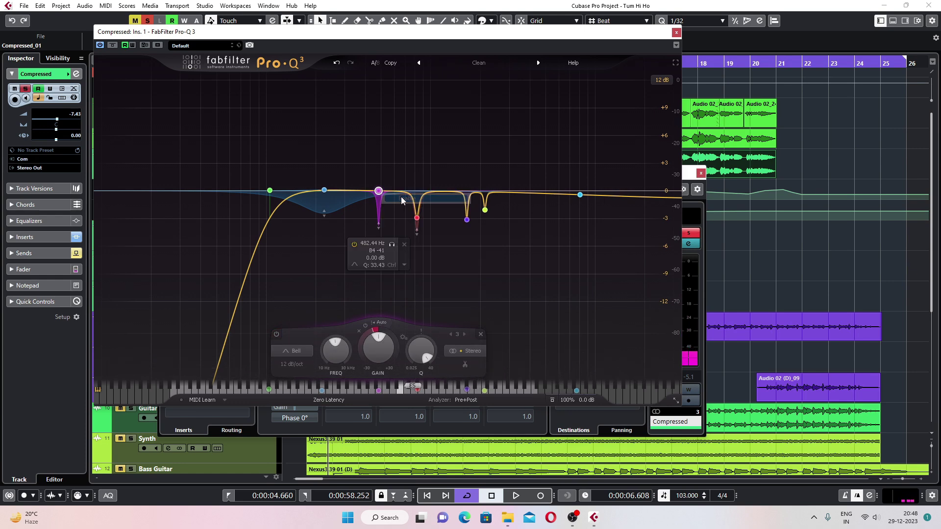
{"action": "key", "text": "space"}
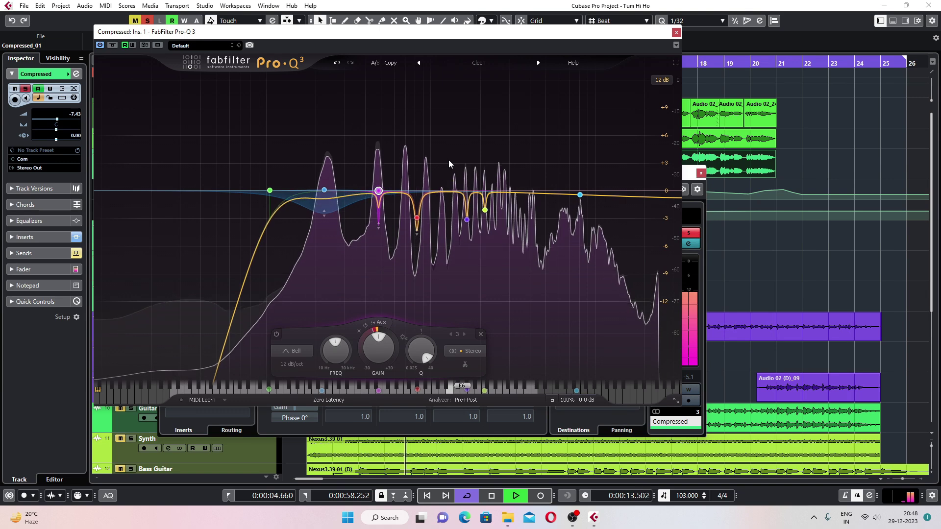
{"action": "key", "text": "space"}
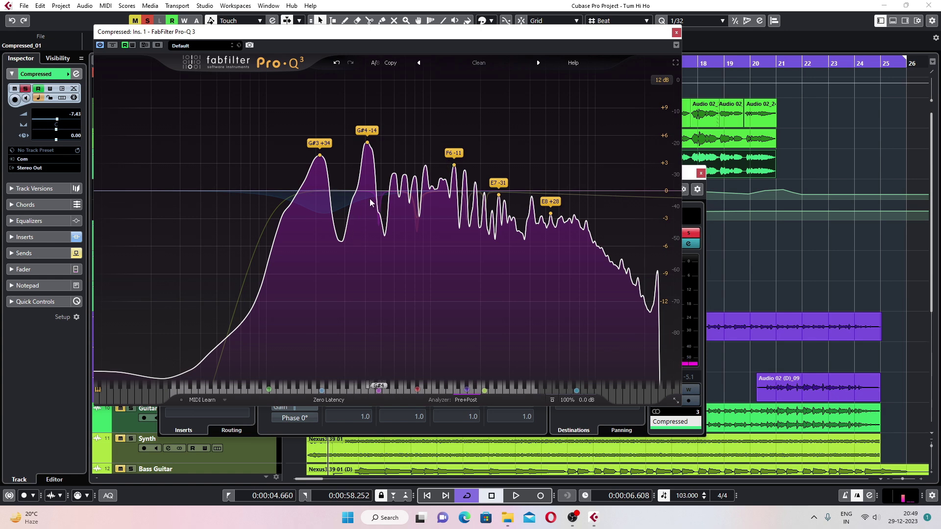
Replay the same vocal phrase to examine how the 482 Hz band's dynamic cut responds to the resonance
{"action": "key", "text": "space"}
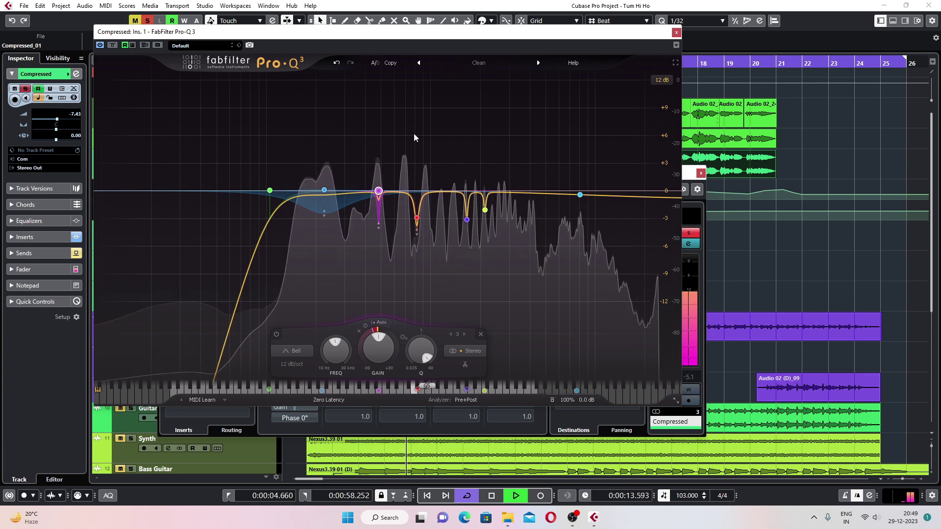
{"action": "key", "text": "space"}
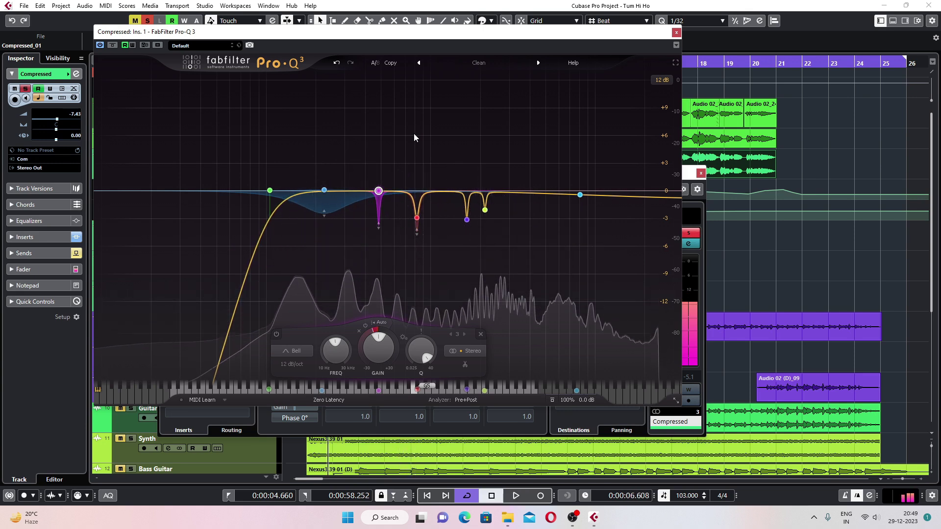
{"action": "mouse_move", "coordinate": [376, 203]}
{"action": "key", "text": "space"}
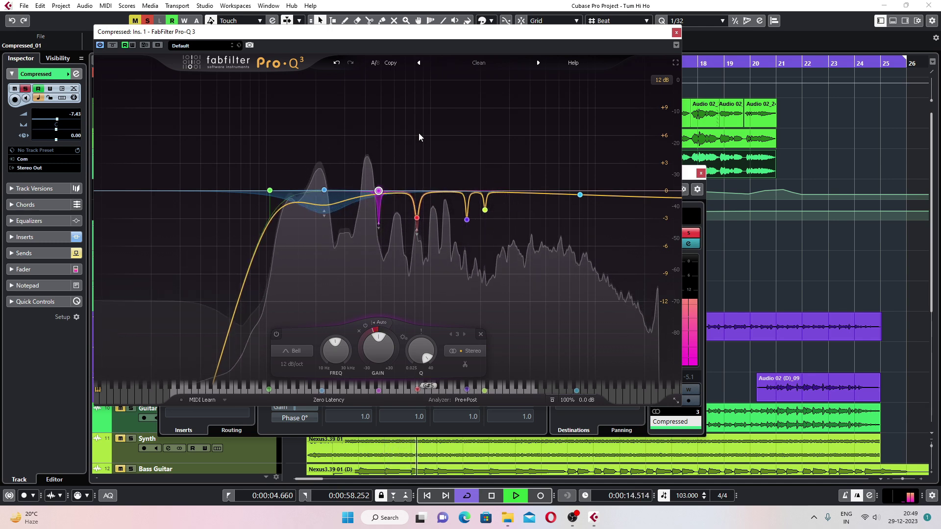
{"action": "key", "text": "space"}
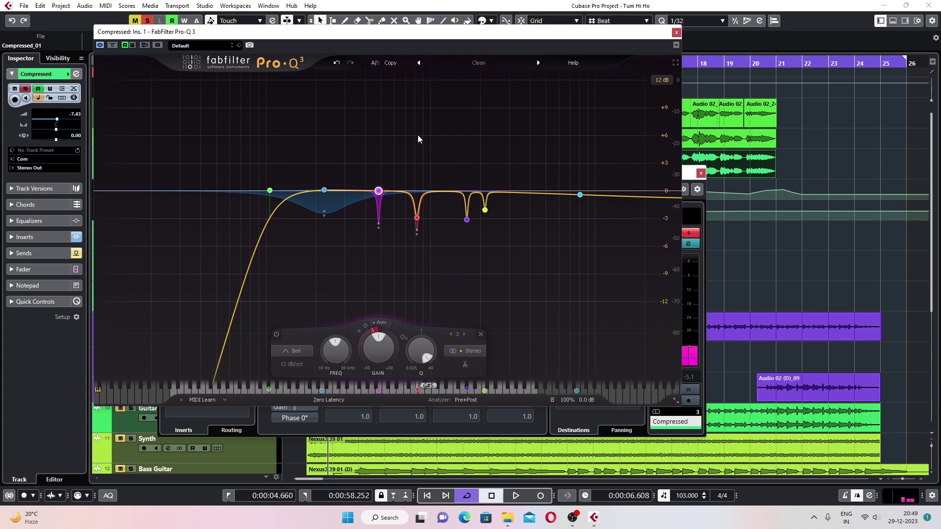
{"action": "mouse_move", "coordinate": [380, 134]}
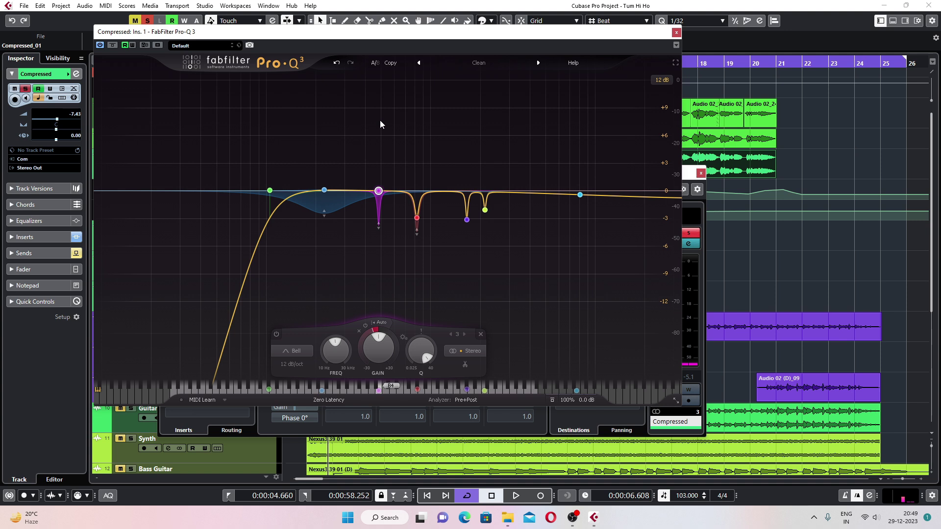
{"action": "mouse_move", "coordinate": [381, 199]}
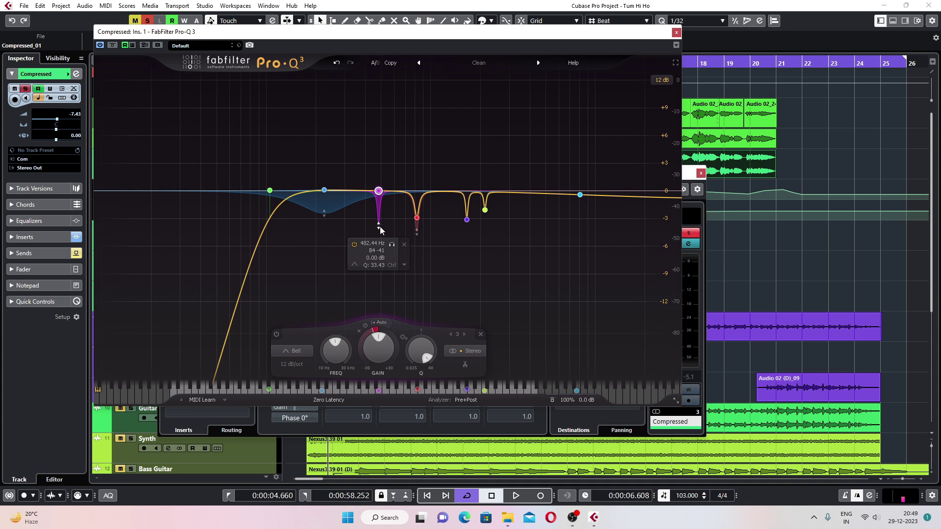
Set the 823.84 Hz band's gain to about -0.11 dB and clear its dynamics
{"action": "mouse_move", "coordinate": [417, 222]}
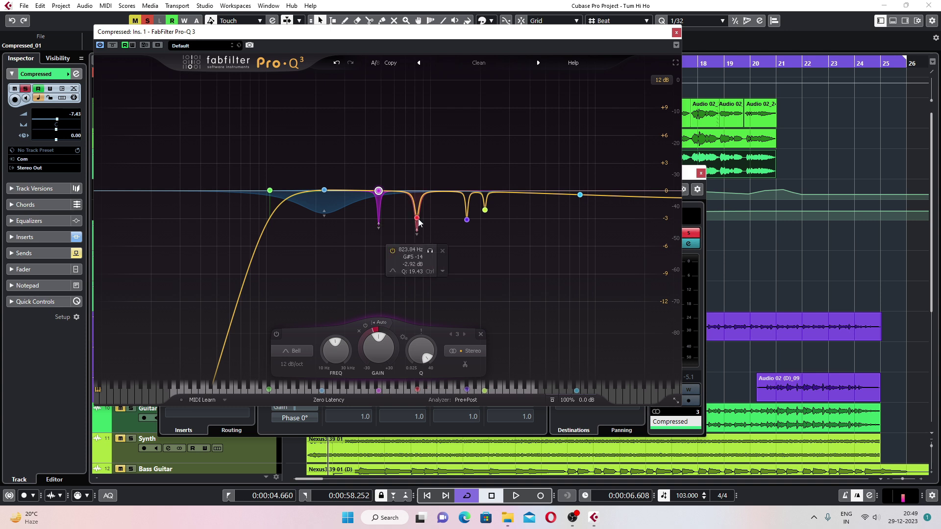
{"action": "left_click_drag", "start_coordinate": [418, 222], "coordinate": [420, 192]}
{"action": "right_click", "coordinate": [419, 195]}
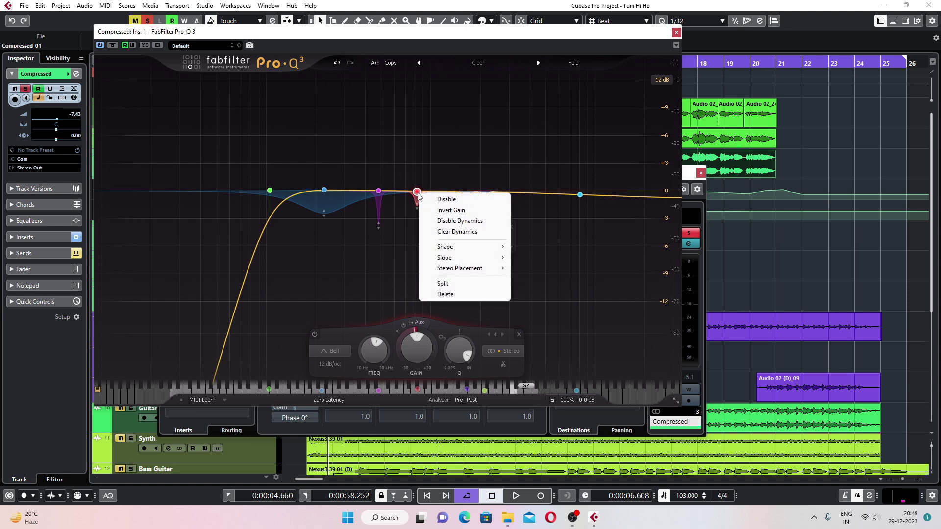
{"action": "left_click", "coordinate": [445, 236]}
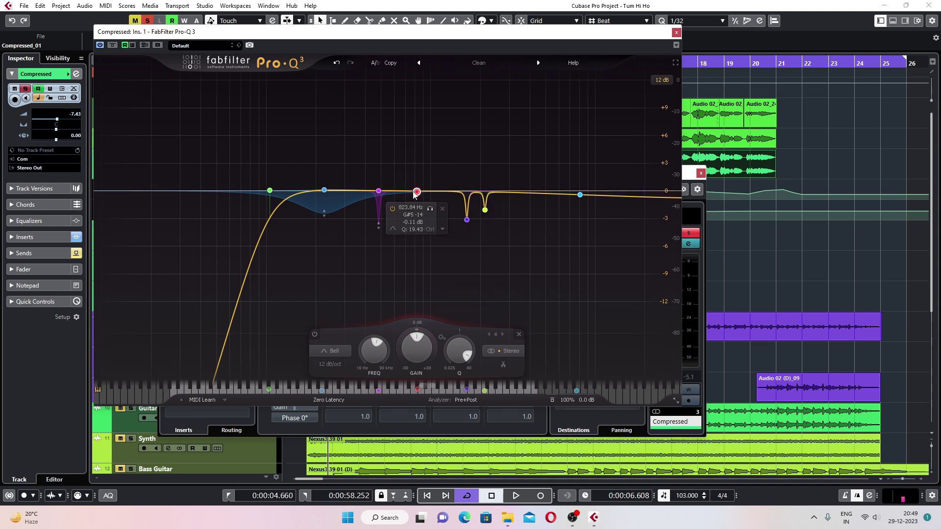
Boost the 823.84 Hz band to about +8.44 dB and audition its resonance with the band soloed
{"action": "left_click_drag", "start_coordinate": [416, 194], "coordinate": [422, 114]}
{"action": "left_click", "coordinate": [431, 130]}
{"action": "key", "text": "space"}
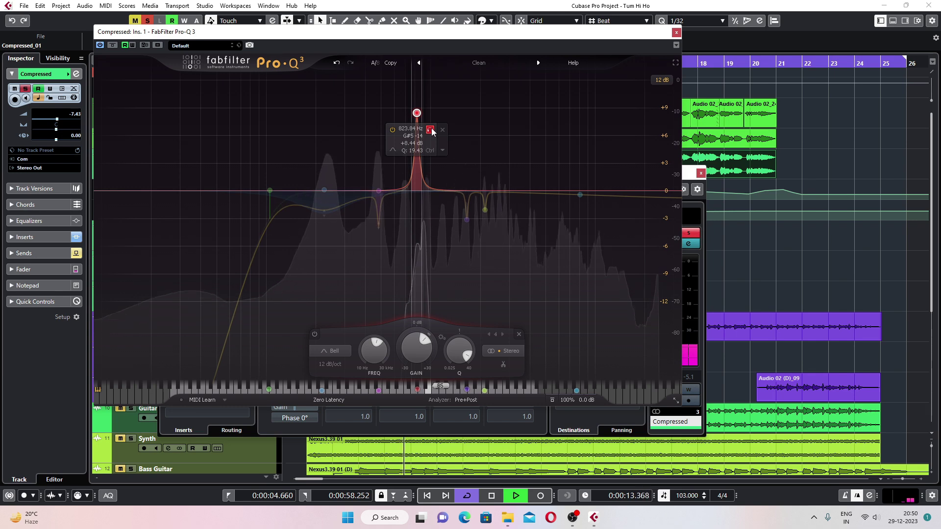
{"action": "key", "text": "space"}
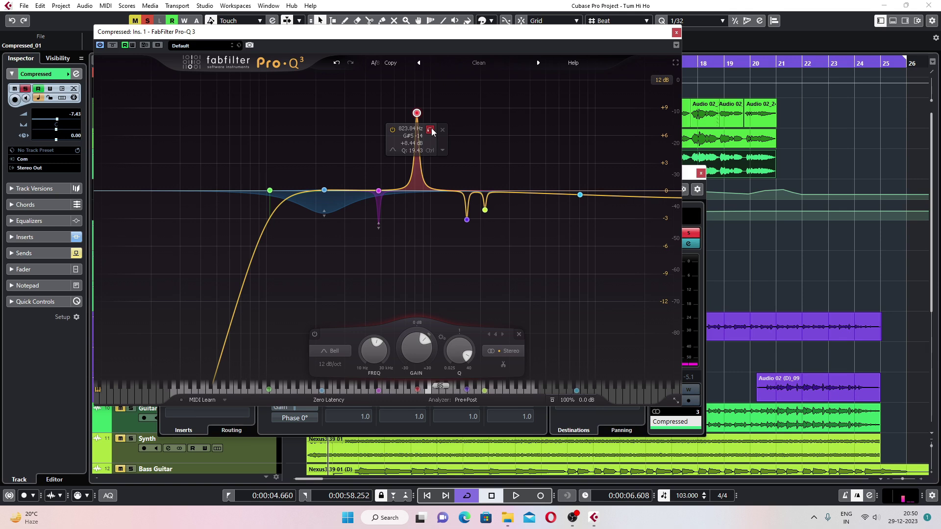
Set the 823.84 Hz band's gain to about +0.21 dB and make it dynamic with a downward range of nearly -3 dB
{"action": "left_click_drag", "start_coordinate": [416, 113], "coordinate": [418, 193]}
{"action": "right_click", "coordinate": [418, 193]}
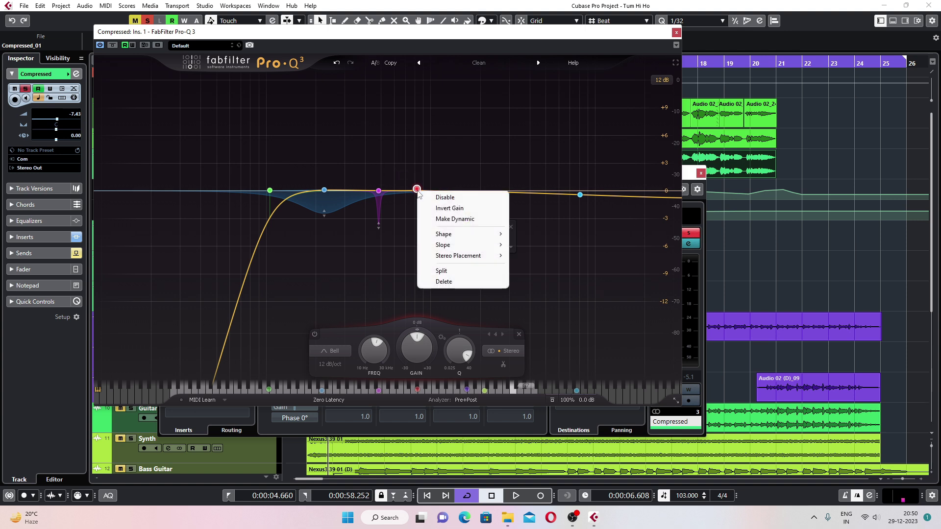
{"action": "left_click", "coordinate": [440, 216]}
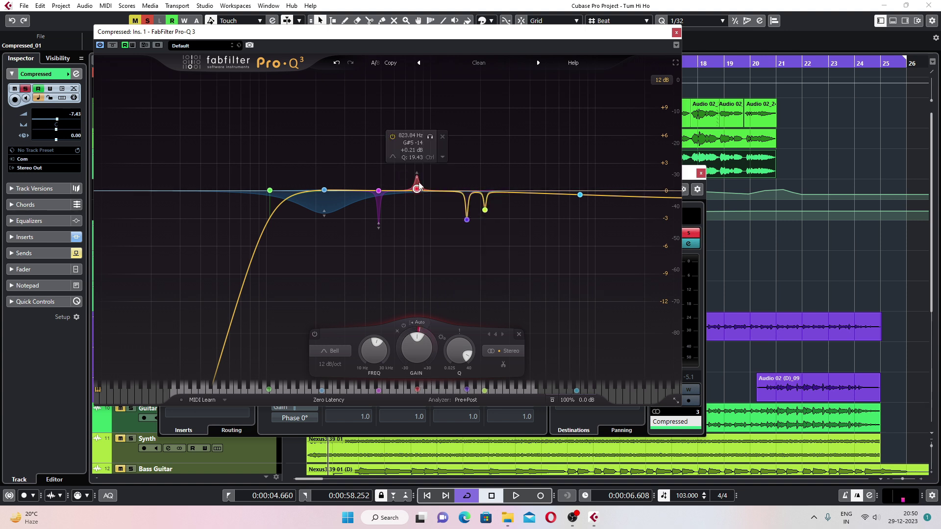
{"action": "left_click_drag", "start_coordinate": [417, 178], "coordinate": [417, 218]}
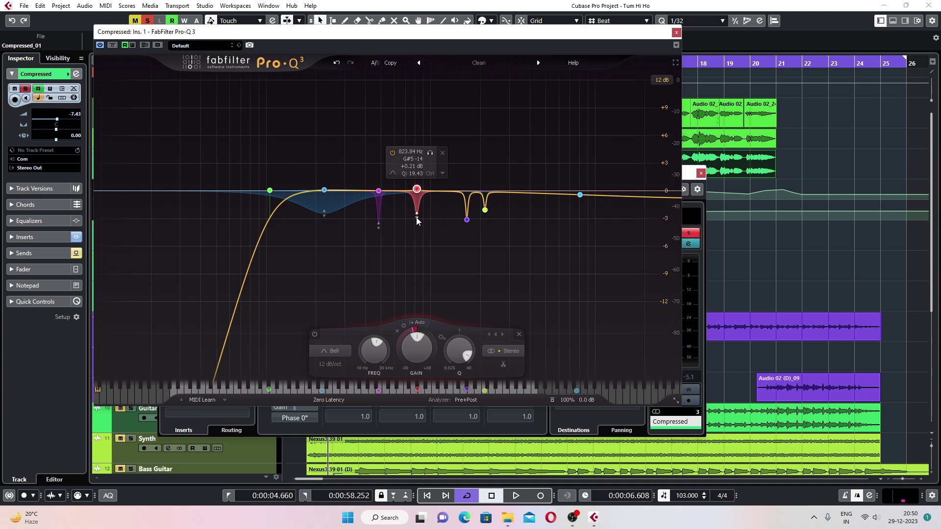
{"action": "left_click", "coordinate": [443, 174]}
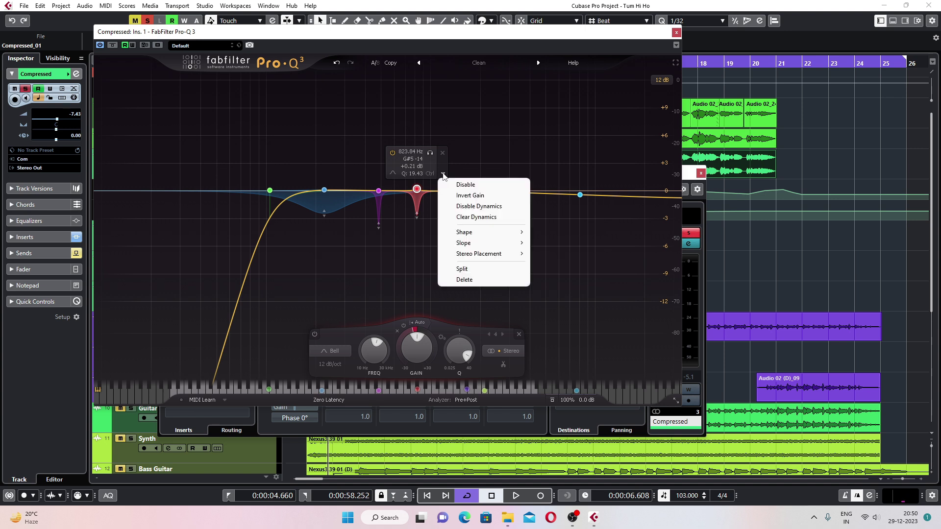
{"action": "left_click", "coordinate": [430, 215]}
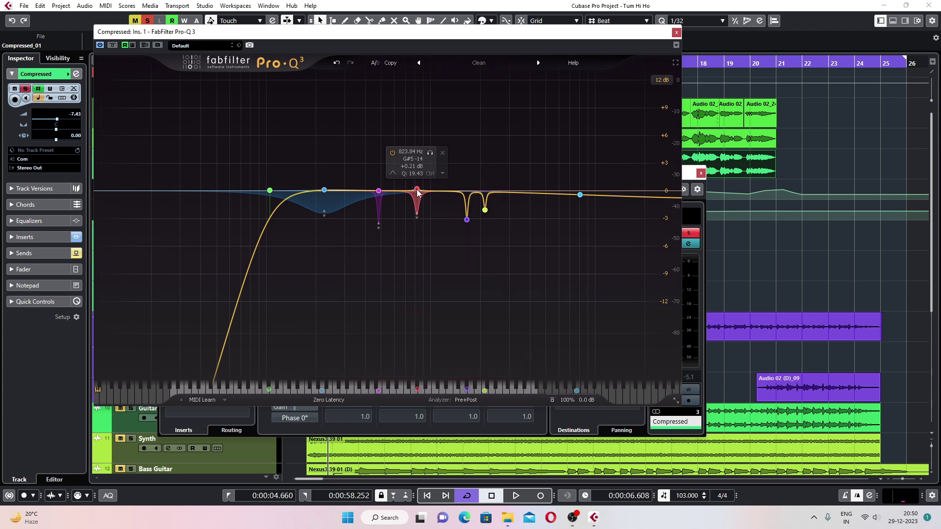
Switch the 823.84 Hz band from automatic threshold to about -26.7 dB while playing the vocal
{"action": "left_click", "coordinate": [416, 190]}
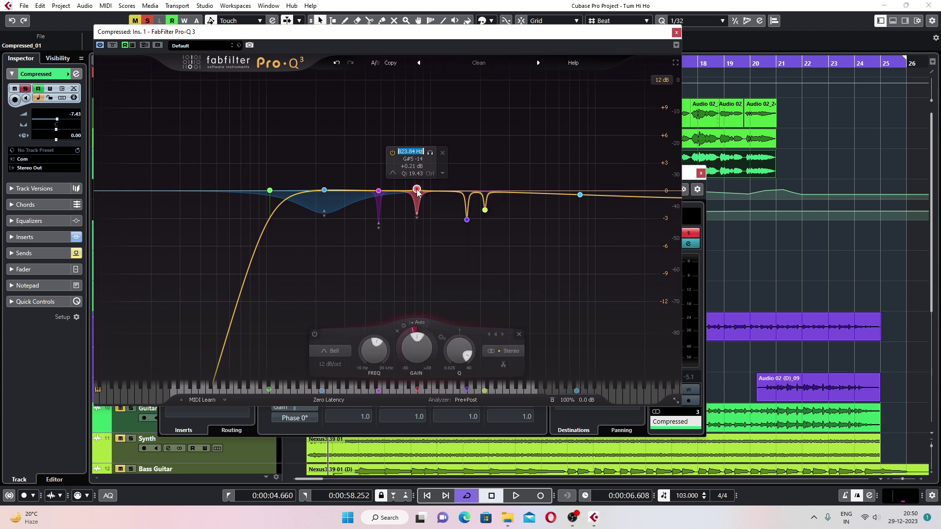
{"action": "left_click", "coordinate": [419, 322]}
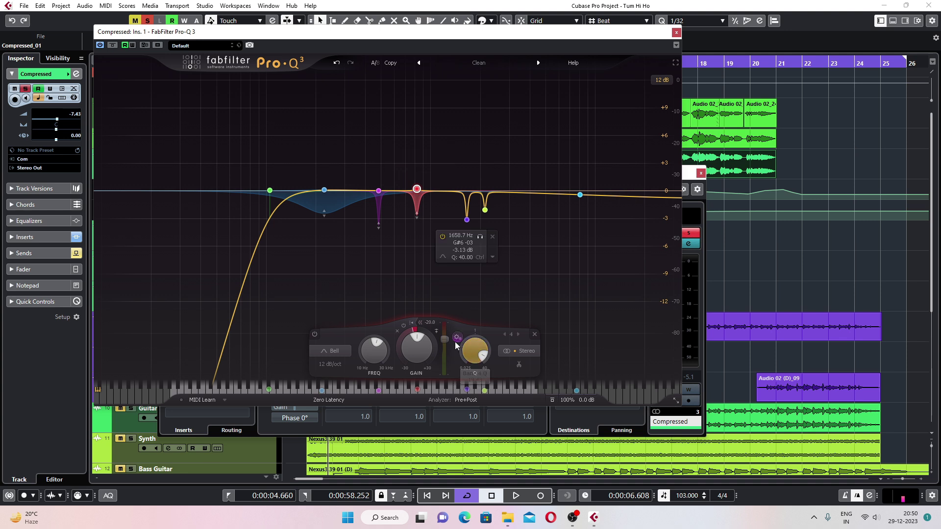
{"action": "mouse_move", "coordinate": [446, 340]}
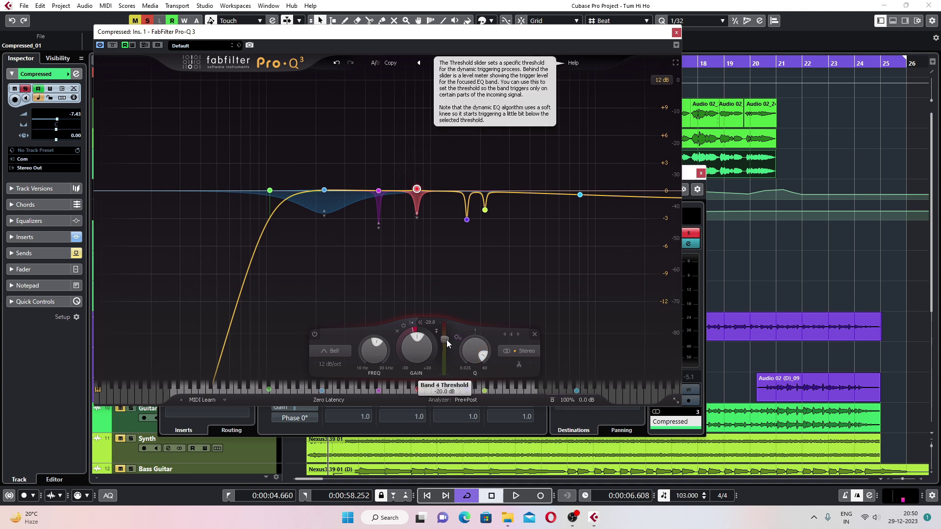
{"action": "key", "text": "space"}
{"action": "left_click_drag", "start_coordinate": [447, 341], "coordinate": [446, 346]}
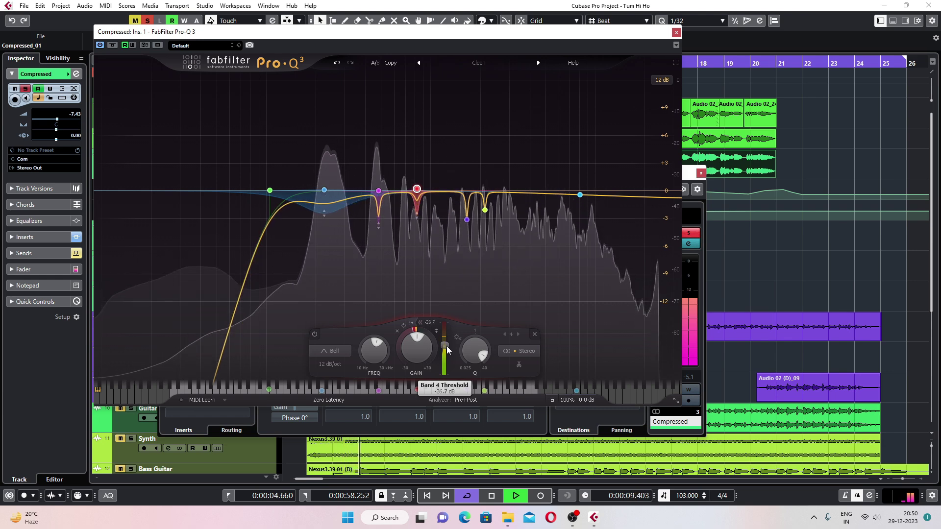
{"action": "key", "text": "space"}
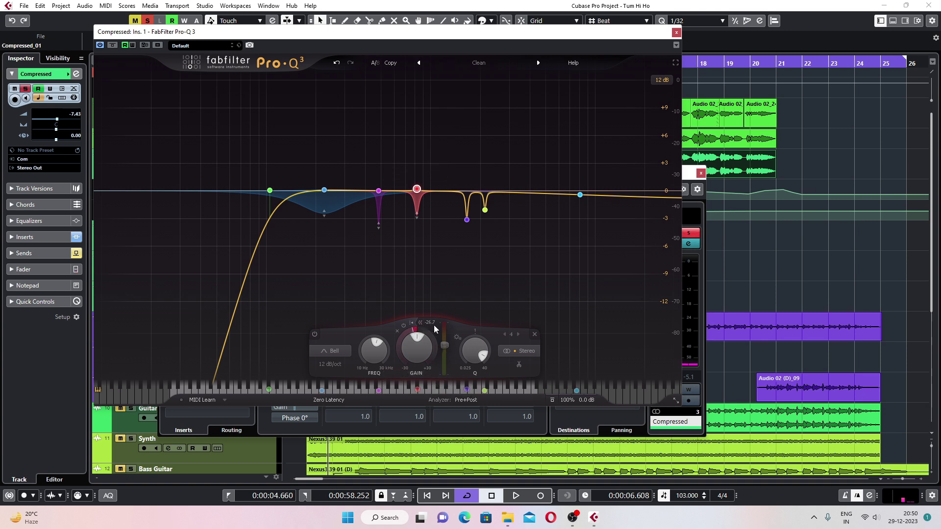
Lower the 823.84 Hz band's threshold to about -31.1 dB while the vocal plays
{"action": "key", "text": "space"}
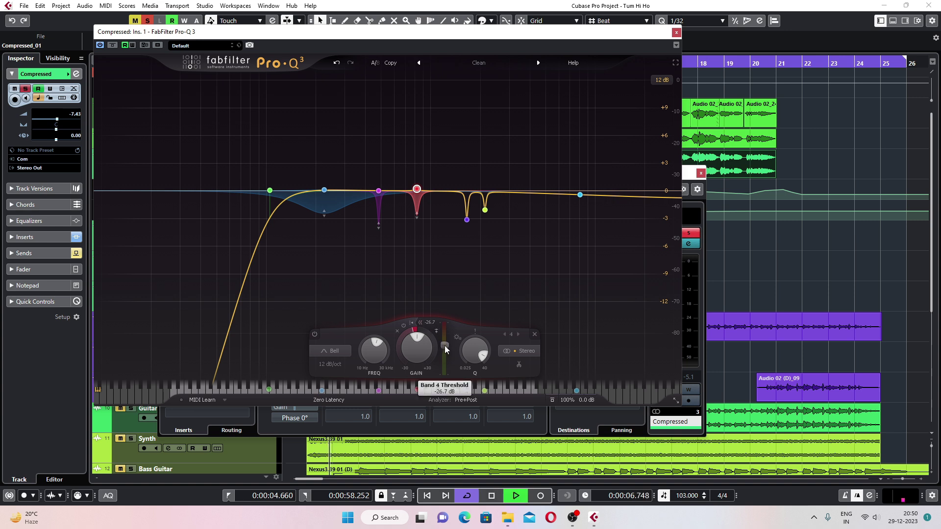
{"action": "left_click_drag", "start_coordinate": [445, 345], "coordinate": [445, 349]}
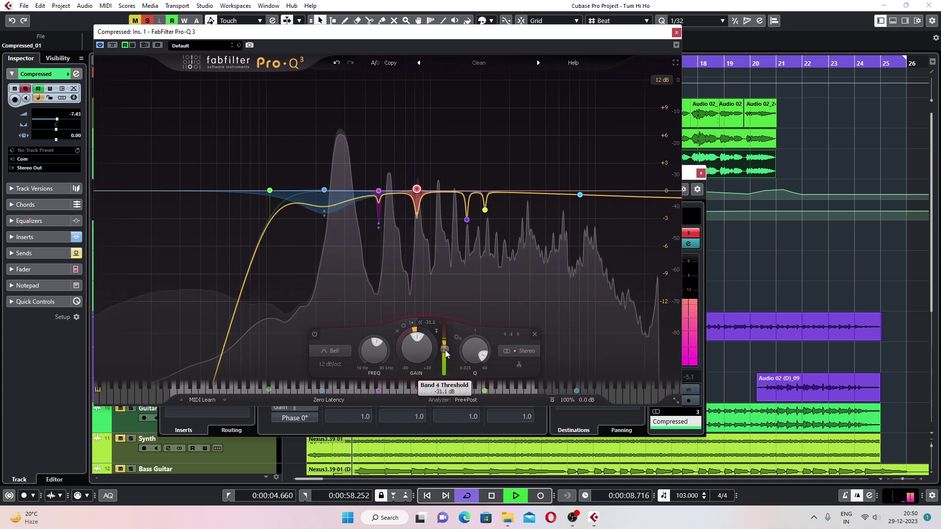
{"action": "key", "text": "space"}
{"action": "mouse_move", "coordinate": [416, 197]}
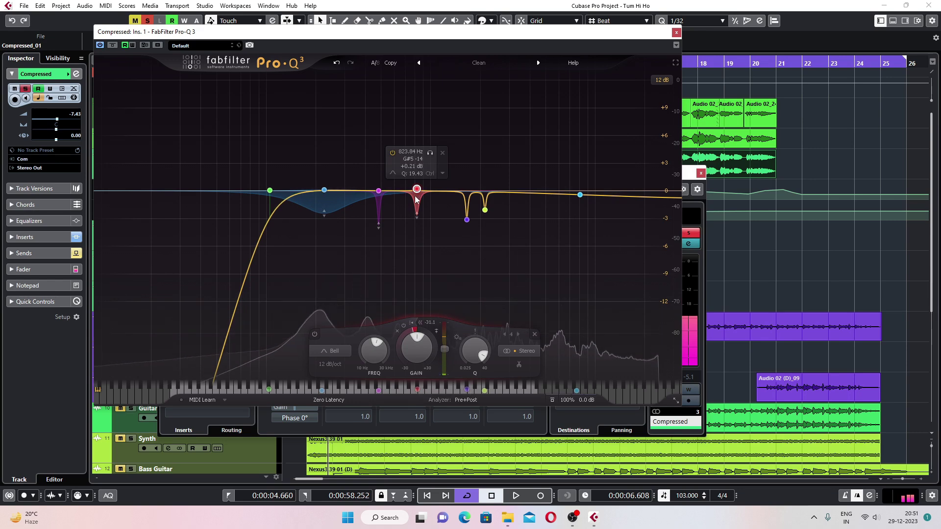
Deepen the 823.84 Hz band's dynamic range to about -4.5 dB and set its threshold to about -24.4 dB while playing the vocal
{"action": "left_click_drag", "start_coordinate": [416, 218], "coordinate": [417, 233]}
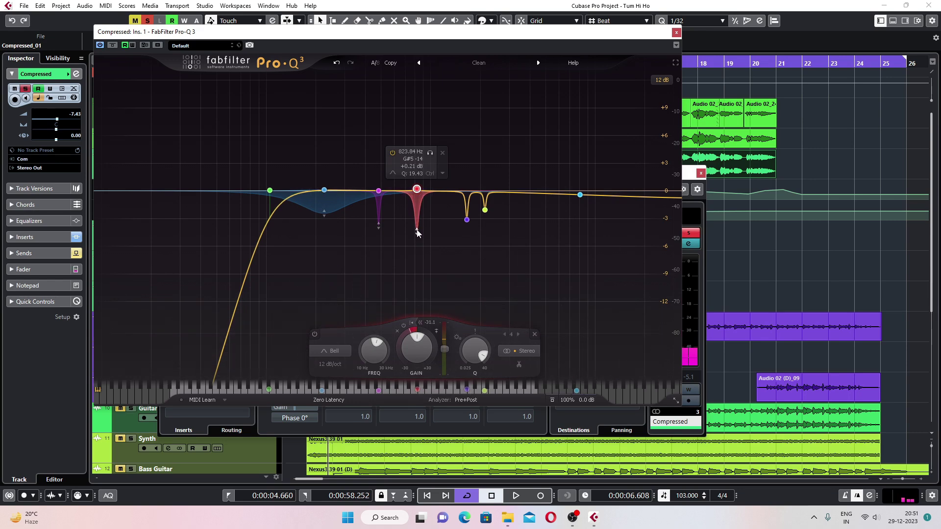
{"action": "key", "text": "space"}
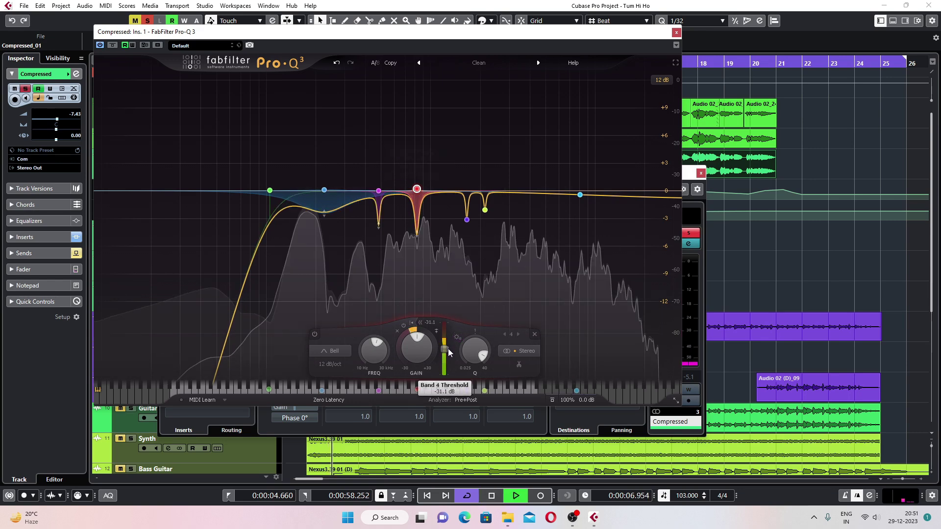
{"action": "left_click_drag", "start_coordinate": [446, 348], "coordinate": [446, 342]}
{"action": "key", "text": "space"}
{"action": "key", "text": "space"}
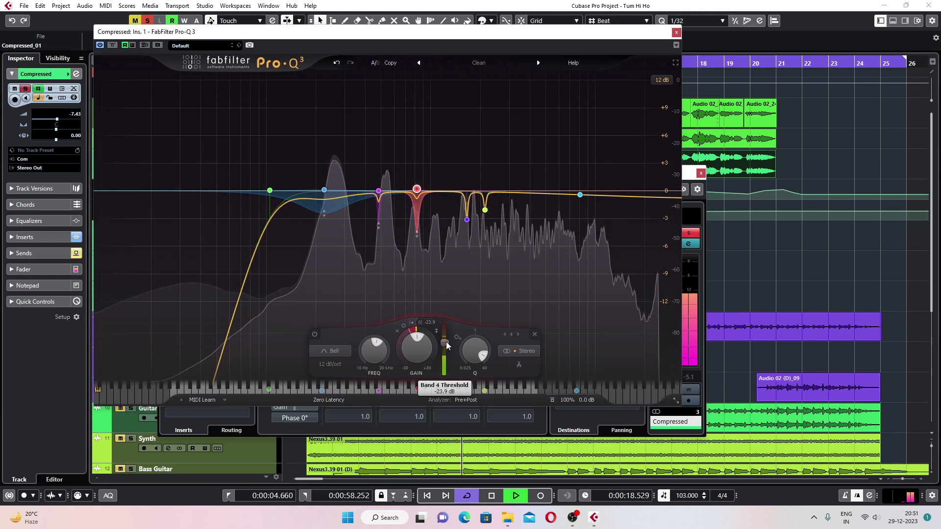
{"action": "key", "text": "space"}
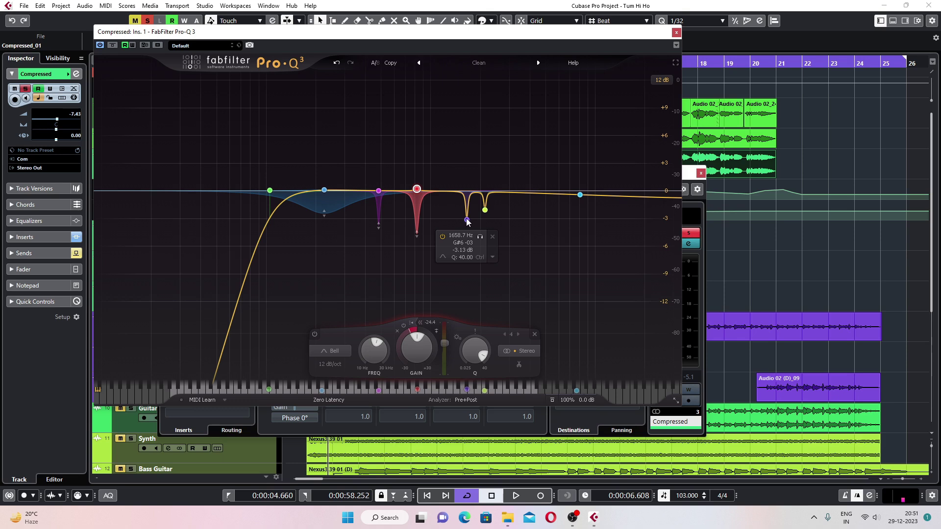
Boost the 1658.7 Hz band to about +8.50 dB and audition its resonance with the band soloed
{"action": "left_click_drag", "start_coordinate": [468, 224], "coordinate": [475, 112]}
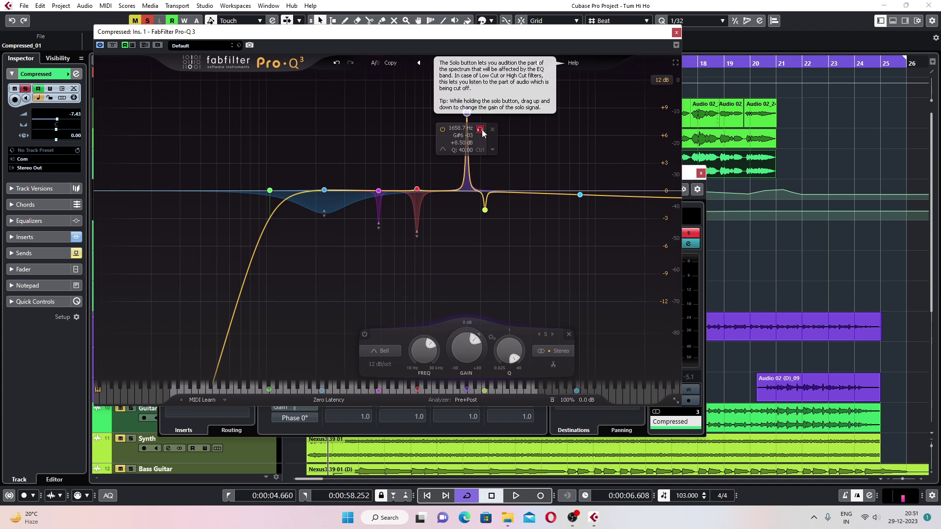
{"action": "left_click", "coordinate": [480, 129]}
{"action": "key", "text": "space"}
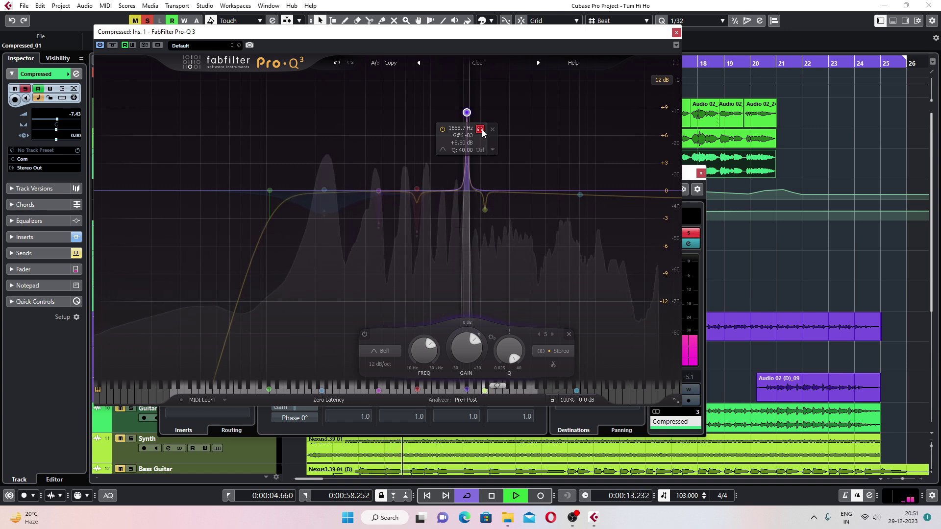
{"action": "key", "text": "space"}
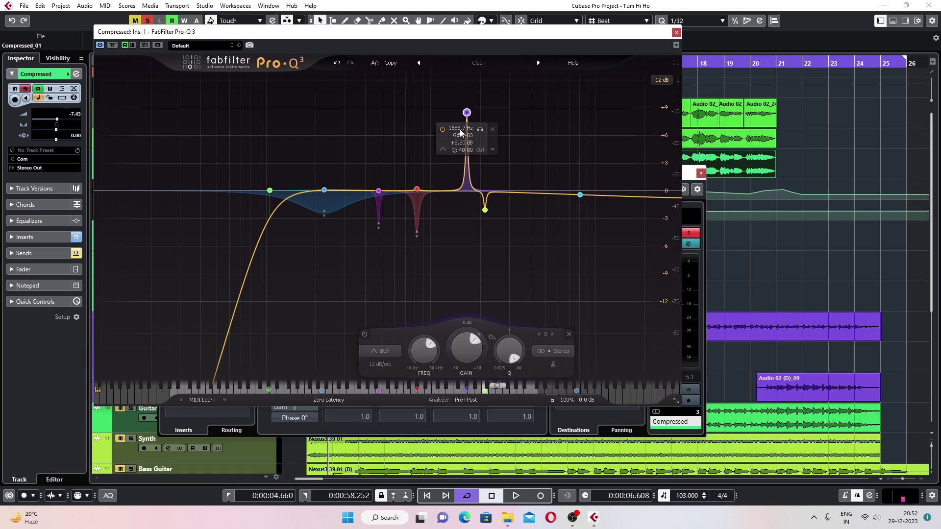
Set the 1658.7 Hz band's gain to about -3.13 dB and play the vocal with the band soloed and unsoloed
{"action": "left_click_drag", "start_coordinate": [466, 118], "coordinate": [467, 158]}
{"action": "left_click_drag", "start_coordinate": [467, 196], "coordinate": [468, 225]}
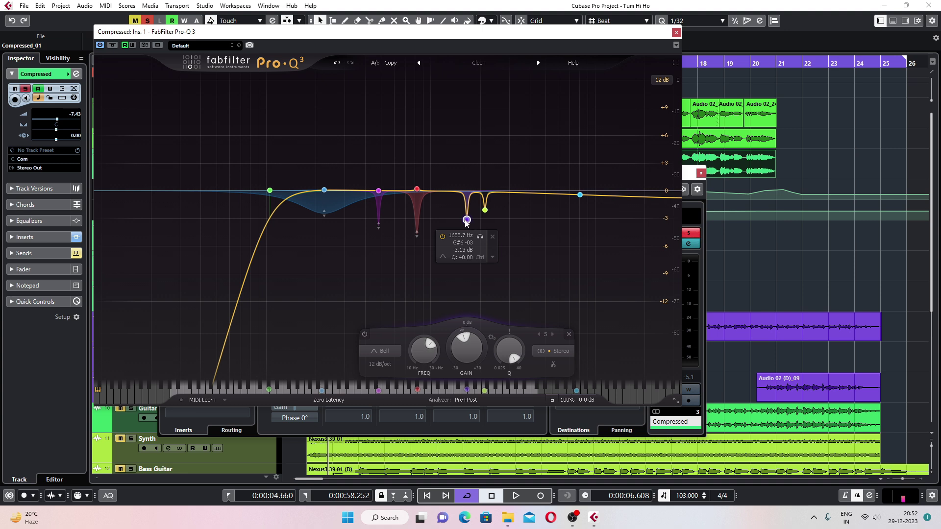
{"action": "left_click", "coordinate": [480, 236]}
{"action": "key", "text": "space"}
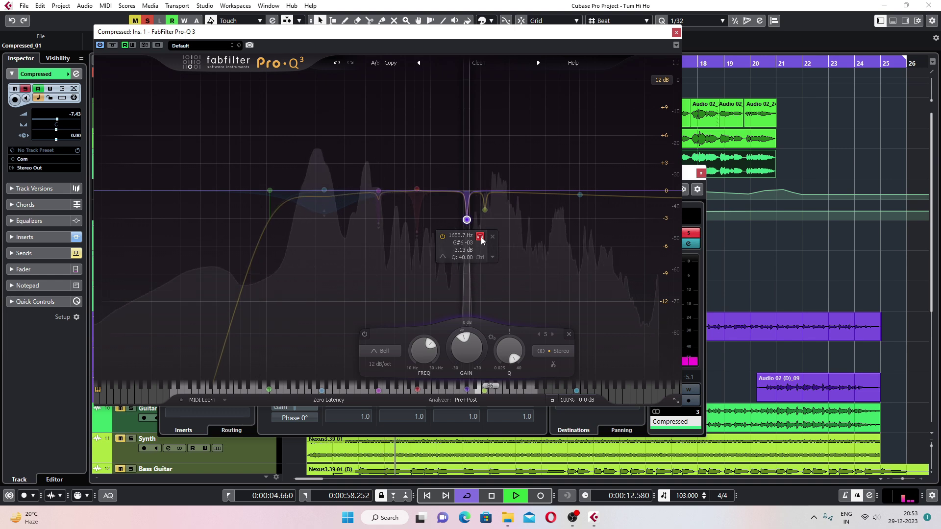
{"action": "left_click", "coordinate": [481, 238]}
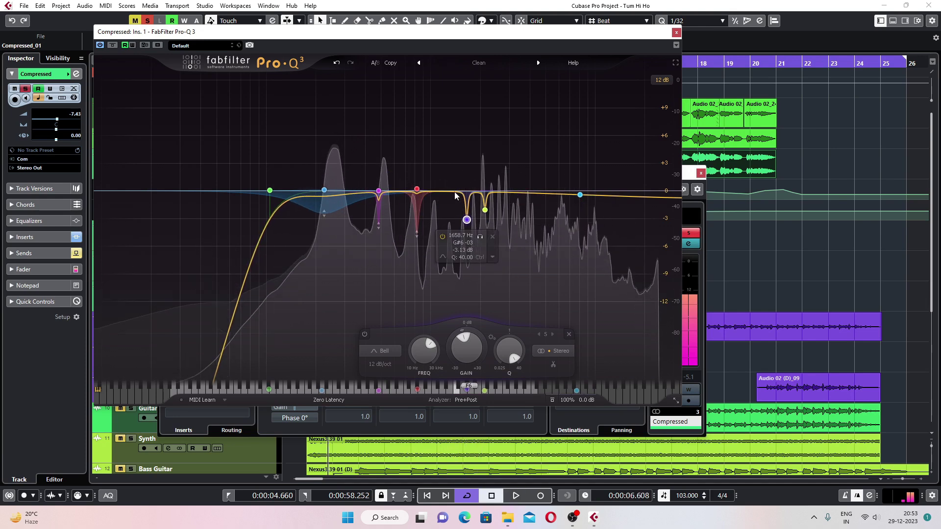
{"action": "key", "text": "space"}
Boost the 2138 Hz band to about +8.28 dB and audition its resonance with the band soloed
{"action": "left_click", "coordinate": [484, 208]}
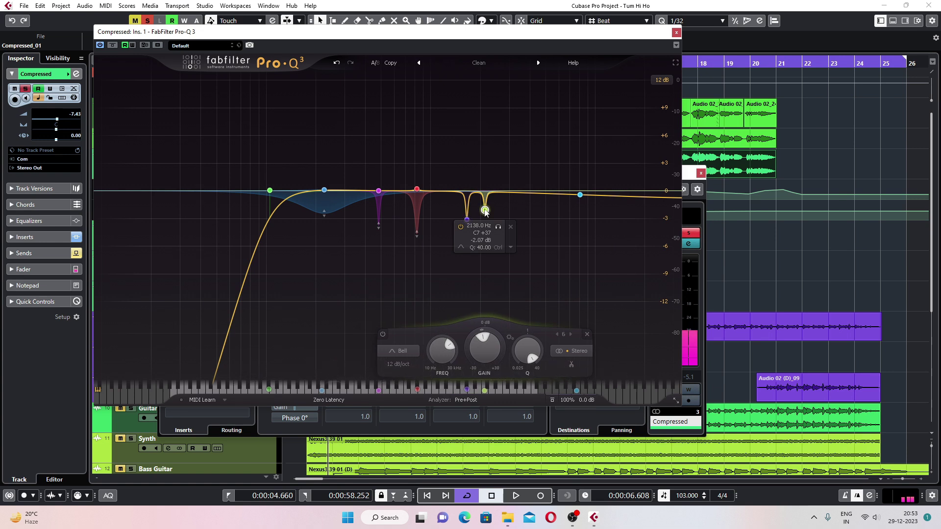
{"action": "left_click_drag", "start_coordinate": [484, 206], "coordinate": [485, 115]}
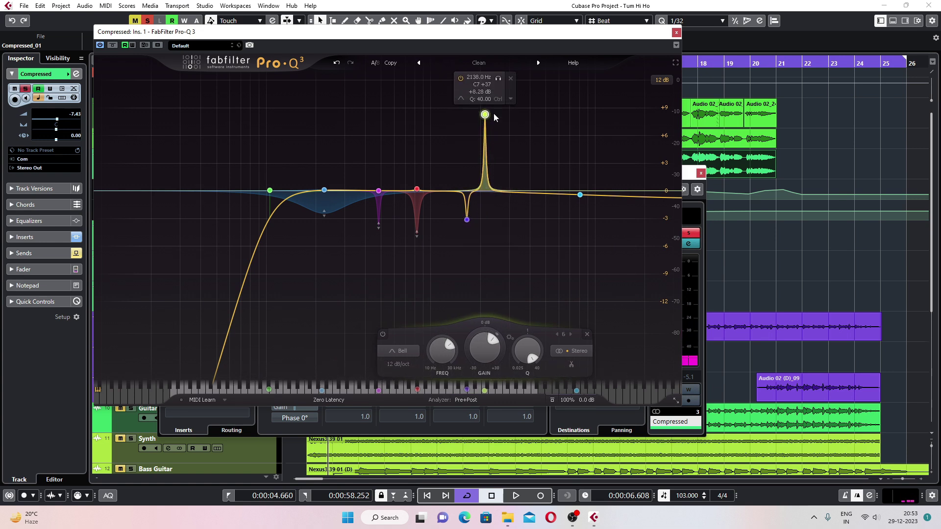
{"action": "left_click", "coordinate": [500, 80]}
{"action": "key", "text": "space"}
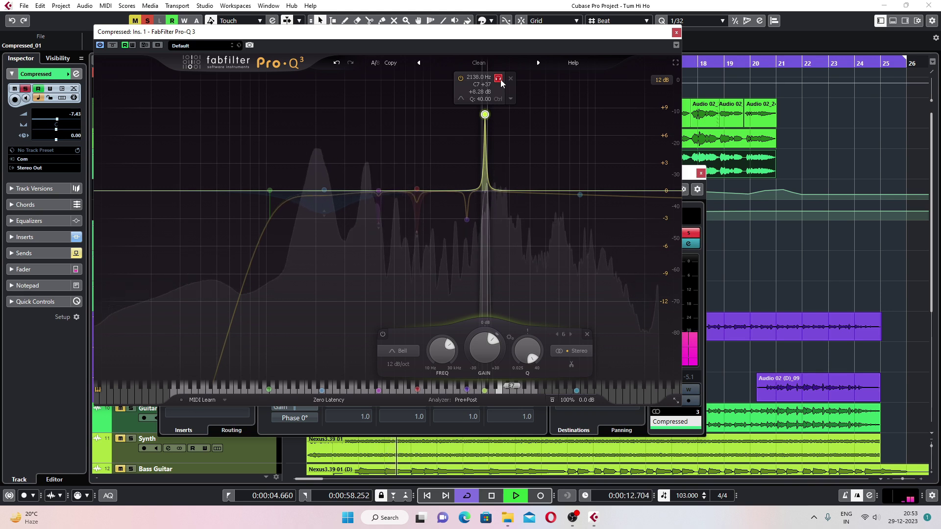
{"action": "key", "text": "space"}
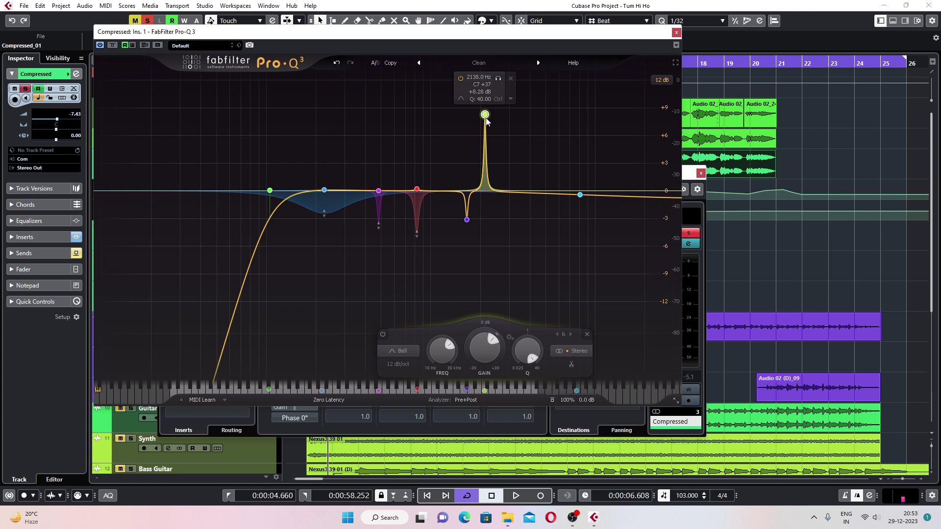
Cut the 2138 Hz band to about -2.60 dB and play the vocal through the EQ
{"action": "left_click_drag", "start_coordinate": [486, 117], "coordinate": [487, 221]}
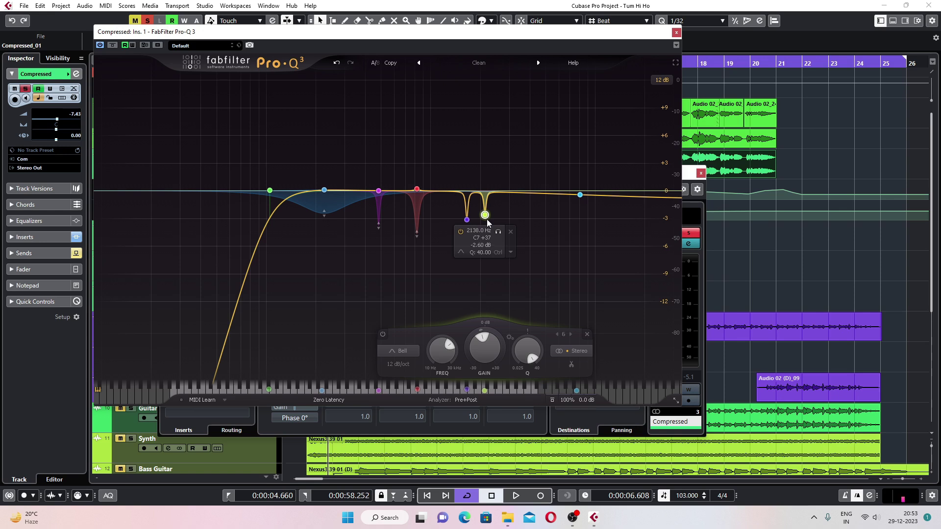
{"action": "key", "text": "space"}
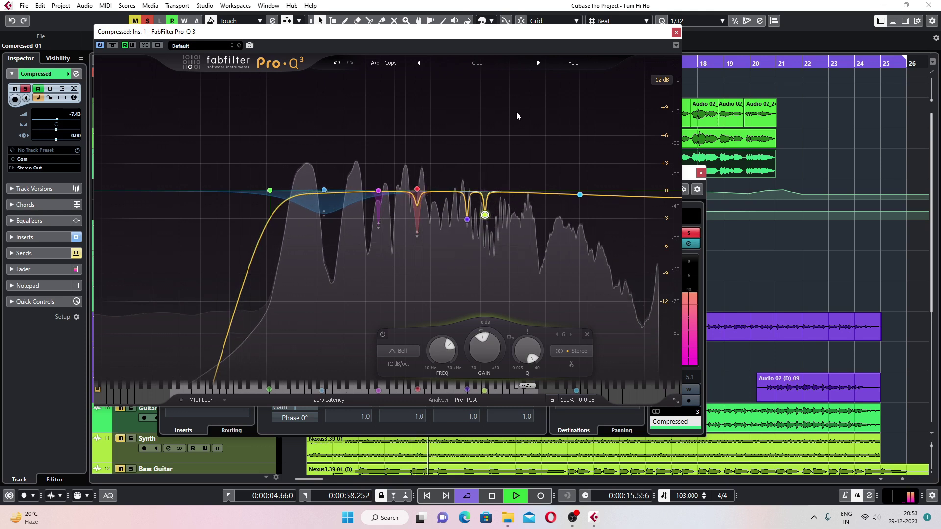
{"action": "key", "text": "space"}
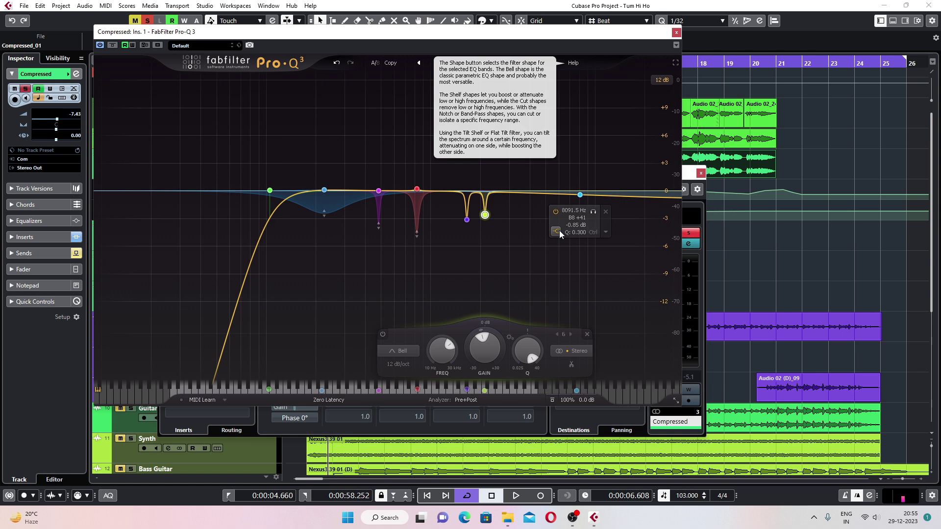
Disable the 8091.5 Hz high shelf band and play the vocal without it
{"action": "left_click", "coordinate": [580, 195]}
{"action": "right_click", "coordinate": [580, 195]}
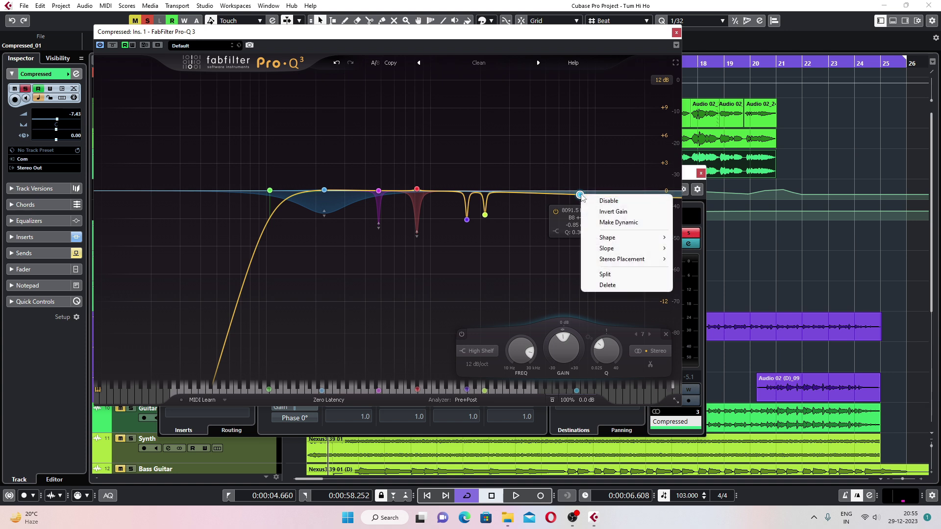
{"action": "left_click", "coordinate": [606, 200]}
{"action": "key", "text": "space"}
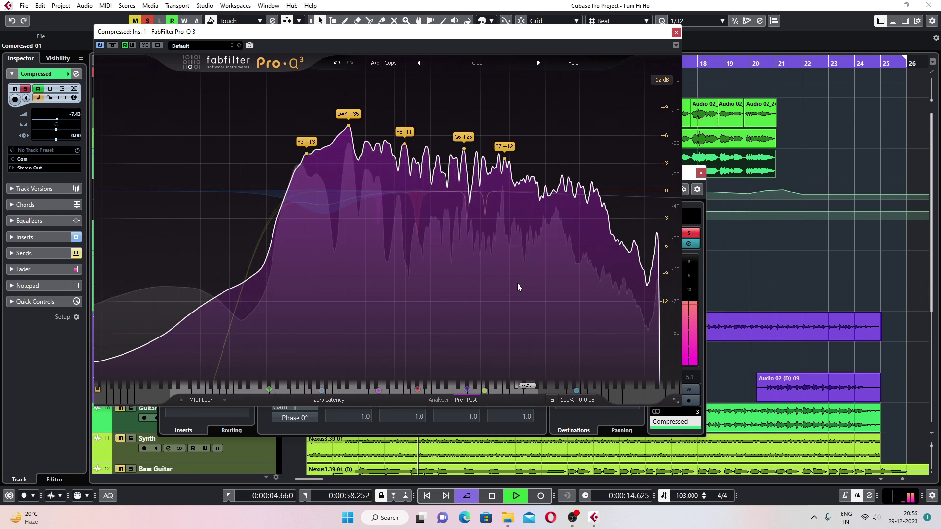
{"action": "key", "text": "space"}
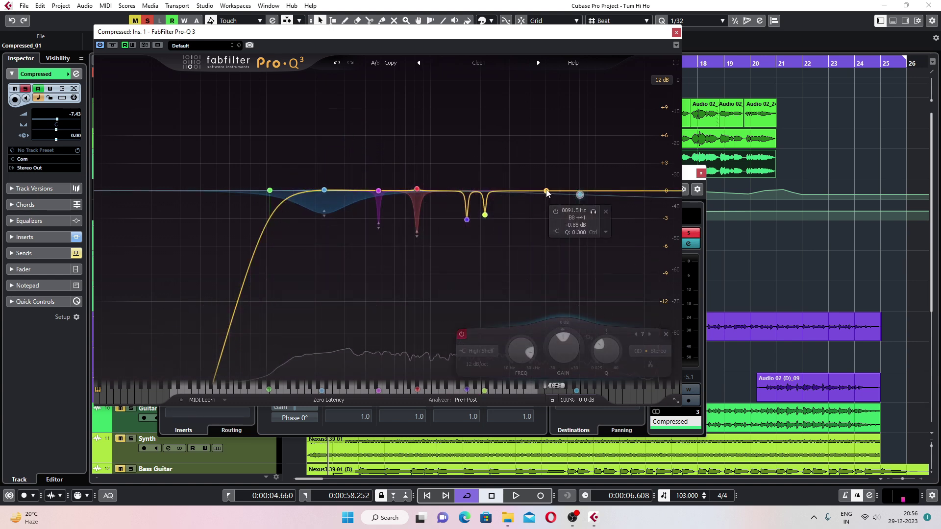
Re-enable the 8091.5 Hz high shelf band and audition it soloed during playback
{"action": "right_click", "coordinate": [579, 194]}
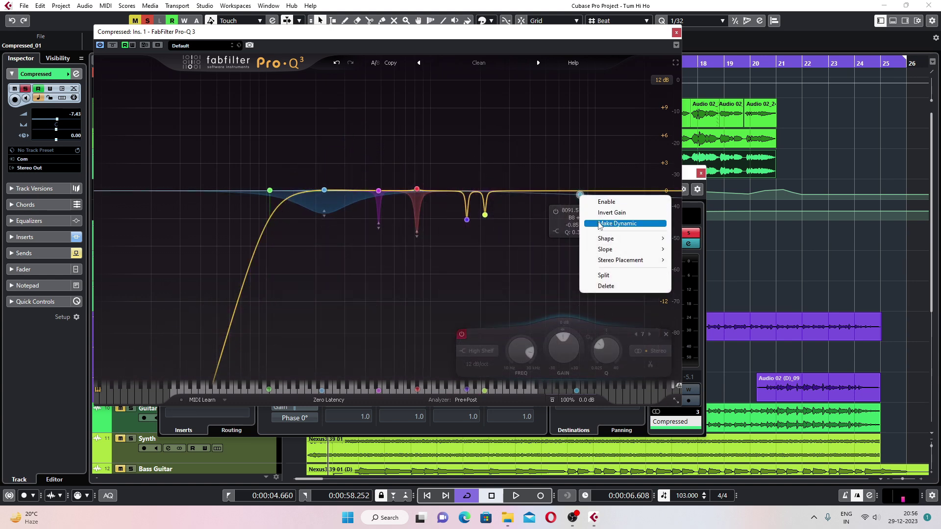
{"action": "left_click", "coordinate": [601, 202]}
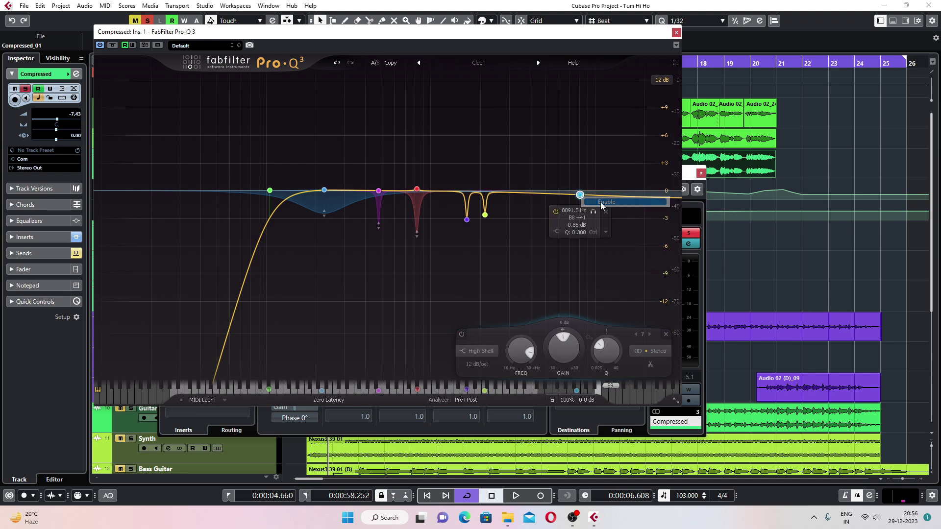
{"action": "key", "text": "space"}
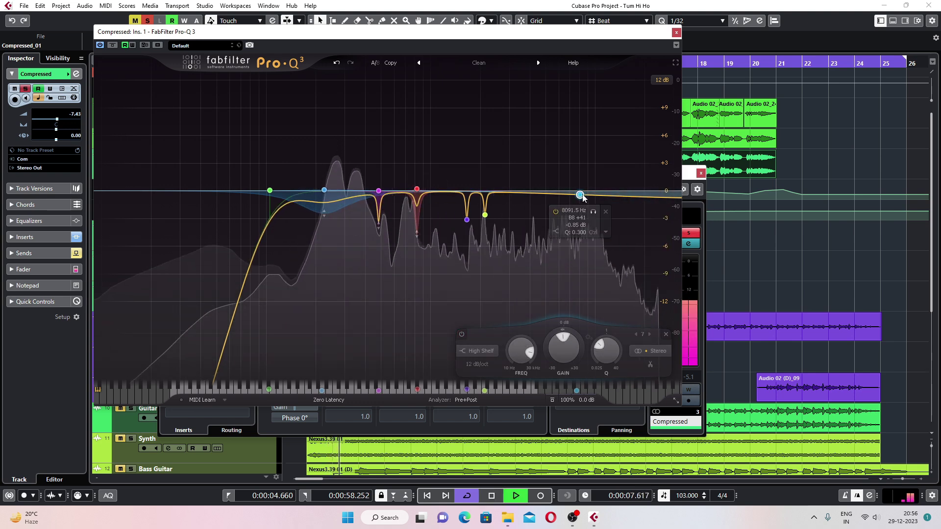
{"action": "left_click", "coordinate": [593, 212]}
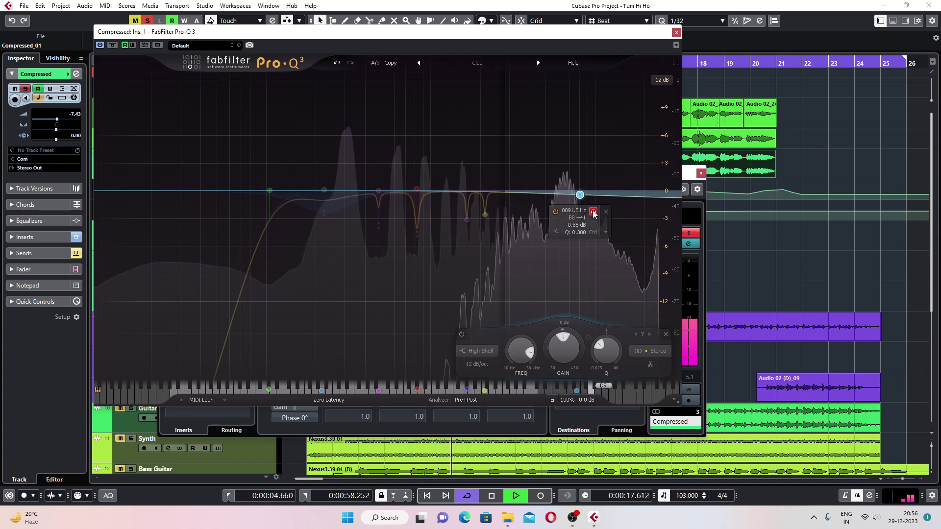
{"action": "key", "text": "space"}
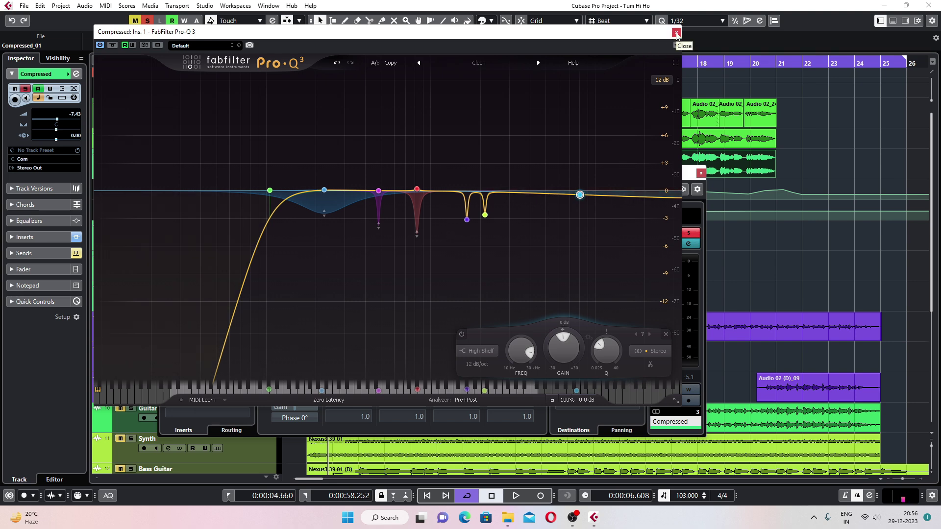
Close Pro-Q 3, activate the Frequency insert on the Compressed channel and open its editor clear of the channel fader
{"action": "left_click", "coordinate": [676, 34]}
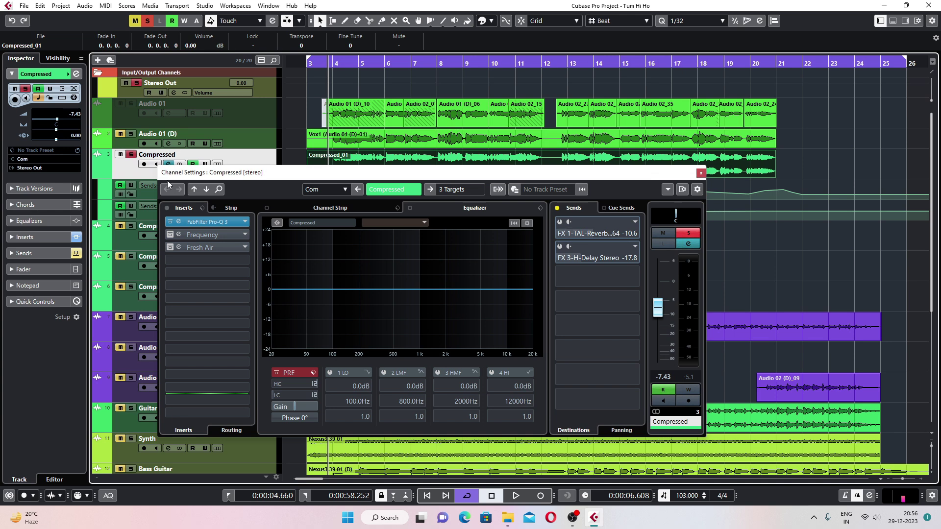
{"action": "left_click", "coordinate": [171, 236]}
{"action": "left_click", "coordinate": [179, 235]}
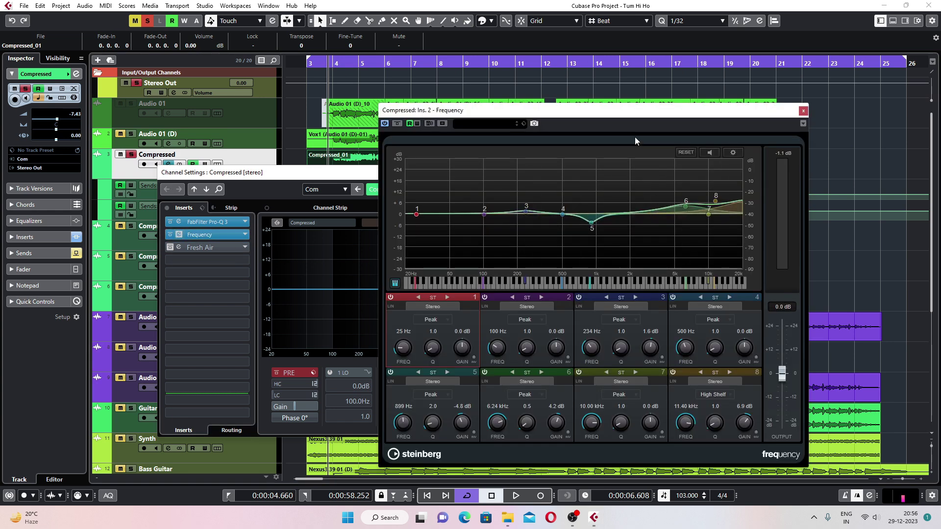
{"action": "left_click_drag", "start_coordinate": [627, 114], "coordinate": [443, 106]}
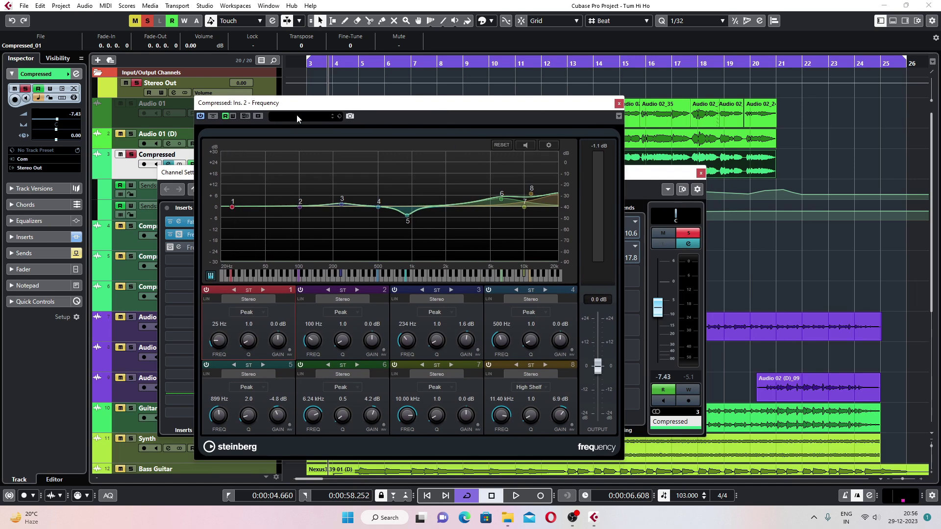
{"action": "left_click_drag", "start_coordinate": [303, 104], "coordinate": [326, 98]}
Compare the vocal with the Frequency EQ active and bypassed, leave it active and close its editor
{"action": "key", "text": "space"}
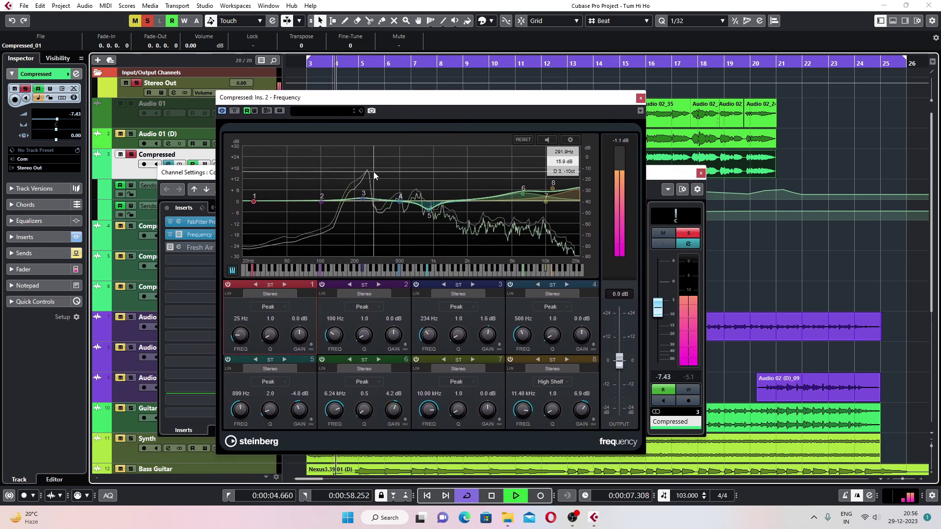
{"action": "left_click", "coordinate": [222, 111]}
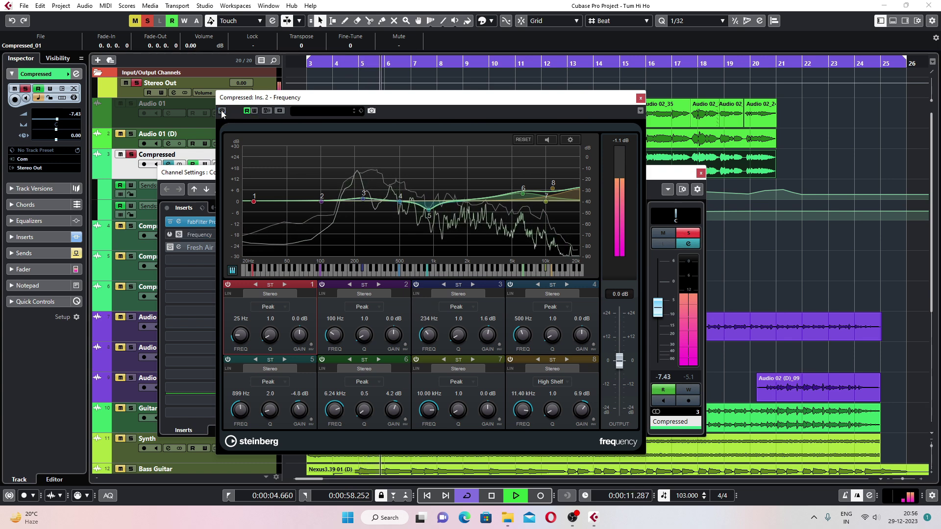
{"action": "key", "text": "space"}
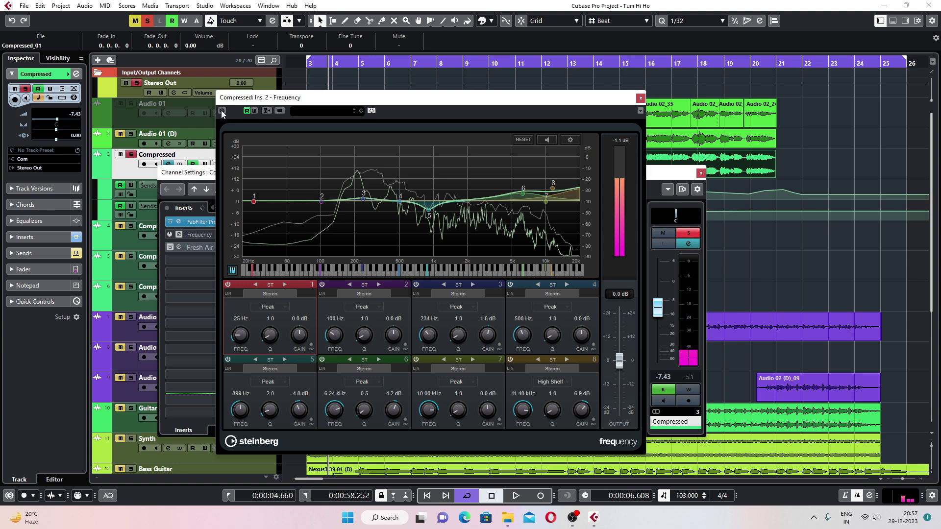
{"action": "key", "text": "space"}
{"action": "left_click", "coordinate": [222, 110]}
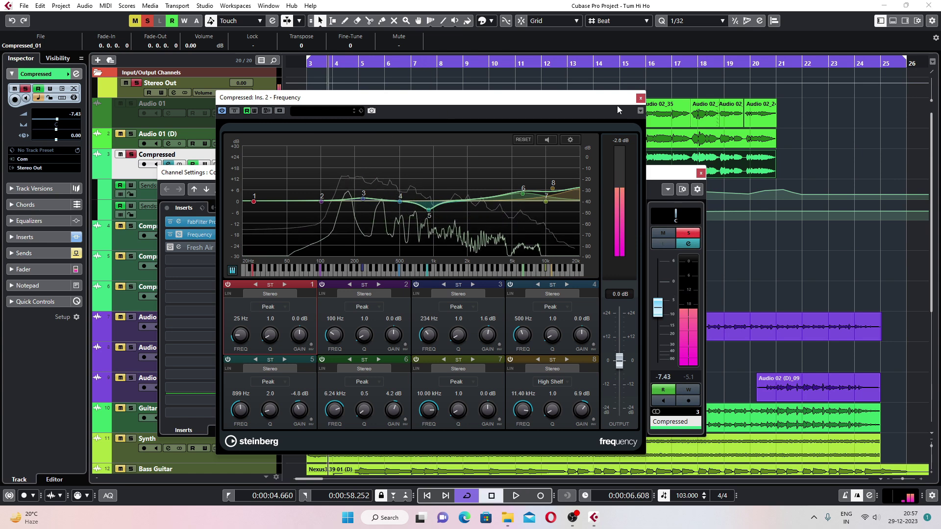
{"action": "left_click", "coordinate": [640, 97]}
{"action": "key", "text": "space"}
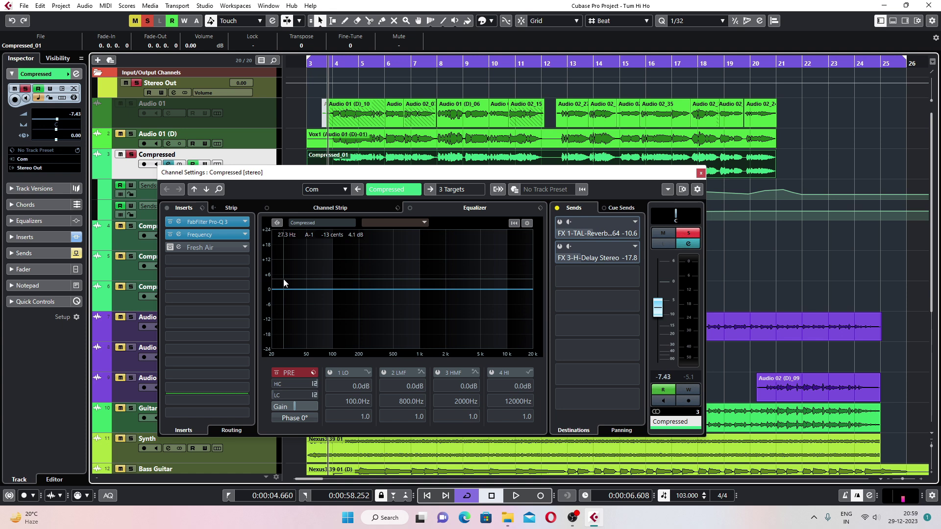
Activate the Fresh Air insert on the Compressed channel and open its editor
{"action": "left_click", "coordinate": [178, 248]}
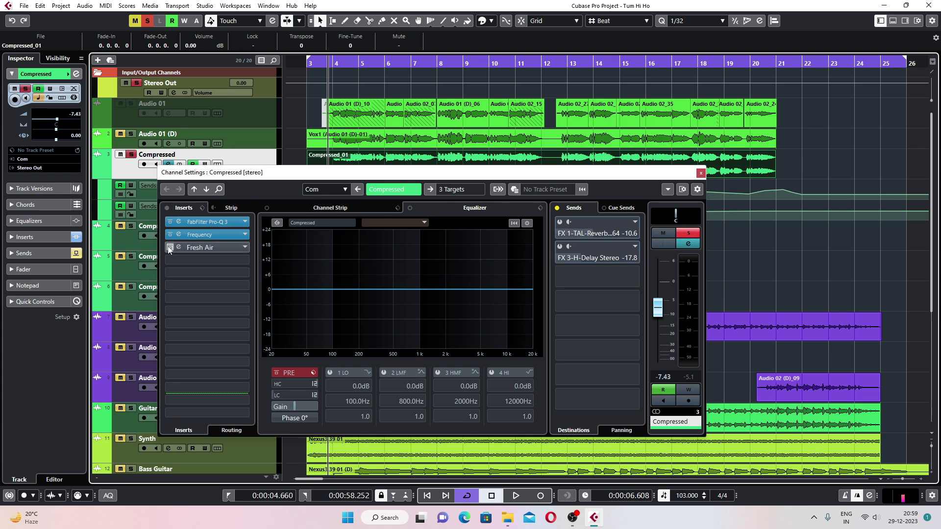
{"action": "left_click", "coordinate": [179, 247]}
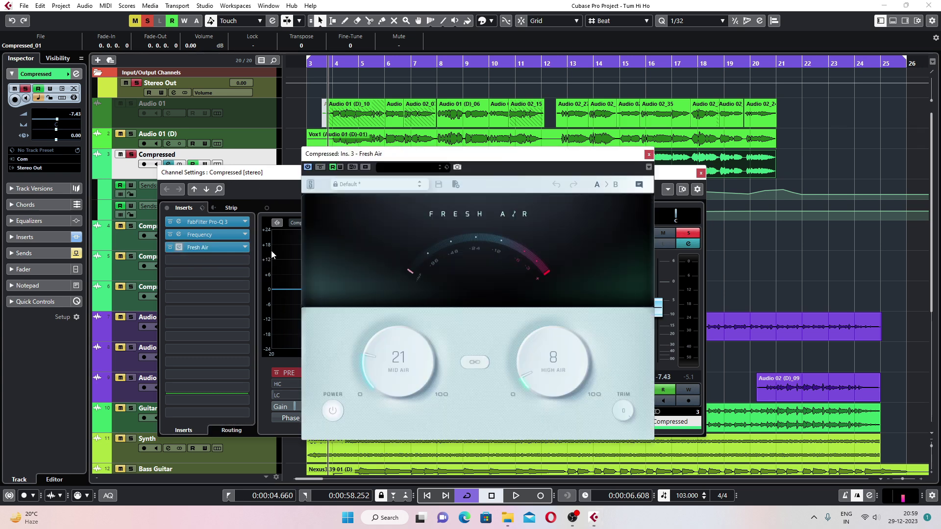
Move the Fresh Air editor higher above the channel settings and audition the vocal through it
{"action": "left_click_drag", "start_coordinate": [499, 158], "coordinate": [509, 114]}
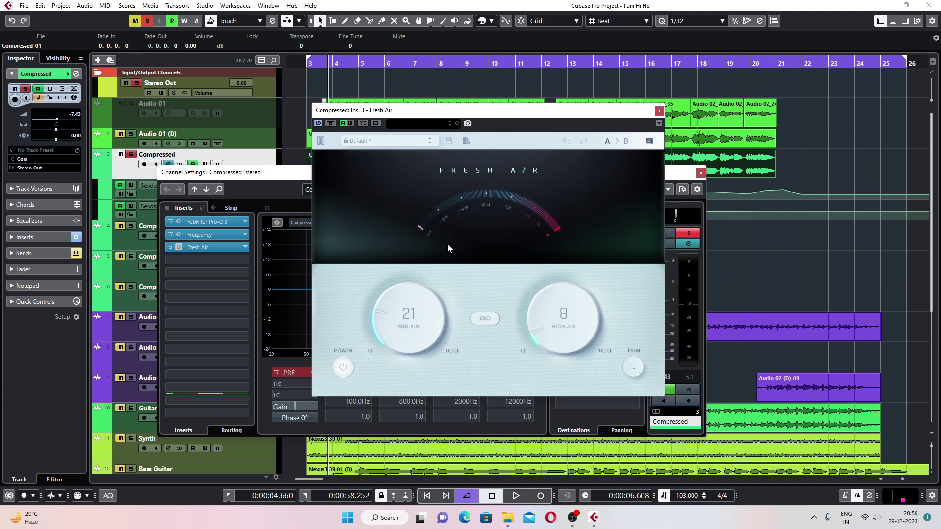
{"action": "key", "text": "space"}
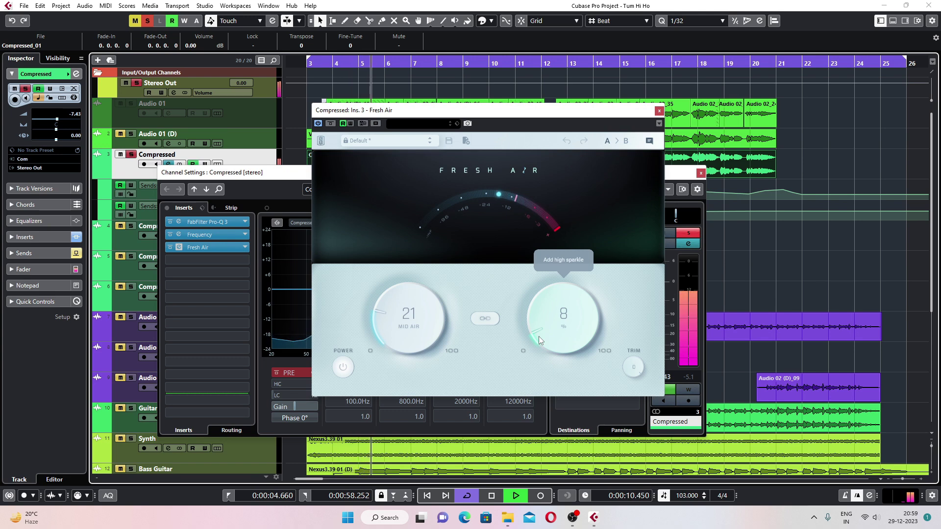
{"action": "key", "text": "space"}
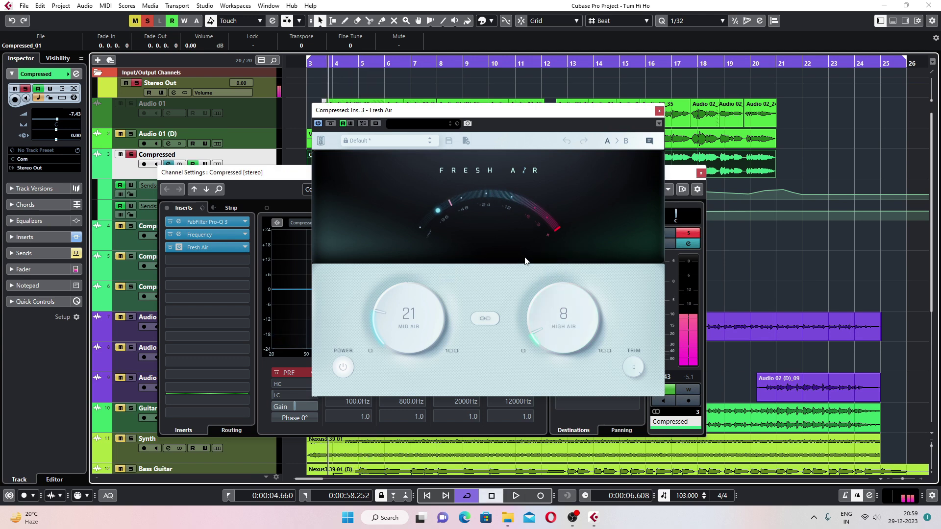
Review the Pro-Q 3 high shelf and the Frequency curve in their editors, close both and bring Fresh Air to the front
{"action": "double_click", "coordinate": [179, 223]}
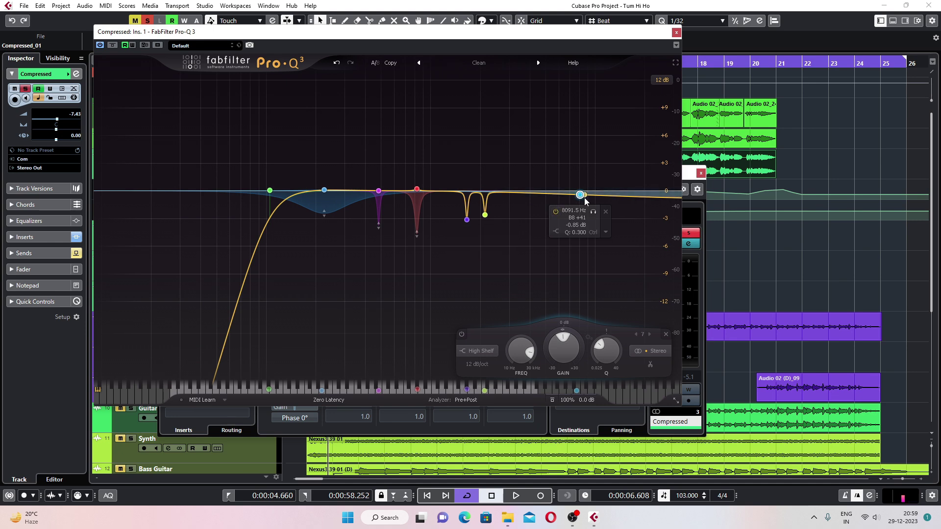
{"action": "left_click", "coordinate": [676, 33]}
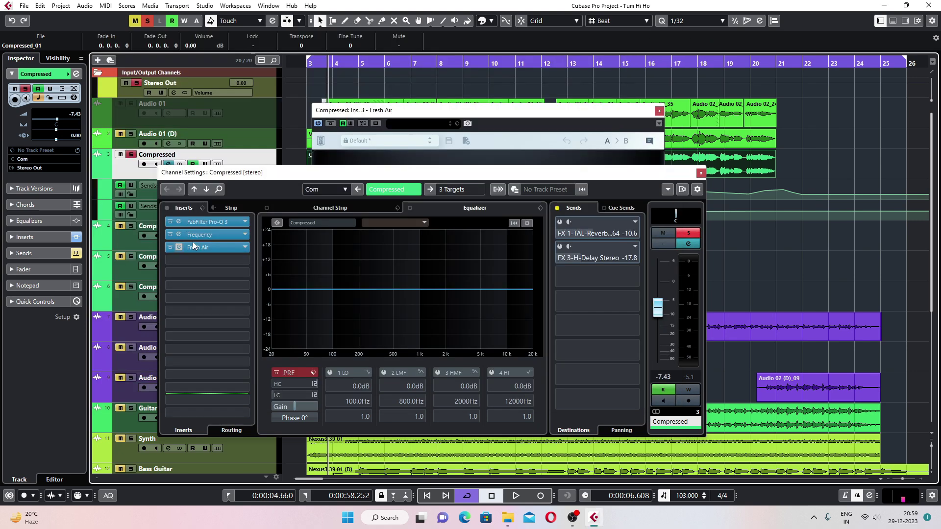
{"action": "left_click", "coordinate": [451, 114]}
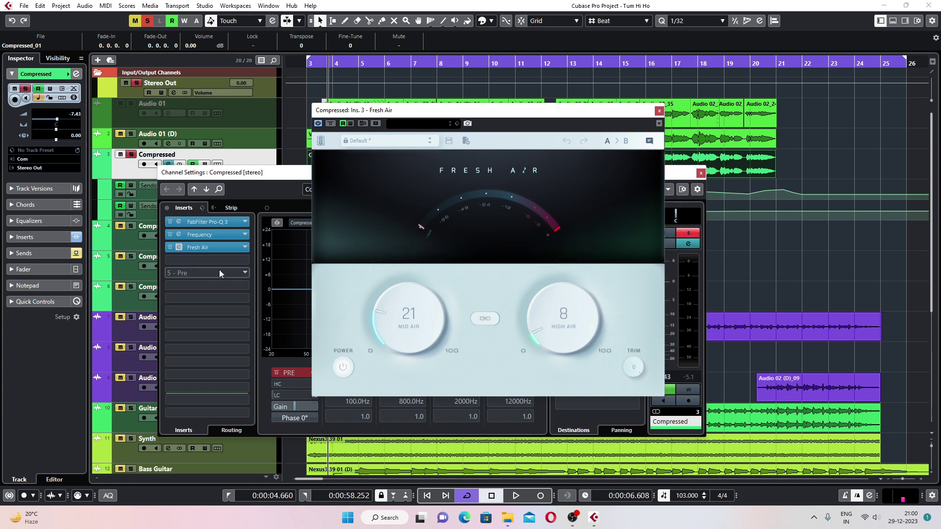
{"action": "left_click", "coordinate": [181, 221]}
{"action": "mouse_move", "coordinate": [581, 197]}
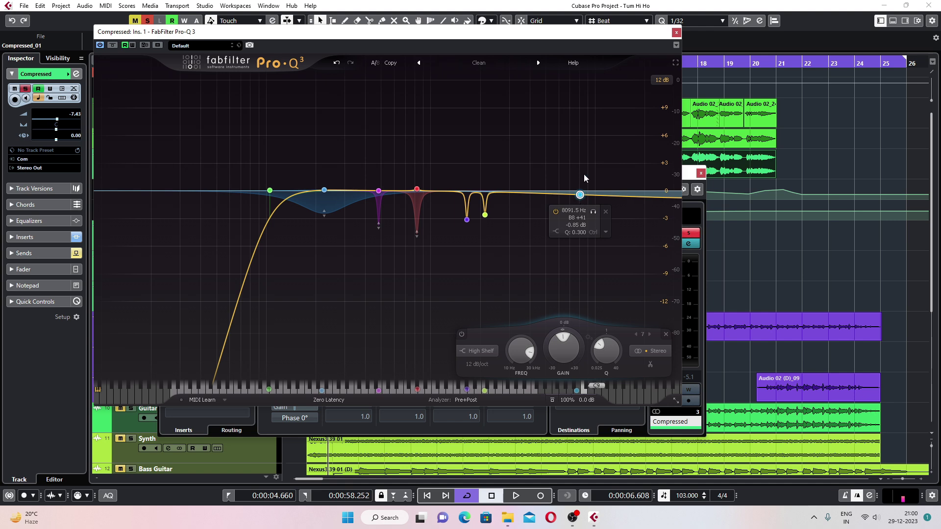
{"action": "left_click", "coordinate": [676, 33]}
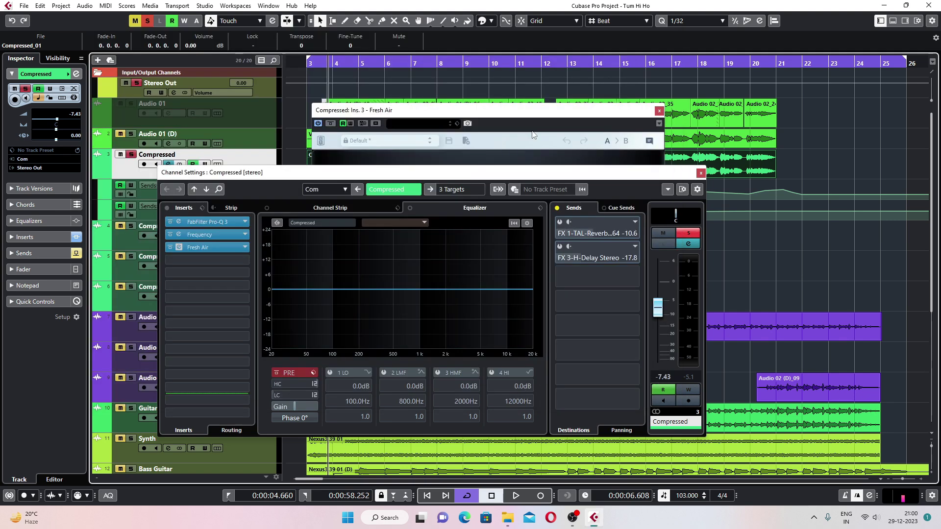
{"action": "left_click", "coordinate": [179, 234]}
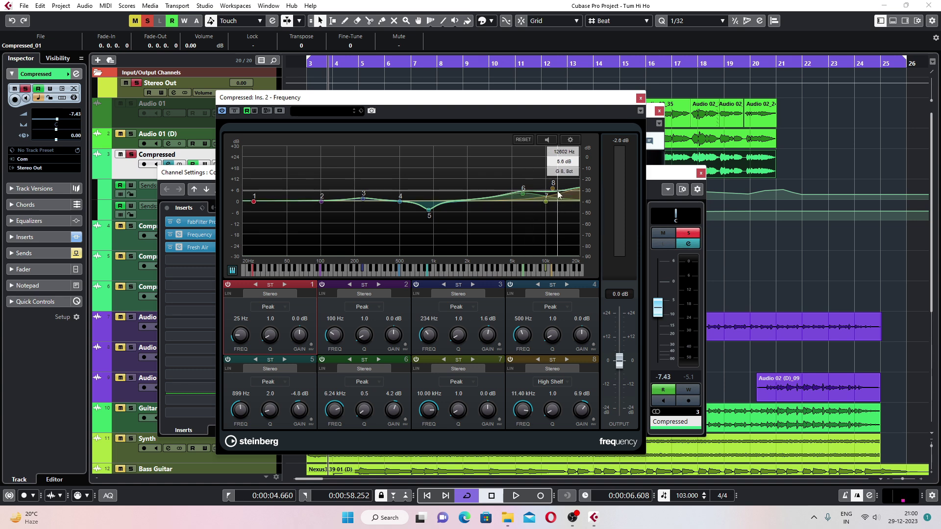
{"action": "left_click", "coordinate": [639, 99]}
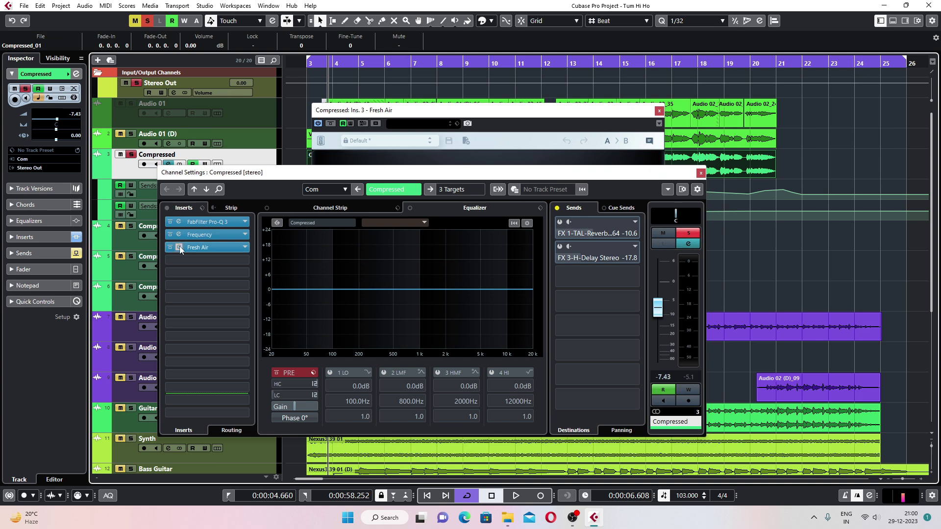
{"action": "left_click", "coordinate": [395, 113]}
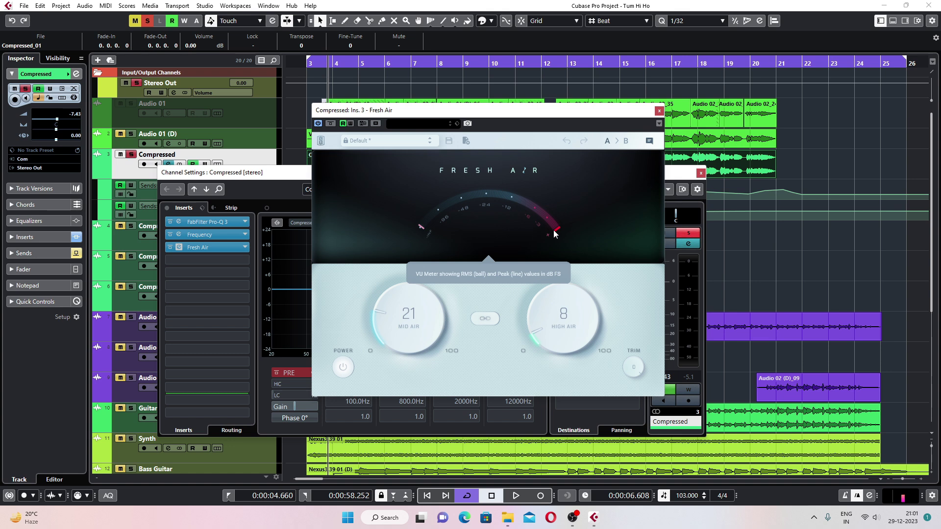
Audition the vocal with Fresh Air active once more and close its editor
{"action": "key", "text": "space"}
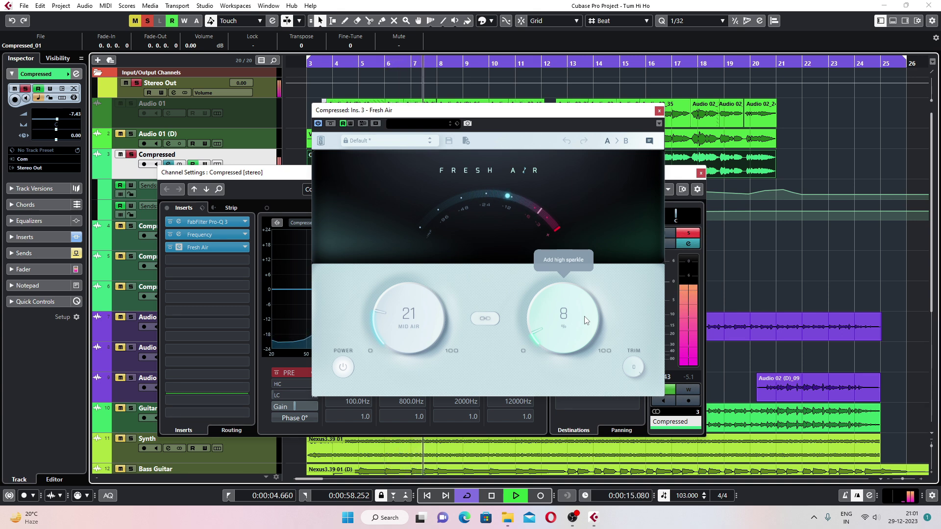
{"action": "key", "text": "space"}
{"action": "left_click", "coordinate": [659, 110]}
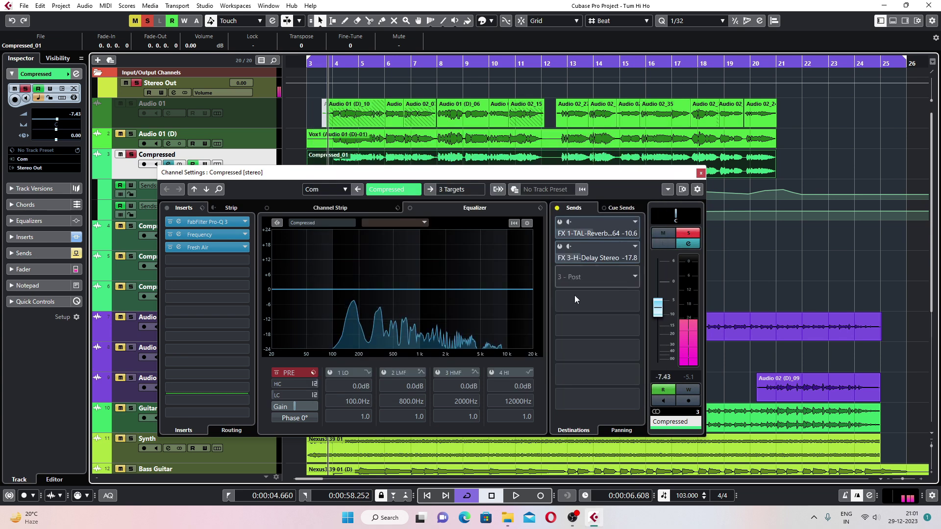
Activate the FX 1-TAL-Reverb and FX 3-H-Delay Stereo sends on the Compressed channel and start playback
{"action": "left_click", "coordinate": [560, 222]}
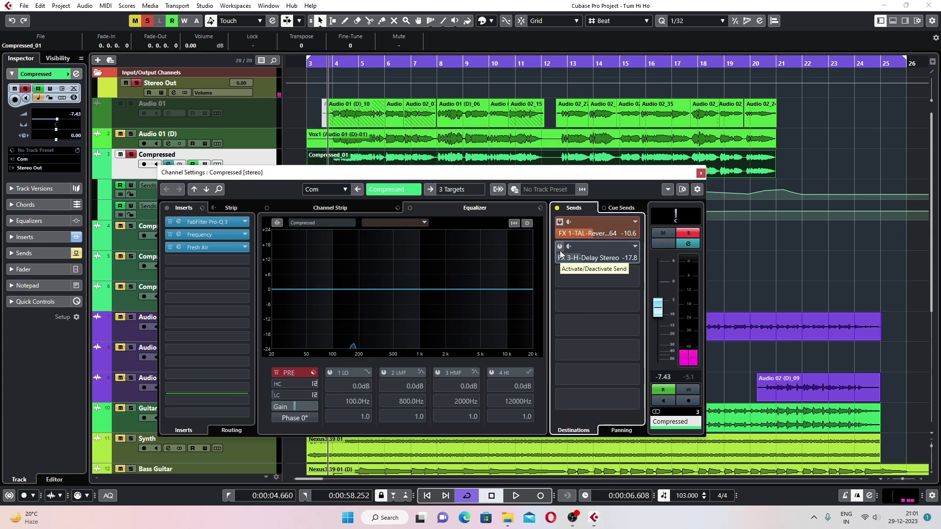
{"action": "left_click", "coordinate": [560, 247]}
{"action": "key", "text": "space"}
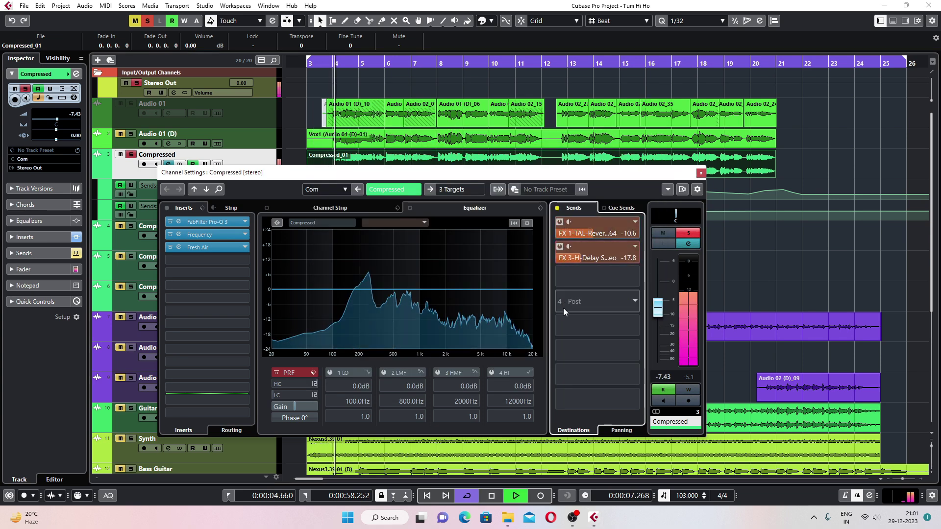
Compare the vocal with the TAL-Reverb and H-Delay FX channels muted and unmuted, moving the channel settings clear of them, and stop playback
{"action": "scroll", "coordinate": [125, 343], "scroll_direction": "down", "scroll_amount": 5}
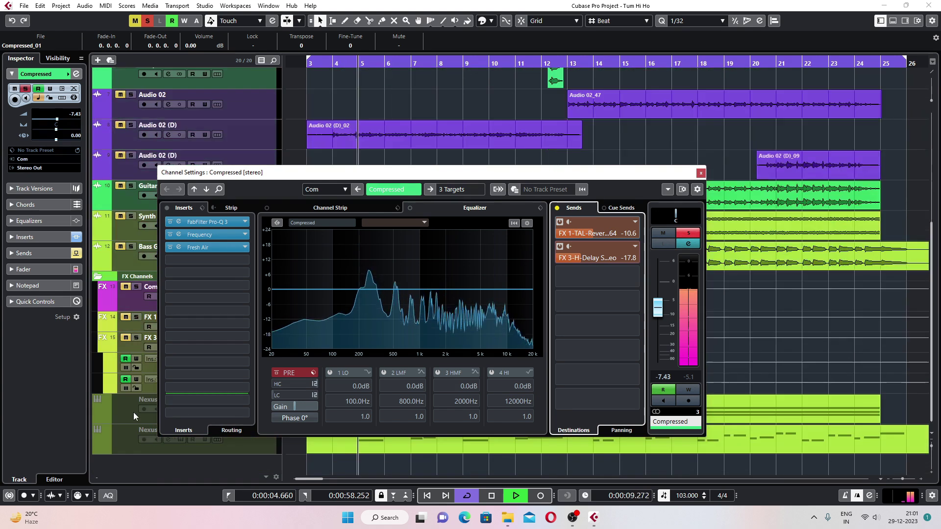
{"action": "left_click", "coordinate": [127, 319]}
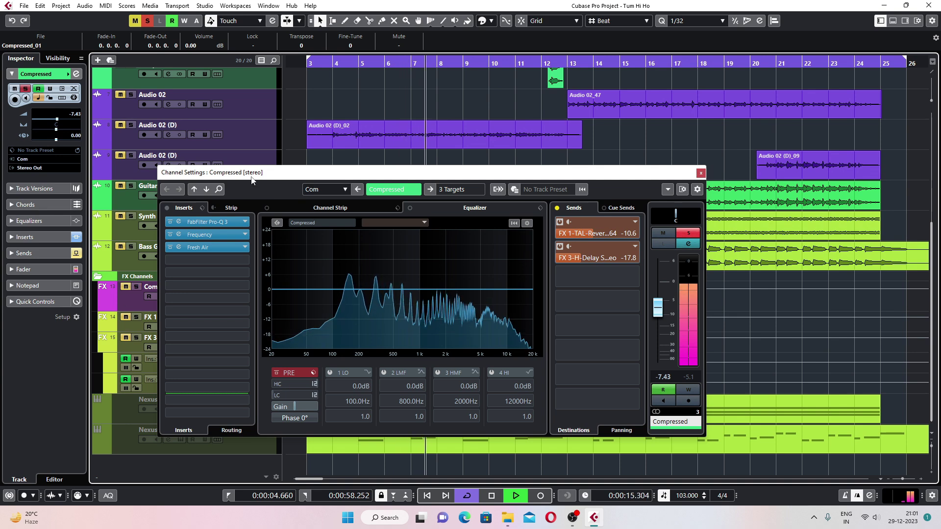
{"action": "left_click_drag", "start_coordinate": [251, 173], "coordinate": [459, 141]}
{"action": "left_click", "coordinate": [126, 317]}
{"action": "left_click", "coordinate": [125, 339]}
{"action": "left_click_drag", "start_coordinate": [611, 144], "coordinate": [337, 171]}
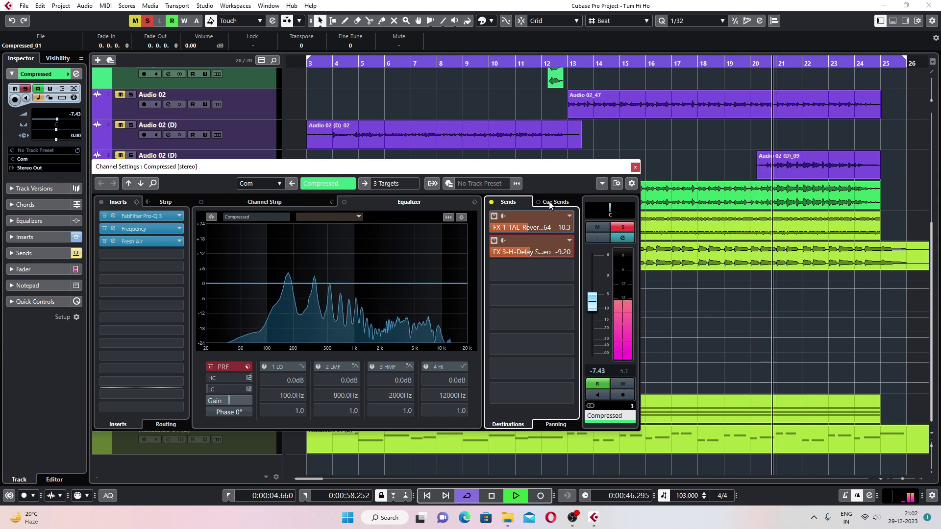
{"action": "key", "text": "space"}
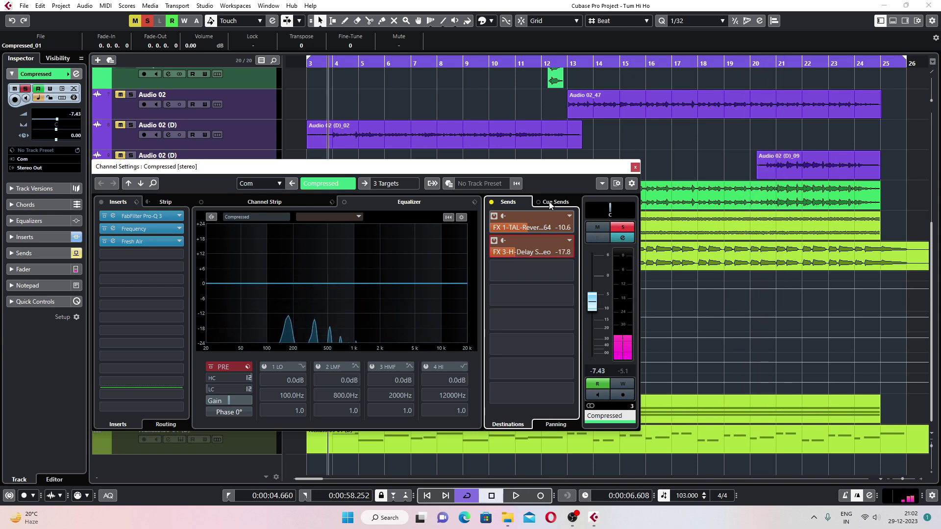
Close the Compressed channel settings, clear the solos from the Stereo Out track and select that track
{"action": "left_click", "coordinate": [635, 167]}
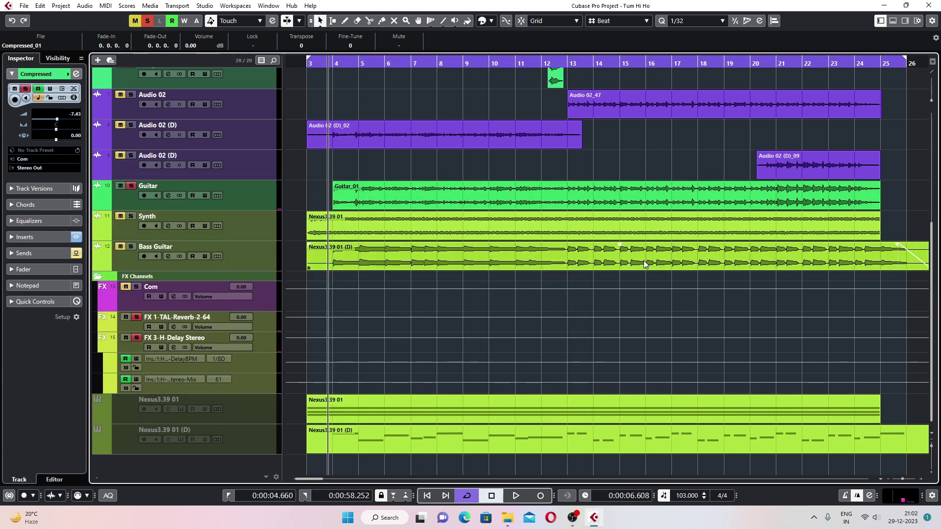
{"action": "scroll", "coordinate": [505, 219], "scroll_direction": "up", "scroll_amount": 5}
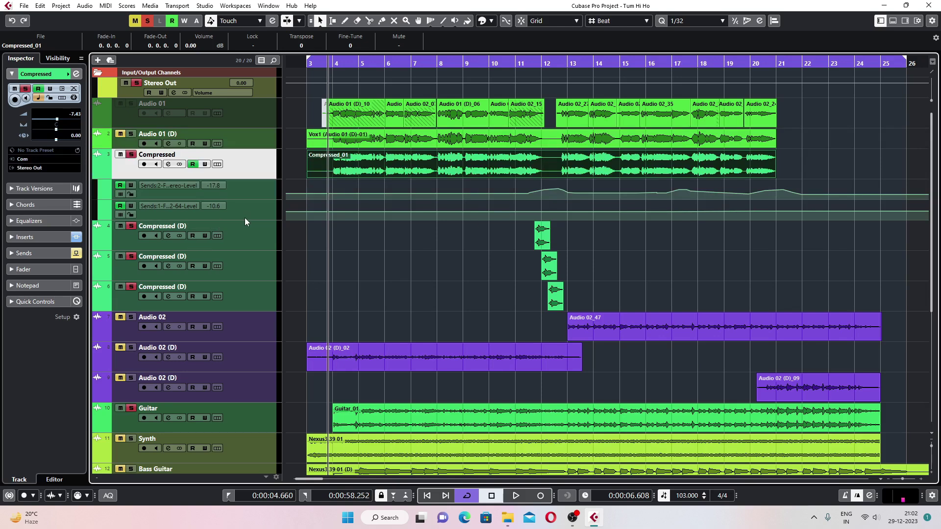
{"action": "left_click", "coordinate": [137, 83]}
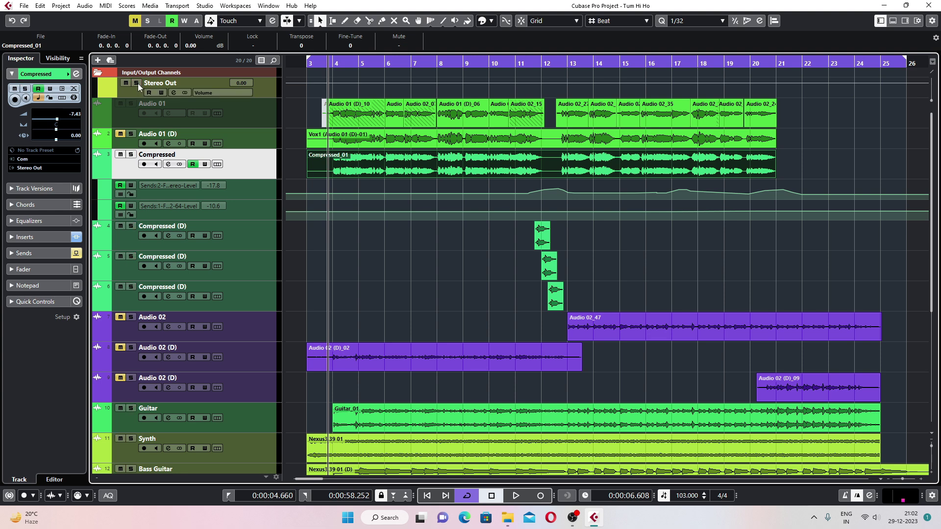
{"action": "left_click", "coordinate": [175, 93]}
{"action": "left_click", "coordinate": [773, 114]}
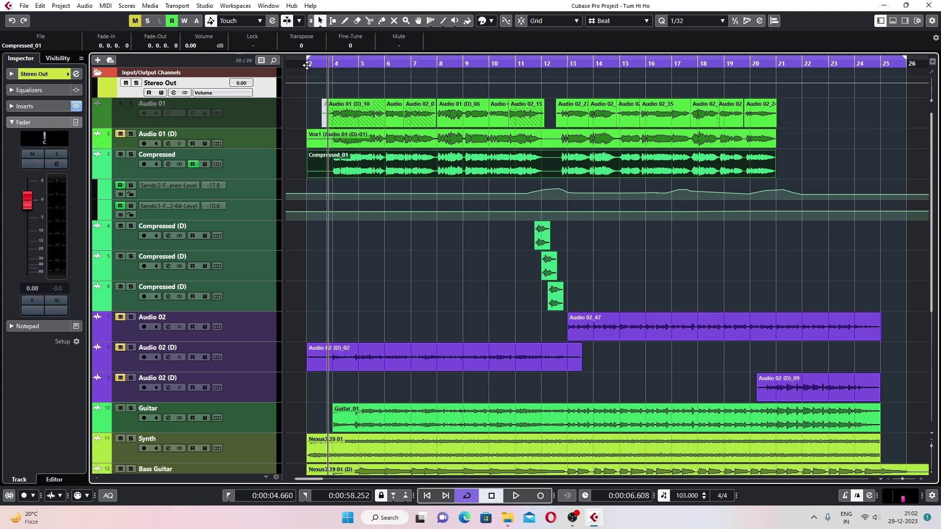
Play the full mix from near bar 3, jump back to about bar 12 for another listen, and stop playback
{"action": "left_click", "coordinate": [434, 175]}
{"action": "key", "text": "space"}
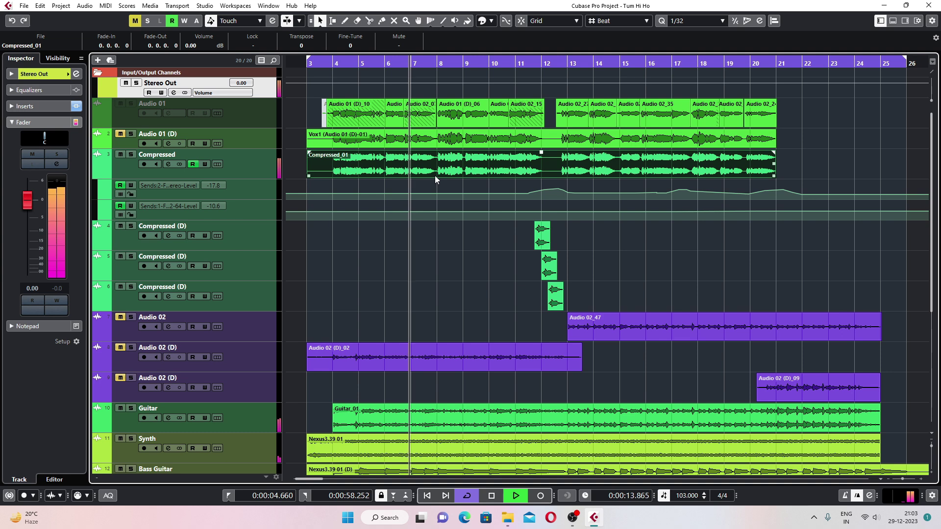
{"action": "left_click", "coordinate": [539, 63]}
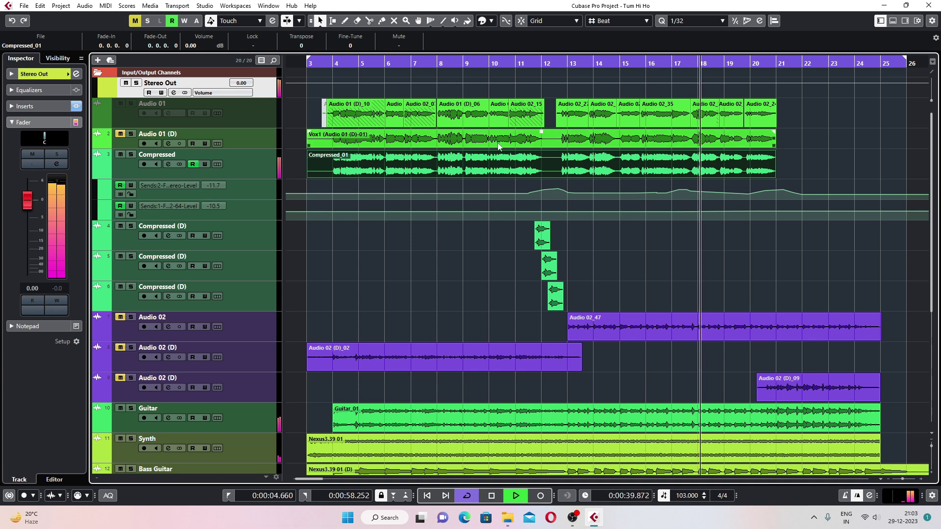
{"action": "key", "text": "space"}
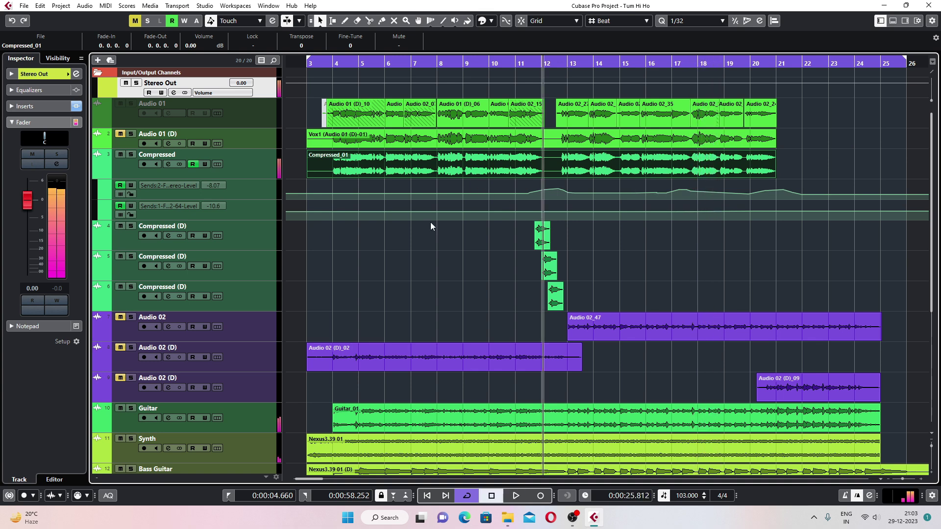